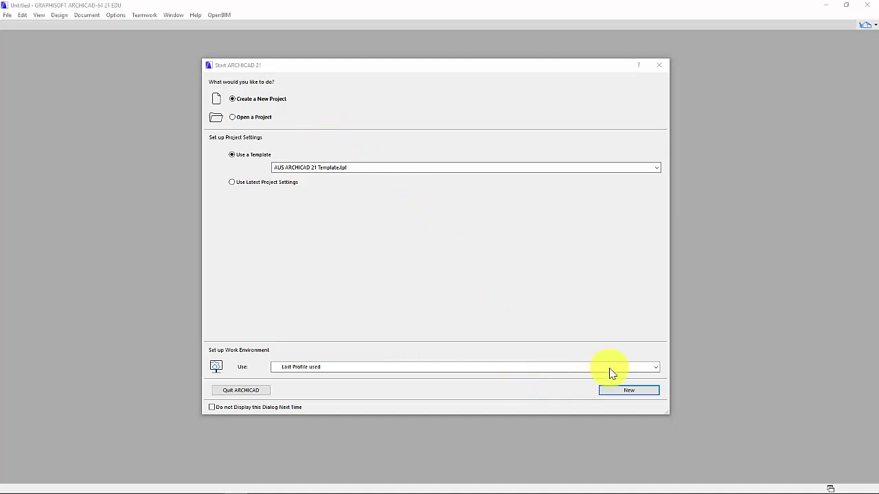
Create a new project from the AUS ARCHICAD 21 template.
{"action": "left_click", "coordinate": [640, 390]}
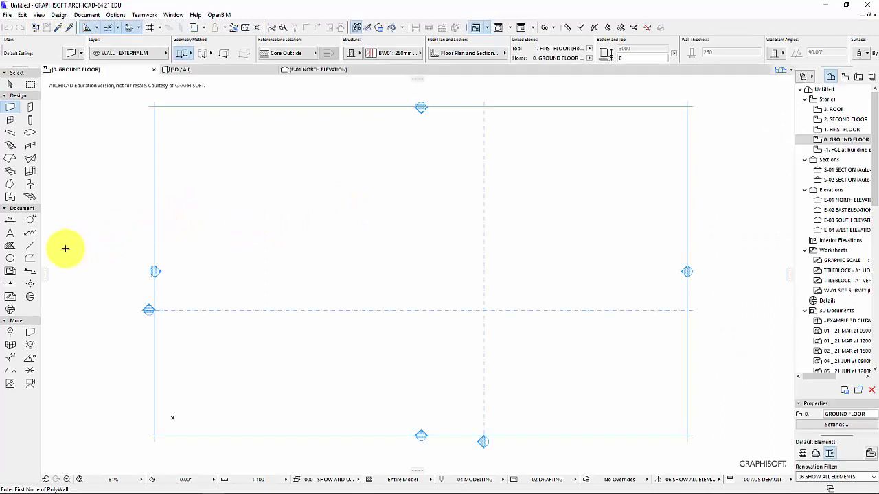
Place the Y10Arch.png sketch as a figure on the ground floor plan.
{"action": "left_click", "coordinate": [11, 384]}
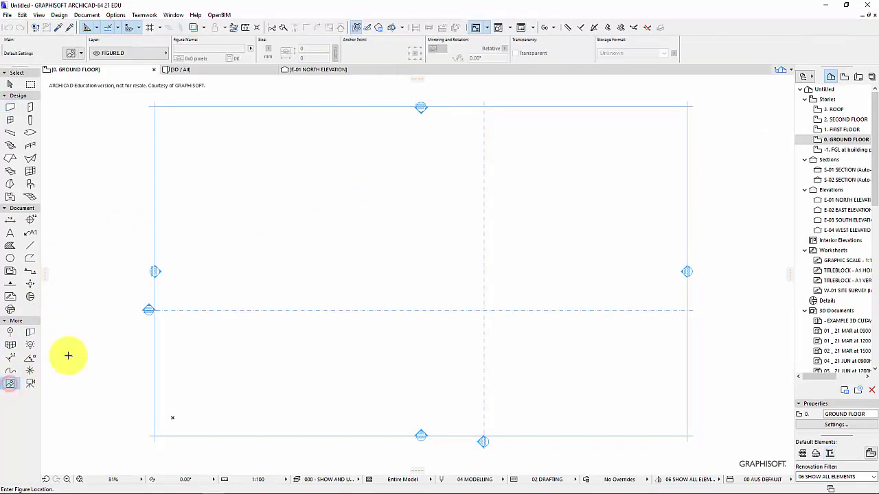
{"action": "left_click", "coordinate": [70, 53]}
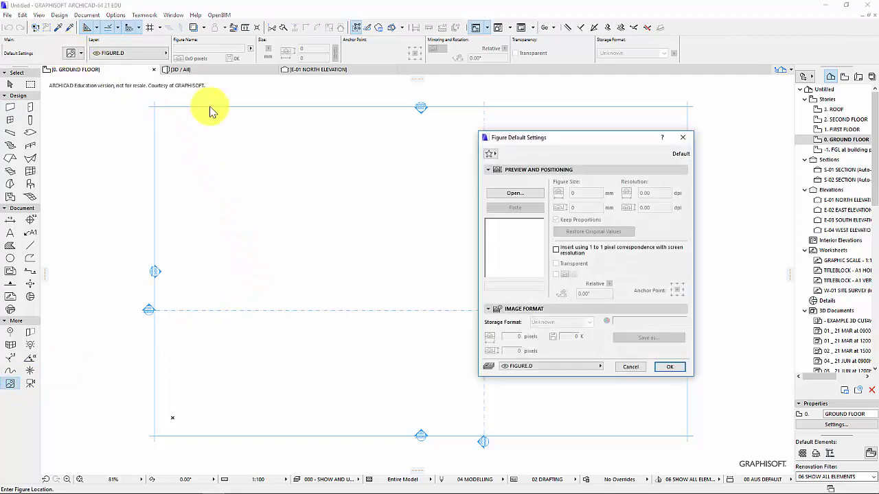
{"action": "left_click", "coordinate": [517, 193]}
{"action": "type", "text": "y"}
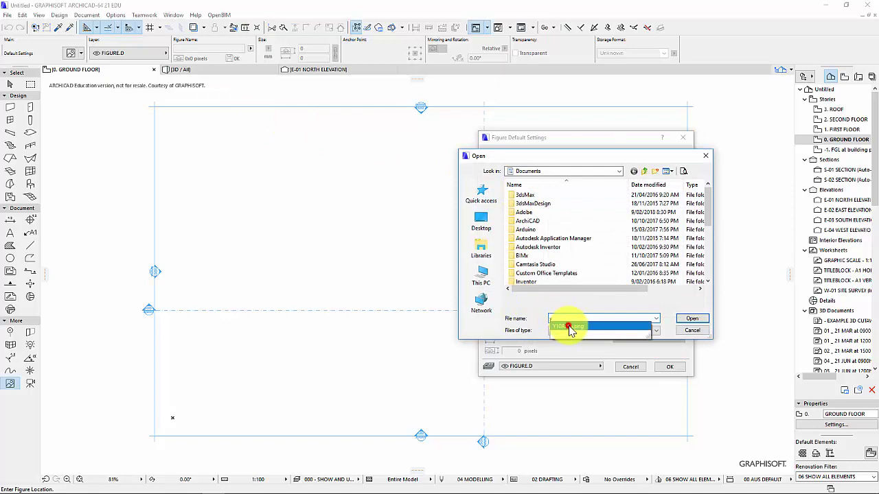
{"action": "left_click", "coordinate": [569, 327]}
{"action": "left_click", "coordinate": [704, 318]}
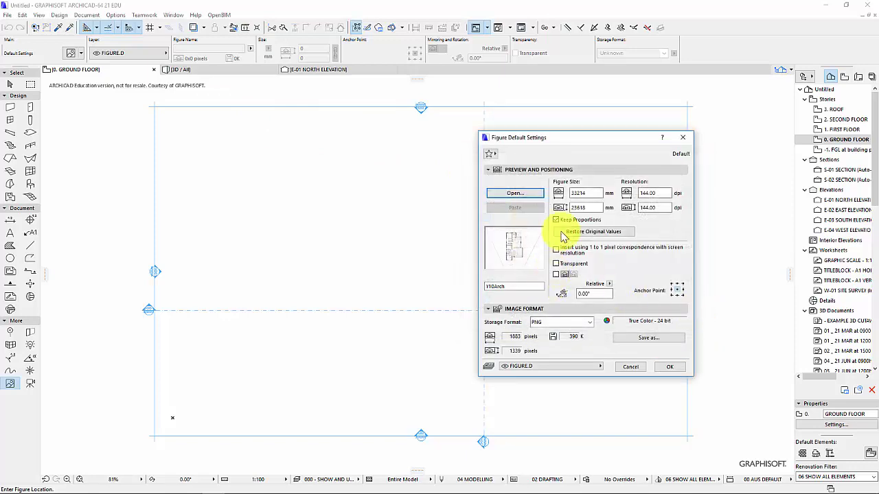
{"action": "left_click", "coordinate": [669, 366]}
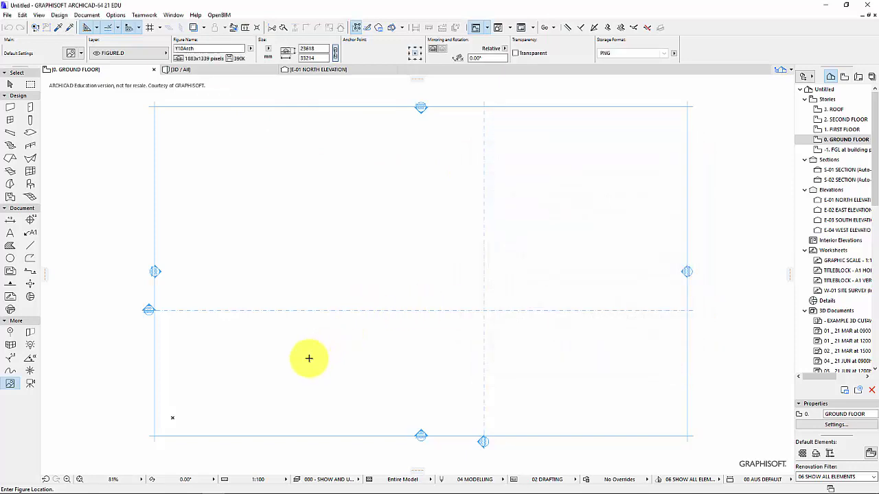
{"action": "left_click", "coordinate": [296, 400]}
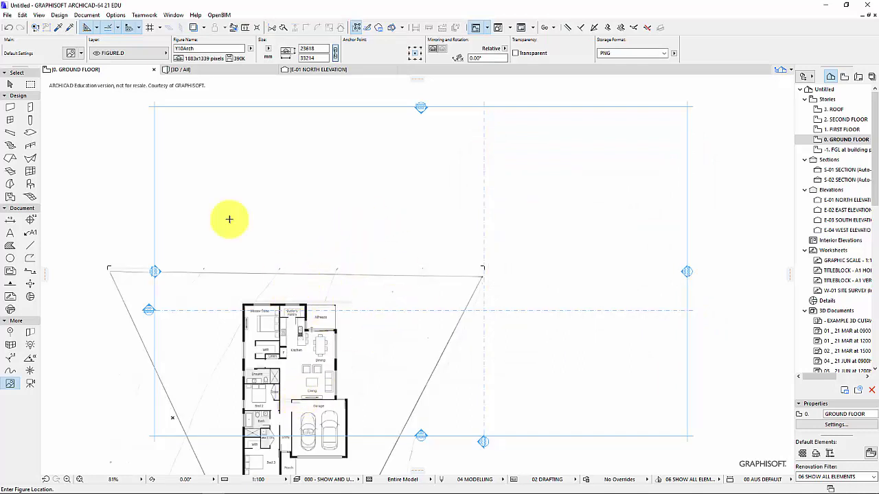
Move the sketch image to the centre of the plan and deselect it.
{"action": "left_click", "coordinate": [8, 85]}
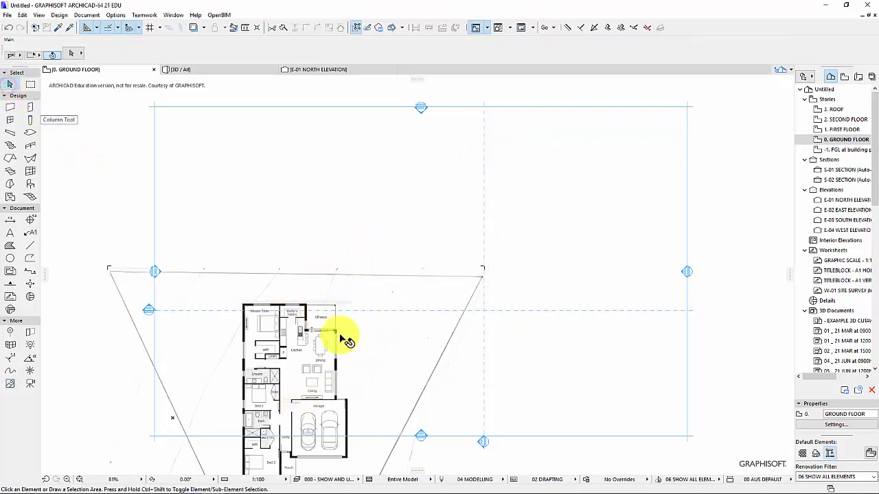
{"action": "left_click_drag", "start_coordinate": [350, 332], "coordinate": [482, 193]}
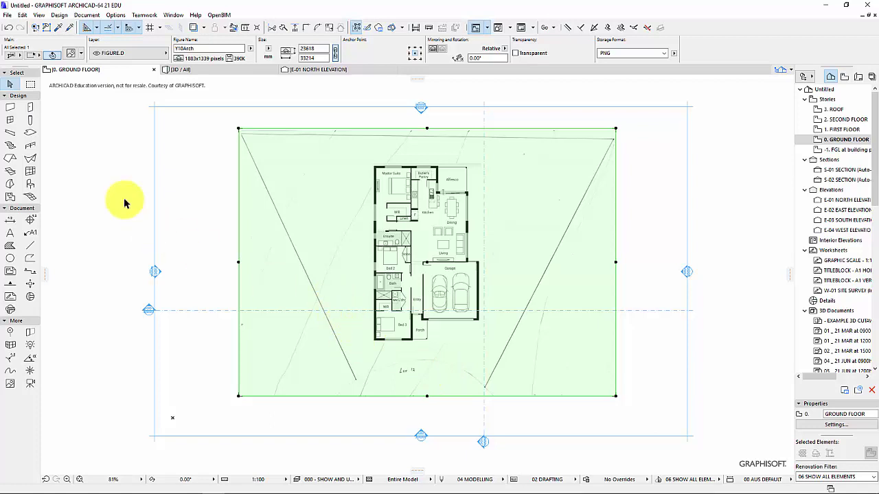
{"action": "left_click", "coordinate": [119, 361]}
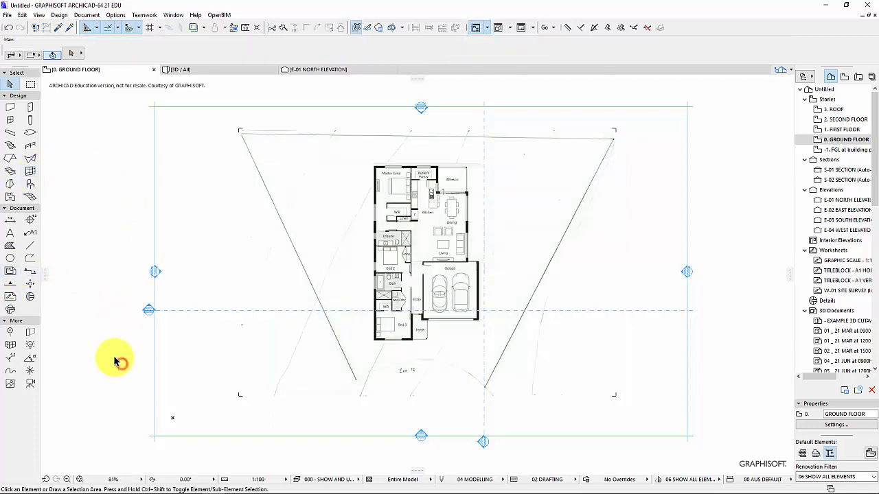
Trace the front lot boundary with a line between its two corners.
{"action": "left_click", "coordinate": [30, 246]}
{"action": "scroll", "coordinate": [365, 387], "scroll_direction": "up", "scroll_amount": 2}
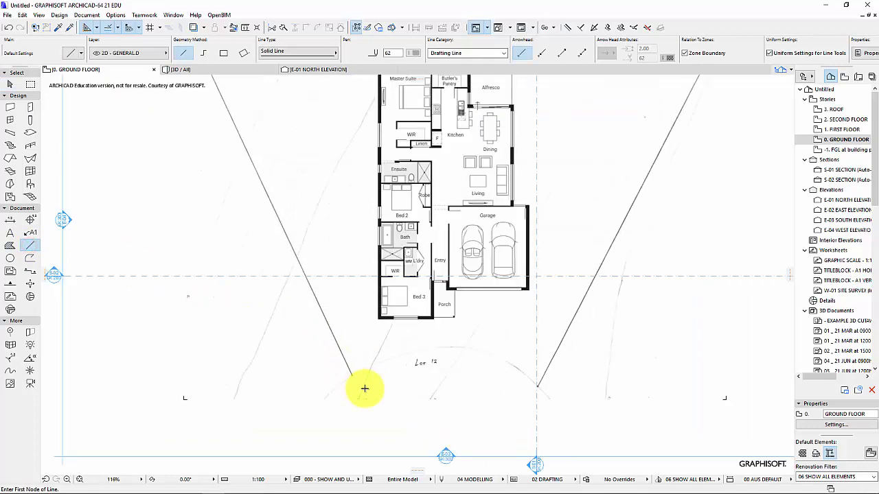
{"action": "scroll", "coordinate": [365, 389], "scroll_direction": "up", "scroll_amount": 1}
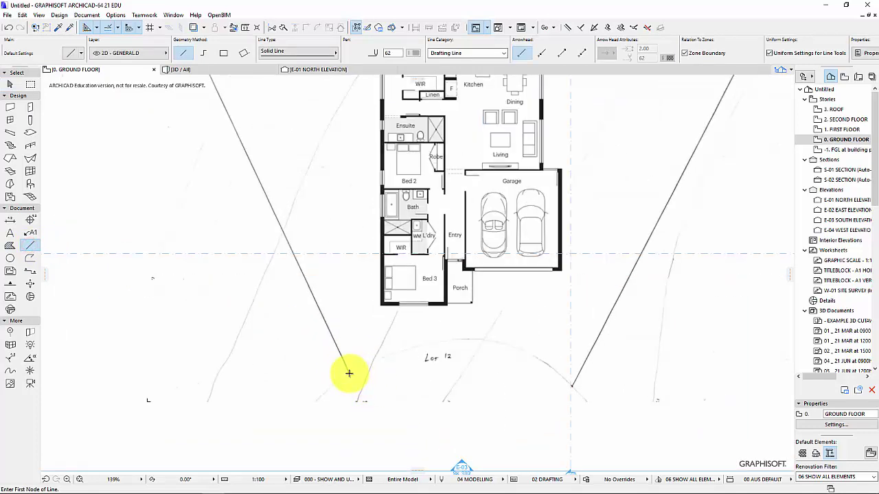
{"action": "left_click", "coordinate": [348, 373]}
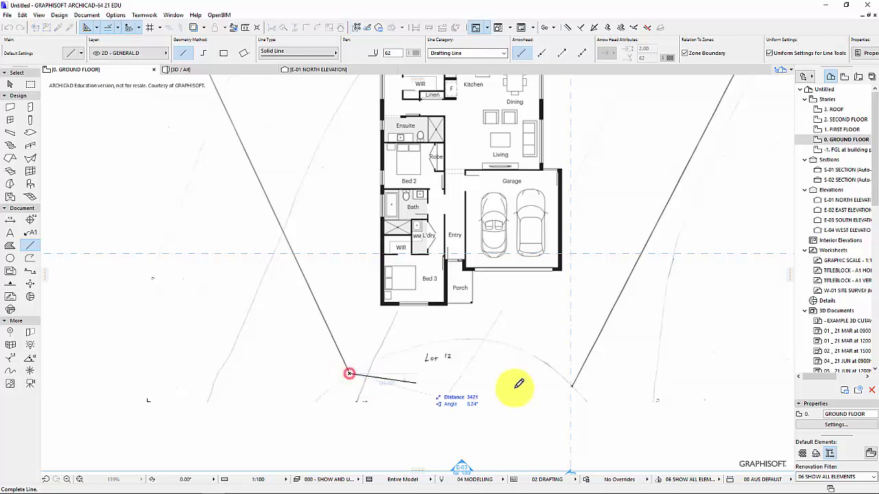
{"action": "left_click", "coordinate": [572, 386]}
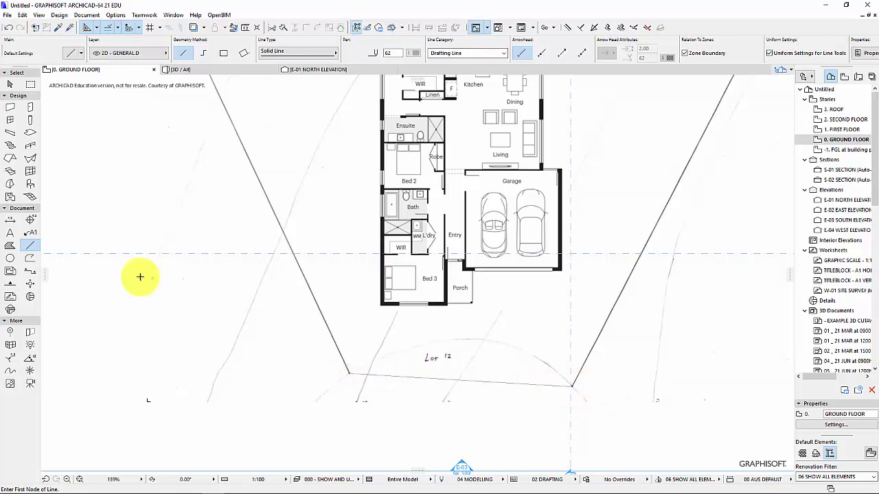
Dimension the front boundary (11,282) with the dimension line just below it.
{"action": "left_click", "coordinate": [10, 219]}
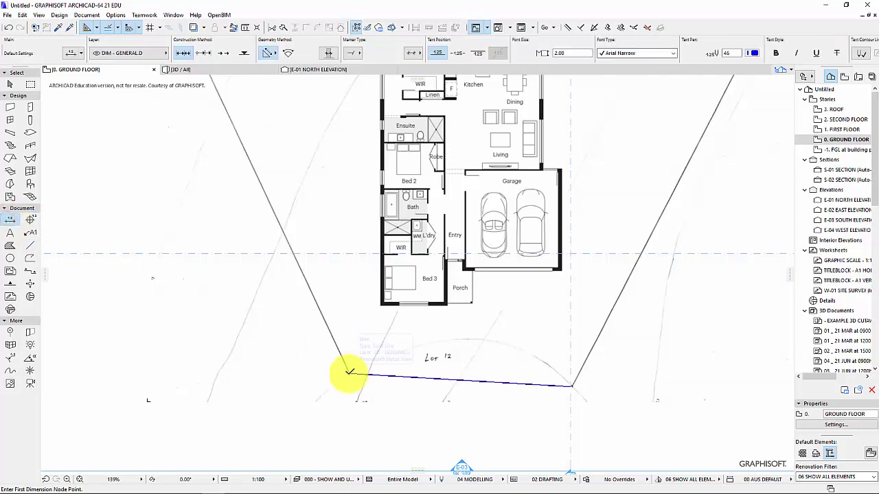
{"action": "left_click", "coordinate": [349, 373]}
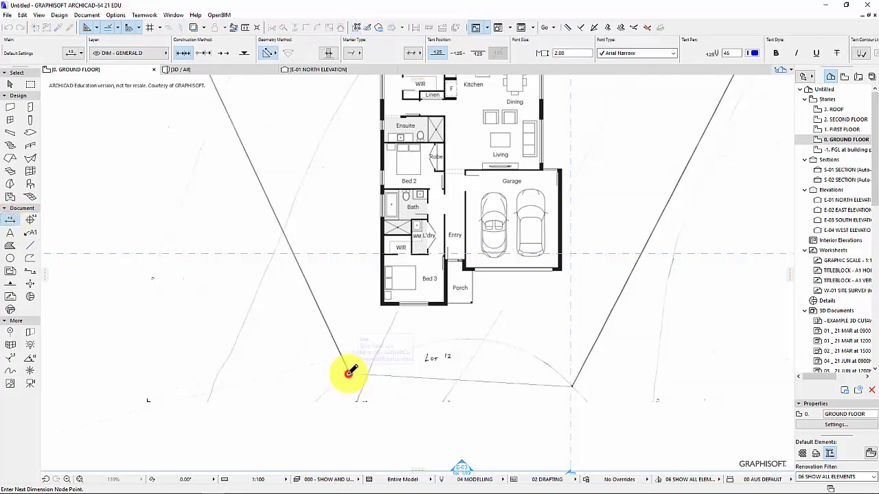
{"action": "left_click", "coordinate": [570, 386]}
{"action": "right_click", "coordinate": [471, 414]}
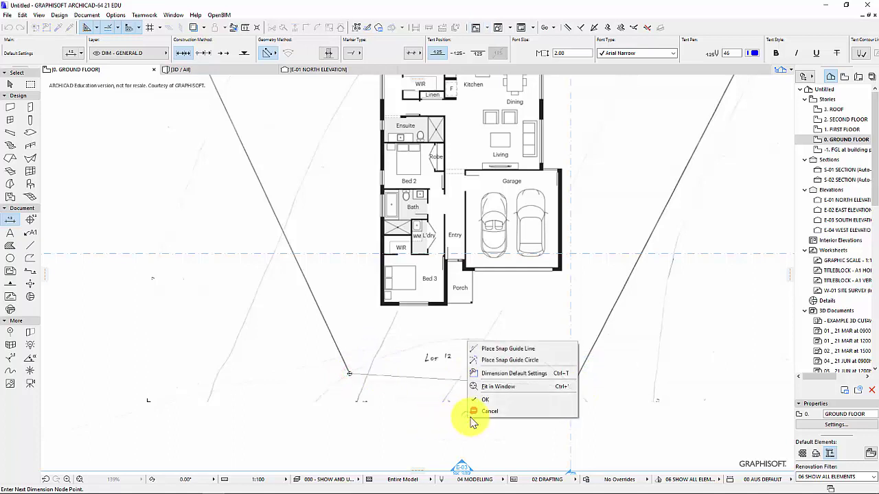
{"action": "left_click", "coordinate": [490, 397]}
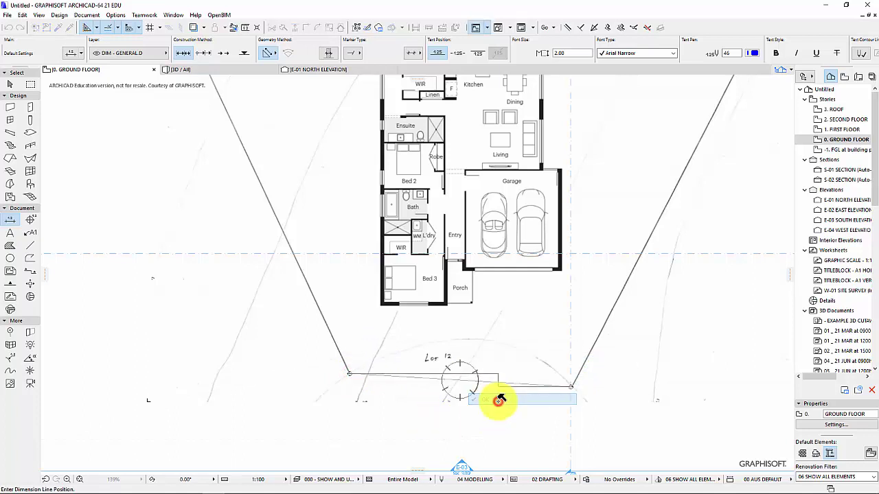
{"action": "left_click", "coordinate": [458, 413]}
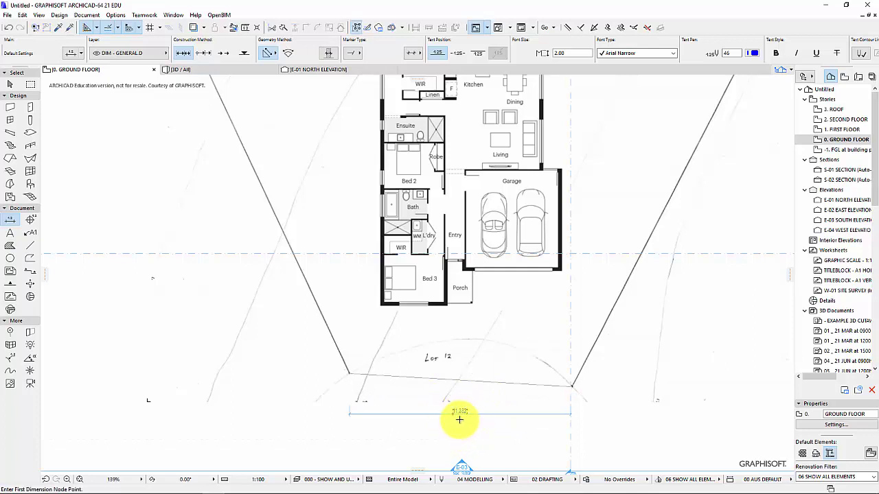
{"action": "scroll", "coordinate": [460, 418], "scroll_direction": "up", "scroll_amount": 3}
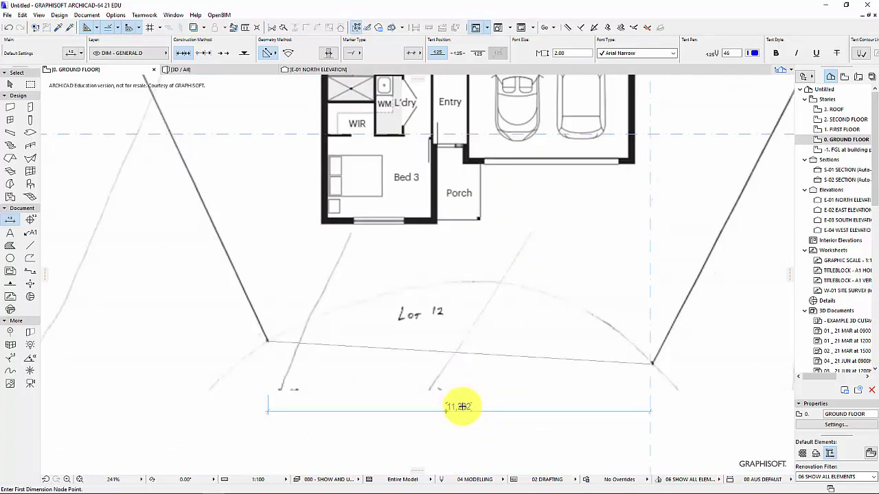
Resize the sketch graphically so the traced boundary matches its true length.
{"action": "left_click", "coordinate": [11, 85]}
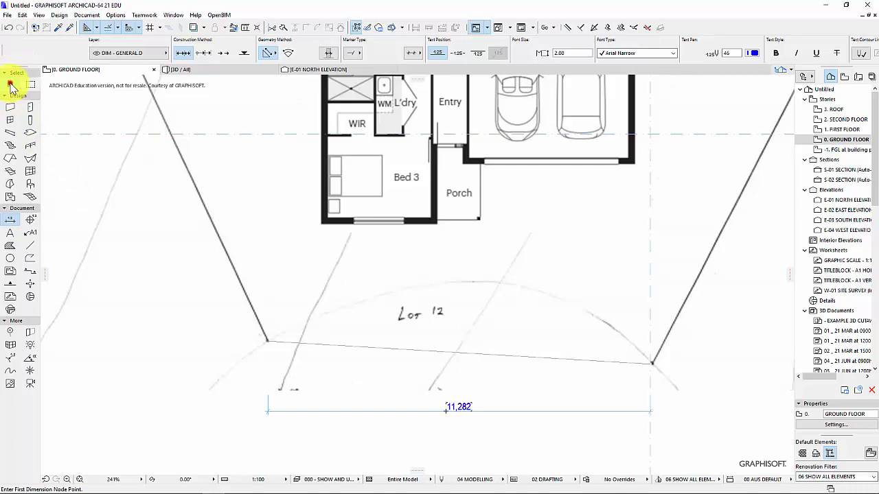
{"action": "left_click", "coordinate": [284, 280]}
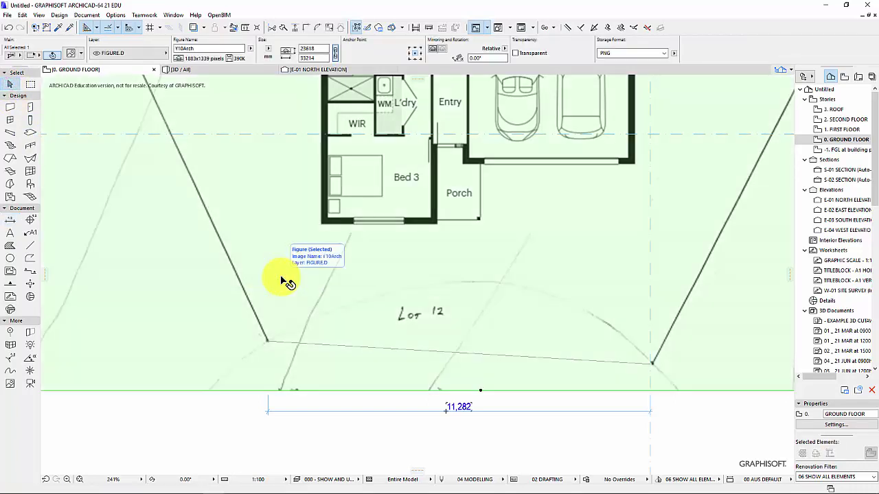
{"action": "key", "text": "ctrl+k"}
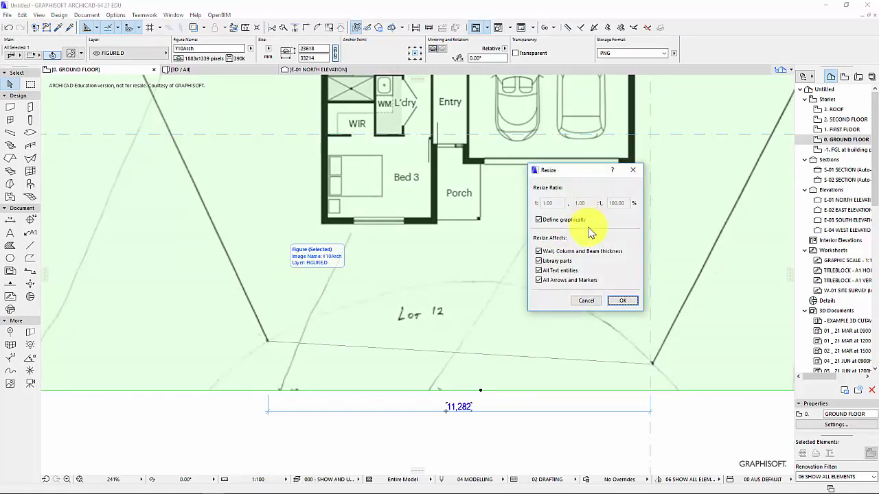
{"action": "left_click", "coordinate": [623, 302]}
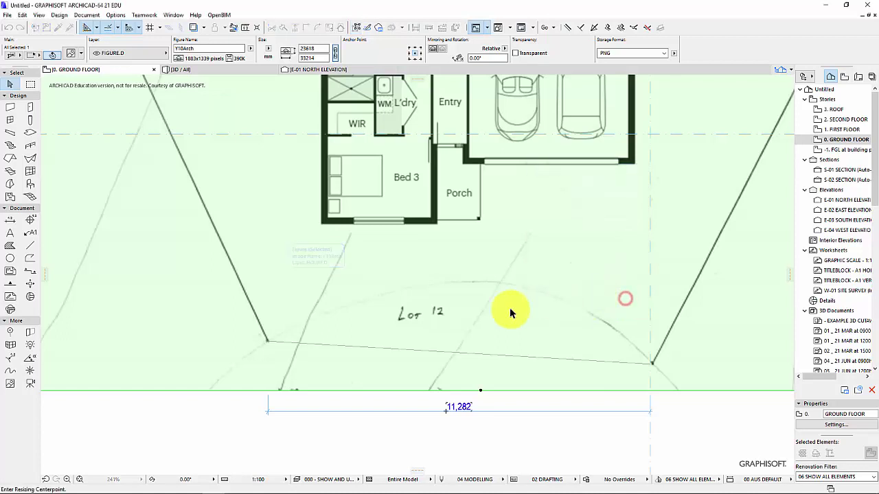
{"action": "left_click", "coordinate": [267, 342]}
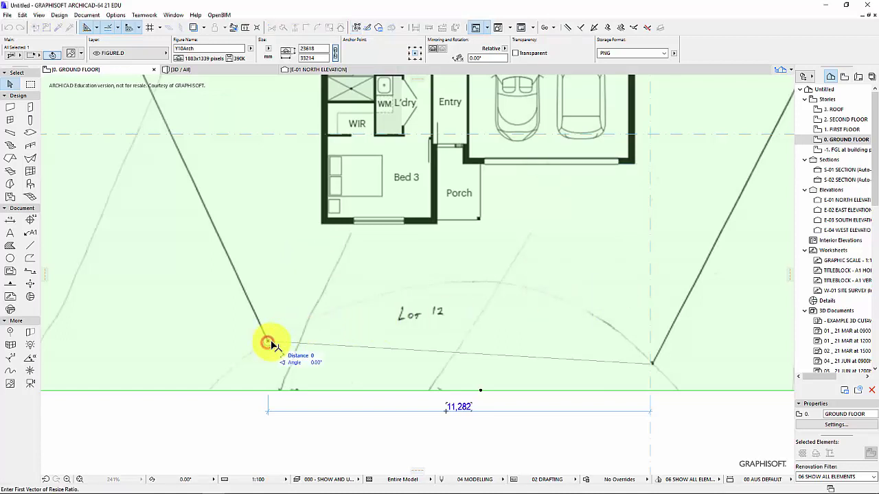
{"action": "left_click", "coordinate": [650, 364]}
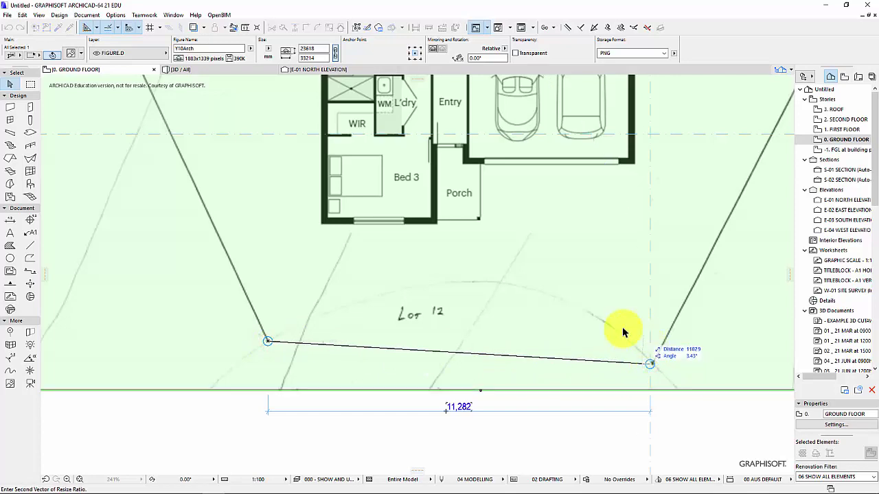
{"action": "scroll", "coordinate": [568, 280], "scroll_direction": "down", "scroll_amount": 6}
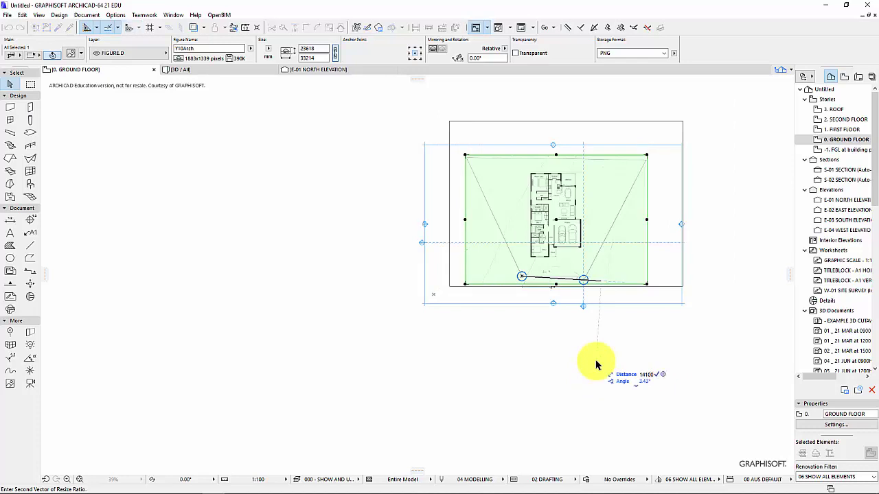
{"action": "left_click", "coordinate": [596, 365]}
{"action": "scroll", "coordinate": [580, 276], "scroll_direction": "up", "scroll_amount": 1}
{"action": "scroll", "coordinate": [580, 276], "scroll_direction": "up", "scroll_amount": 5}
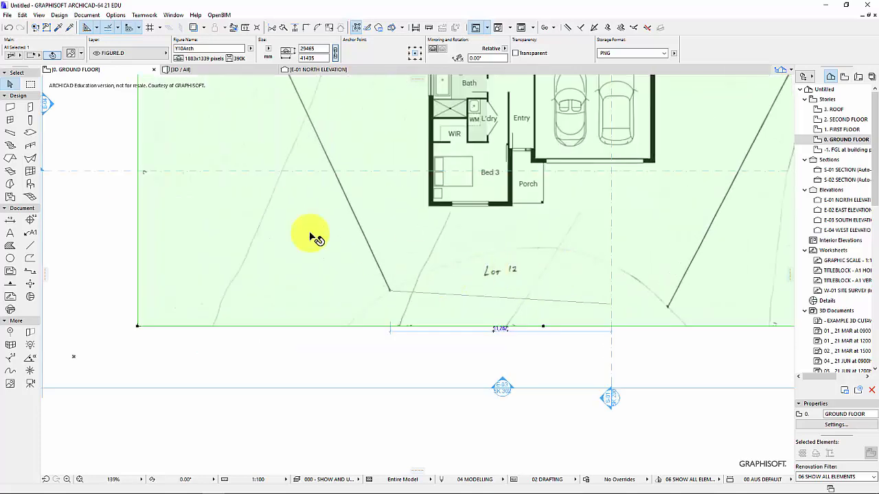
Delete the 11,282 dimension line beneath the lot.
{"action": "left_click", "coordinate": [30, 245]}
{"action": "left_click", "coordinate": [389, 291]}
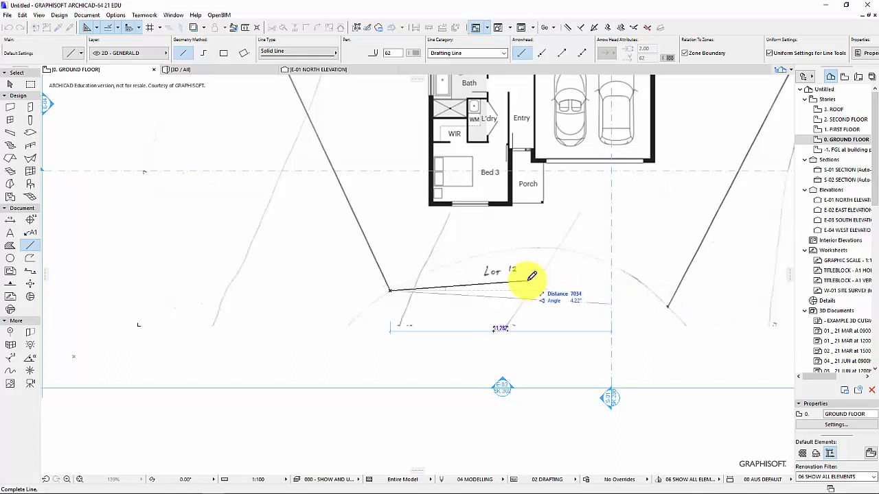
{"action": "left_click", "coordinate": [10, 83]}
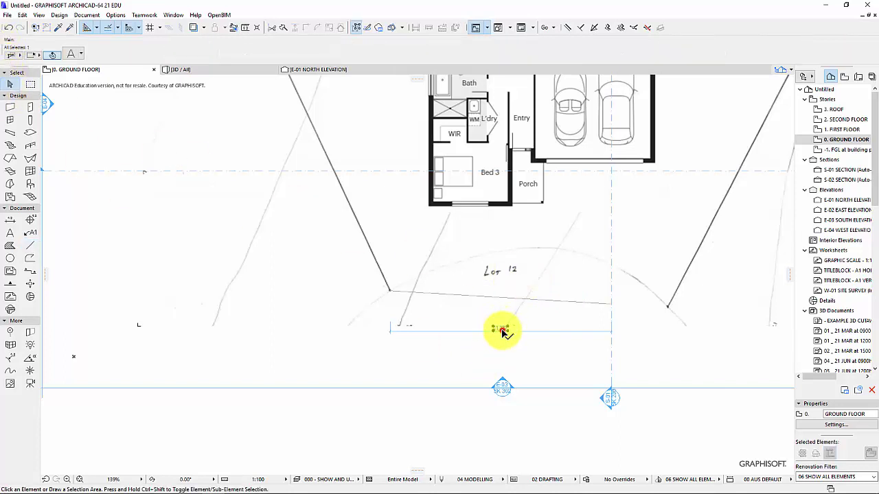
{"action": "key", "text": "Delete"}
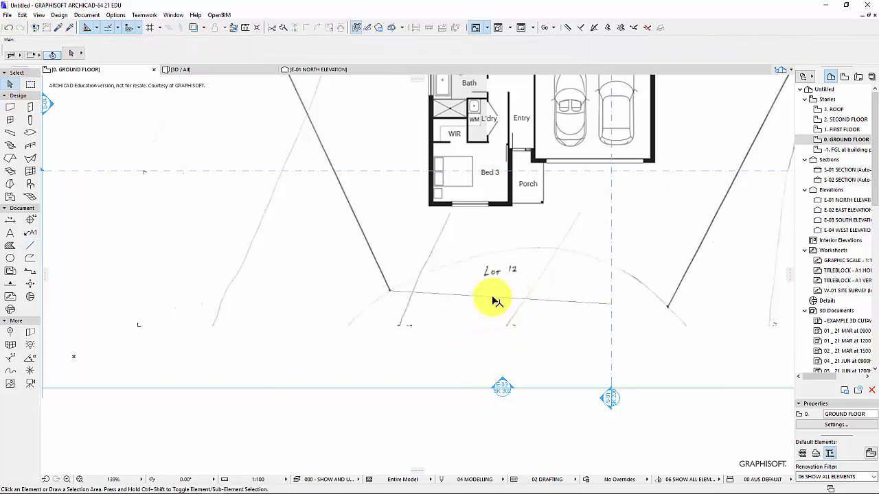
{"action": "scroll", "coordinate": [497, 301], "scroll_direction": "down", "scroll_amount": 4}
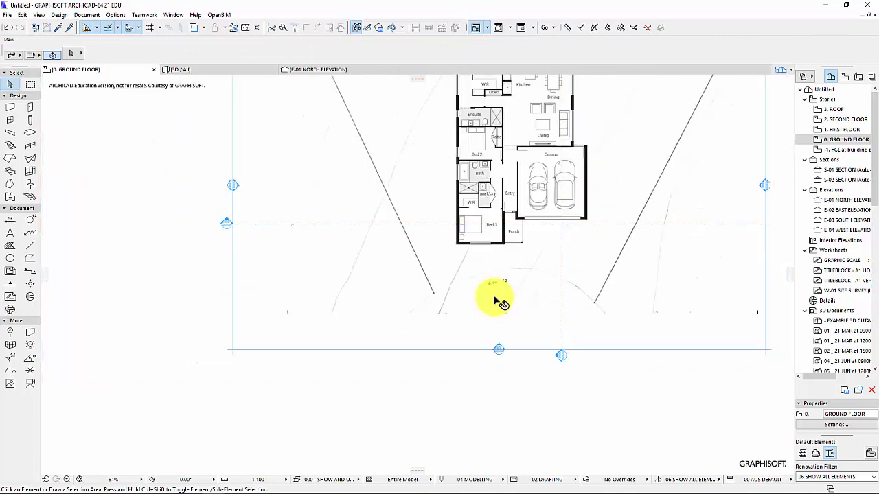
Nudge the site plan image slightly down and to the left.
{"action": "scroll", "coordinate": [501, 302], "scroll_direction": "down", "scroll_amount": 2}
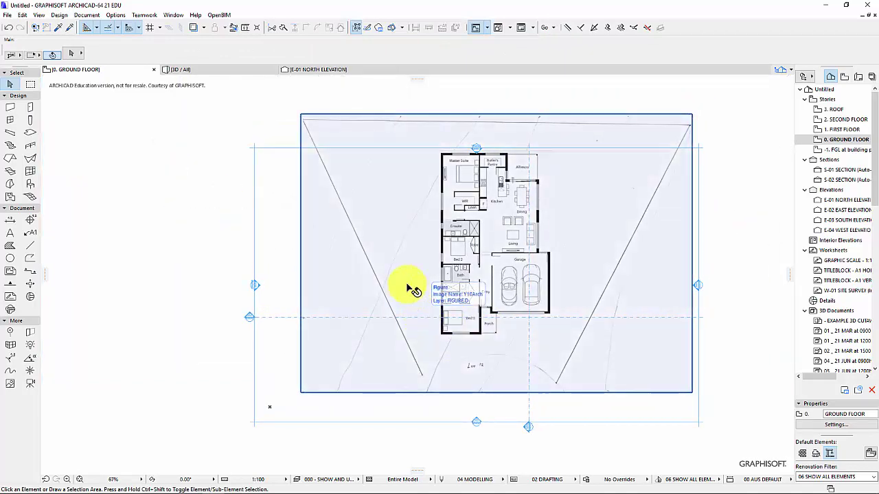
{"action": "mouse_move", "coordinate": [412, 253]}
{"action": "left_mouse_down"}
{"action": "mouse_move", "coordinate": [398, 261]}
{"action": "mouse_move", "coordinate": [397, 277]}
{"action": "left_mouse_up"}
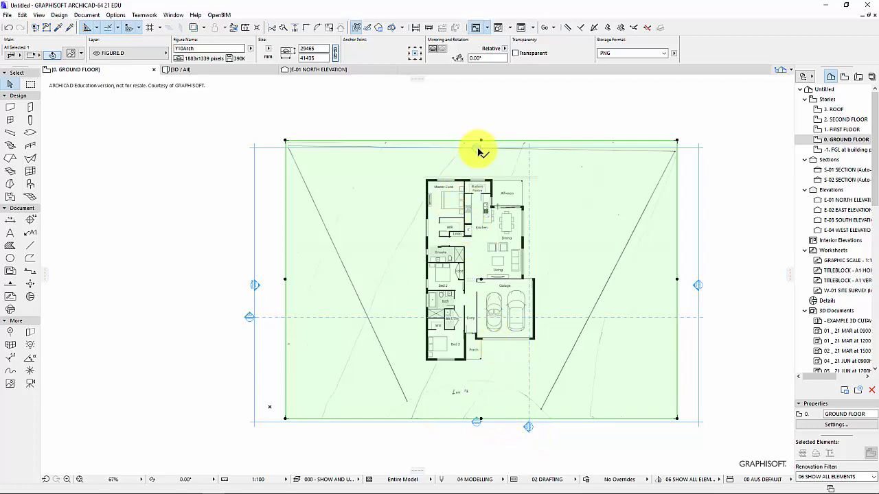
{"action": "left_click", "coordinate": [487, 120]}
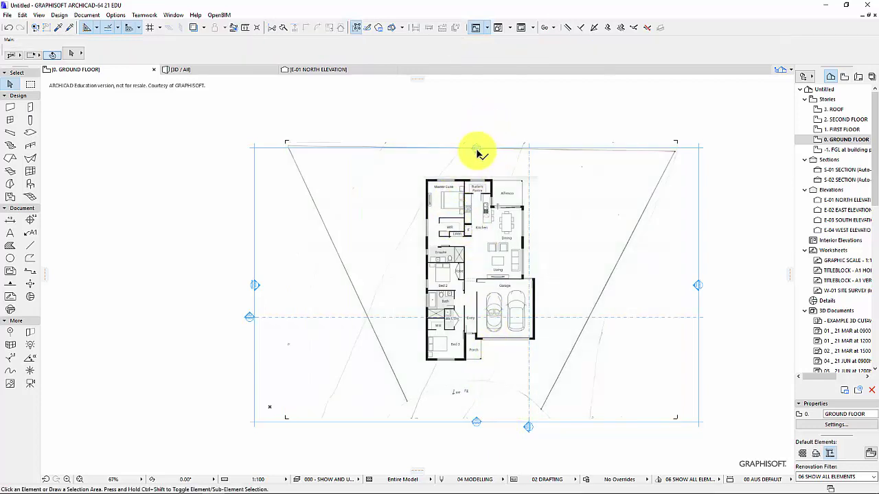
Move the North Elevation marker line up to sit just above the lot.
{"action": "left_click", "coordinate": [477, 148]}
{"action": "left_click", "coordinate": [476, 147]}
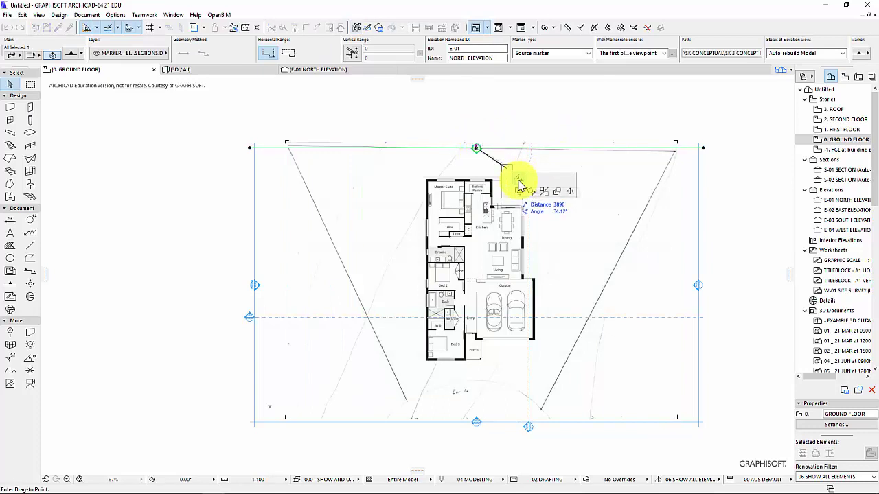
{"action": "left_click", "coordinate": [477, 112]}
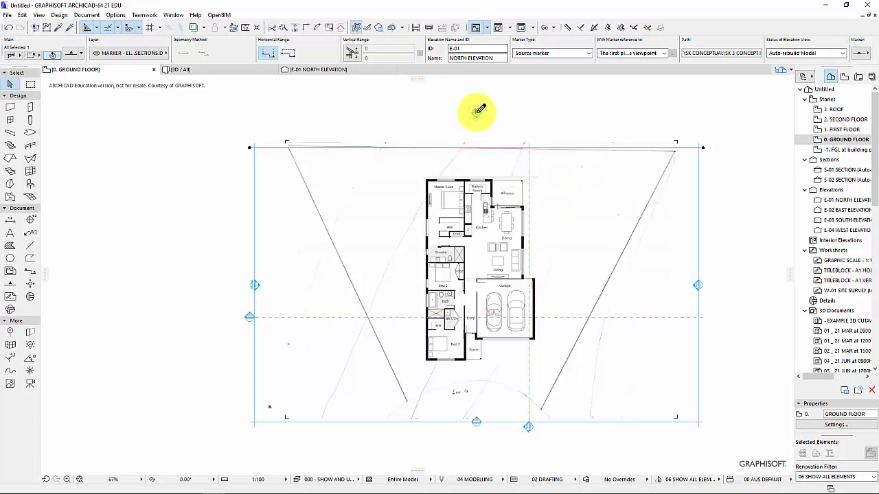
{"action": "left_click", "coordinate": [705, 150]}
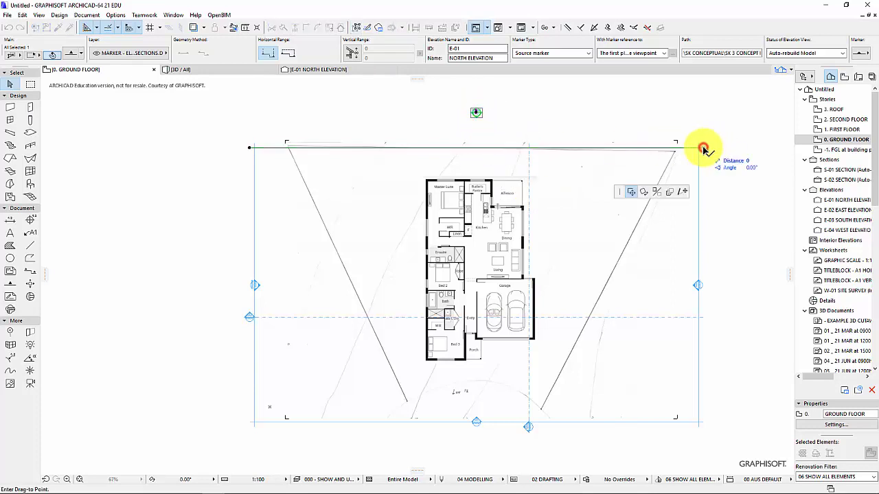
{"action": "left_click", "coordinate": [701, 131]}
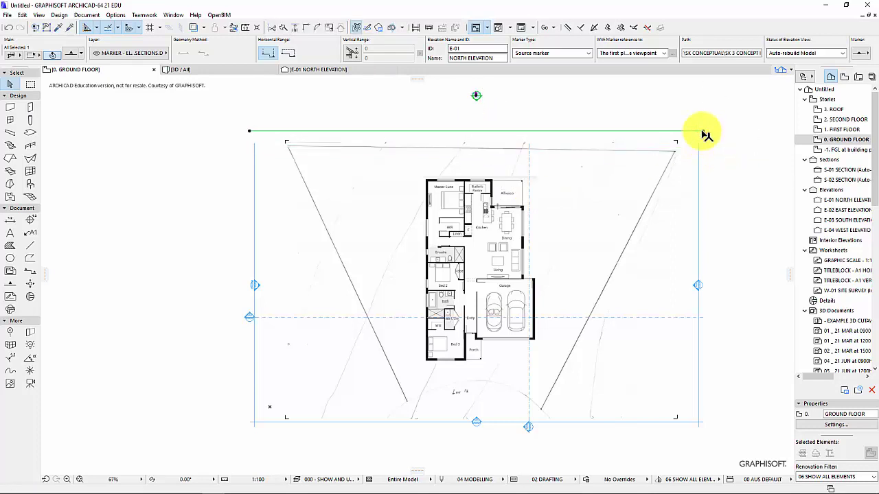
{"action": "left_click", "coordinate": [177, 255]}
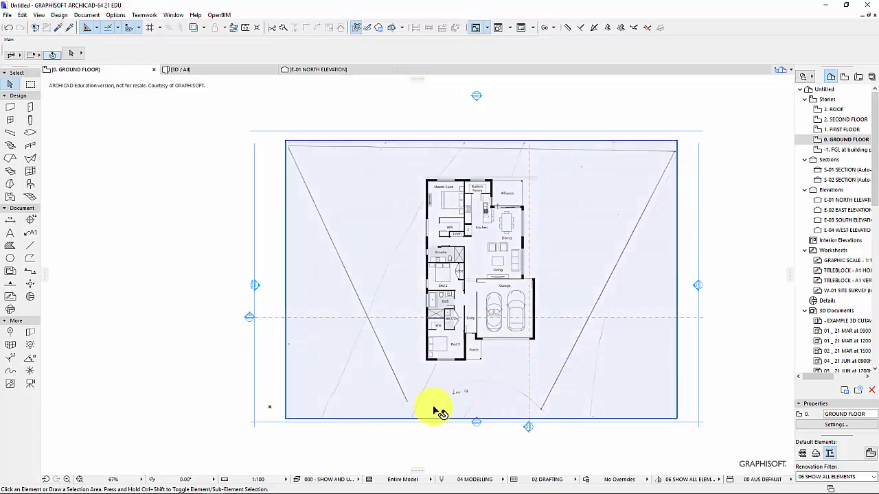
Set up the Mesh tool with the Polygonal geometry method.
{"action": "left_click", "coordinate": [520, 416]}
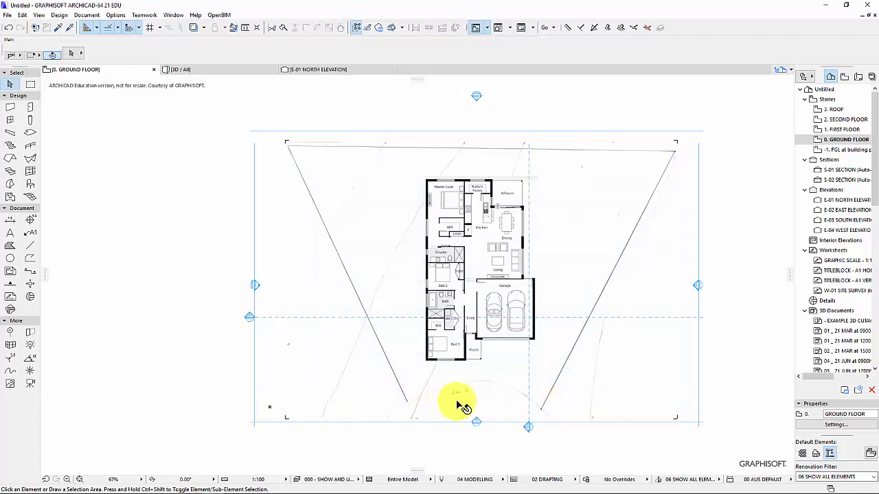
{"action": "left_click", "coordinate": [31, 197]}
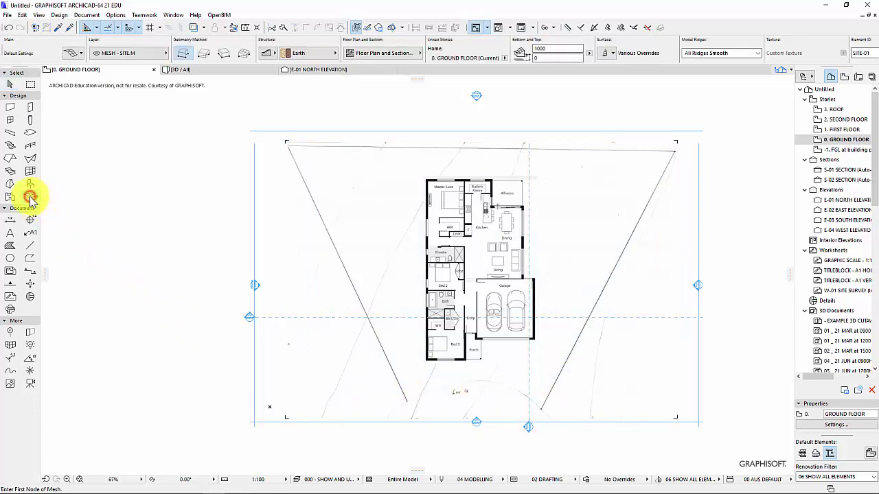
{"action": "left_click", "coordinate": [184, 55]}
{"action": "scroll", "coordinate": [284, 145], "scroll_direction": "up", "scroll_amount": 4}
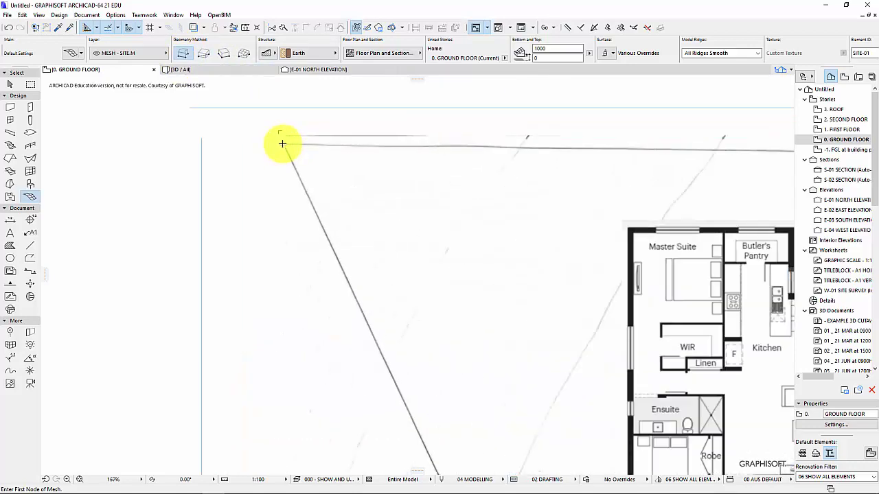
Start the mesh outline at the lot's top-left and upper-right corners.
{"action": "left_click", "coordinate": [282, 143]}
{"action": "middle_click_drag", "start_coordinate": [486, 455], "coordinate": [343, 172]}
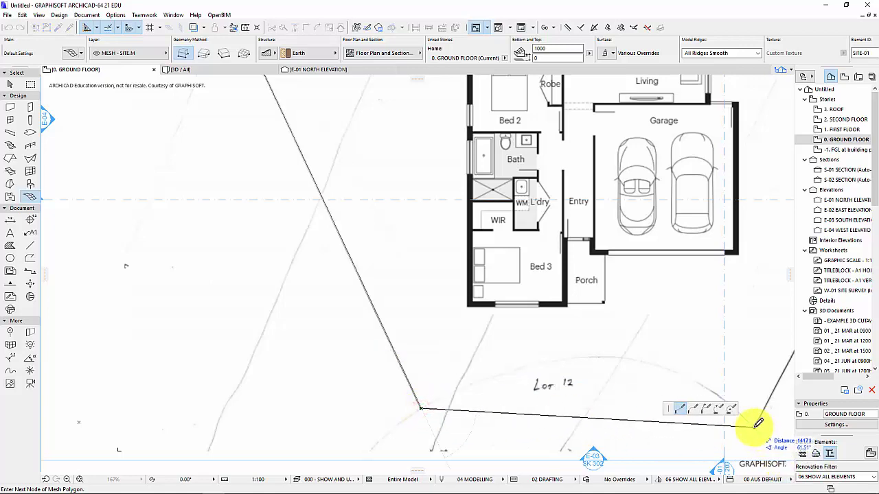
{"action": "scroll", "coordinate": [667, 385], "scroll_direction": "down", "scroll_amount": 3}
{"action": "scroll", "coordinate": [153, 439], "scroll_direction": "up", "scroll_amount": 3}
{"action": "scroll", "coordinate": [559, 183], "scroll_direction": "up", "scroll_amount": 2}
{"action": "middle_click_drag", "start_coordinate": [558, 183], "coordinate": [555, 477]}
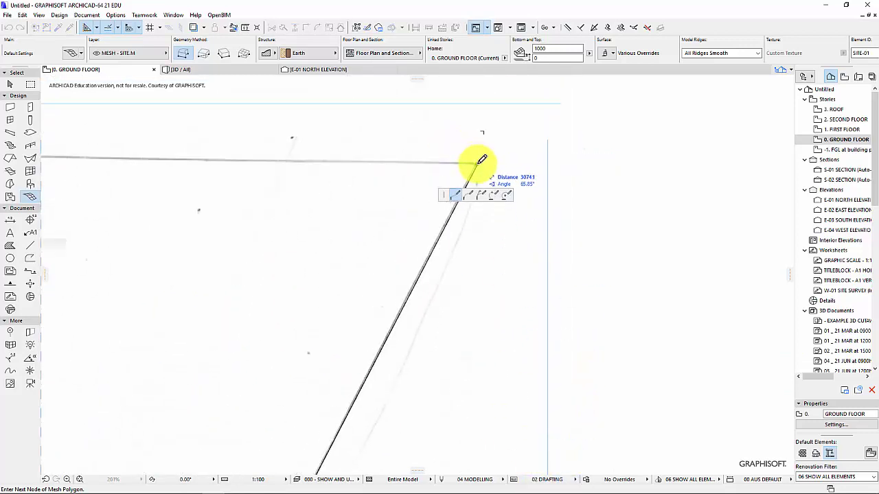
{"action": "left_click", "coordinate": [481, 162]}
Close the lot-boundary mesh outline back on its first node.
{"action": "scroll", "coordinate": [218, 176], "scroll_direction": "down", "scroll_amount": 3}
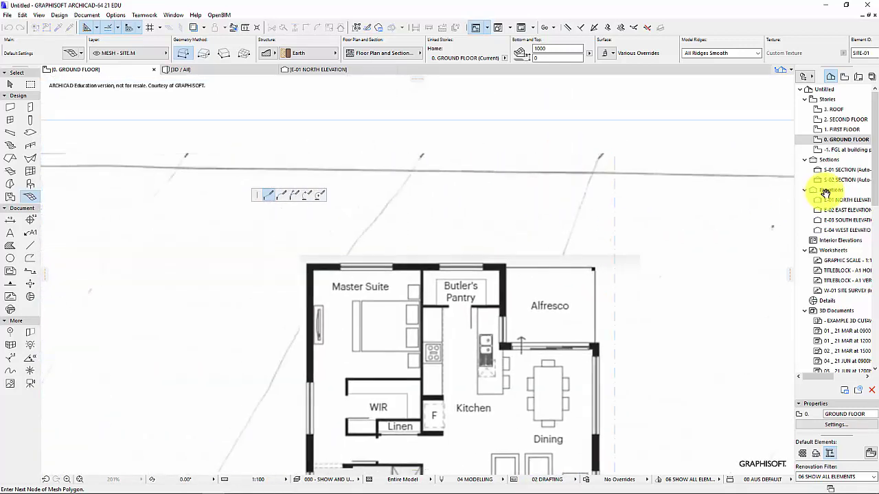
{"action": "scroll", "coordinate": [131, 141], "scroll_direction": "down", "scroll_amount": 4}
{"action": "middle_click_drag", "start_coordinate": [142, 212], "coordinate": [382, 232]}
{"action": "middle_click_drag", "start_coordinate": [273, 161], "coordinate": [417, 192]}
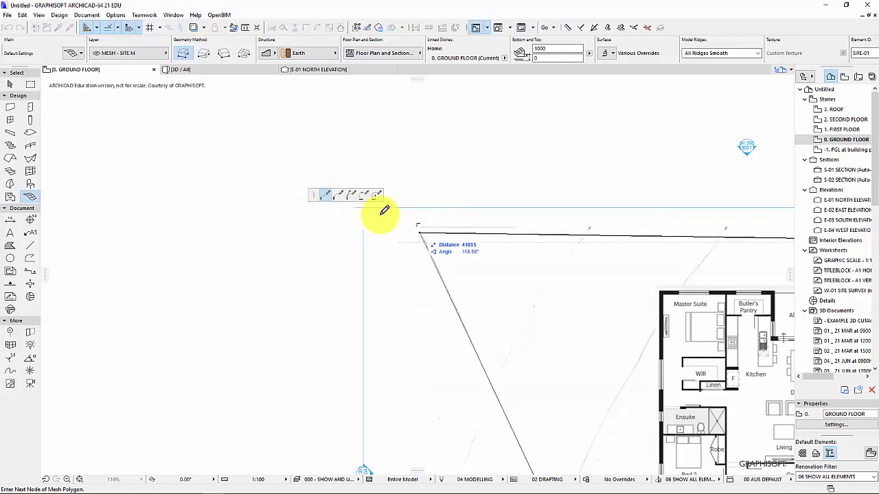
{"action": "left_click", "coordinate": [420, 228]}
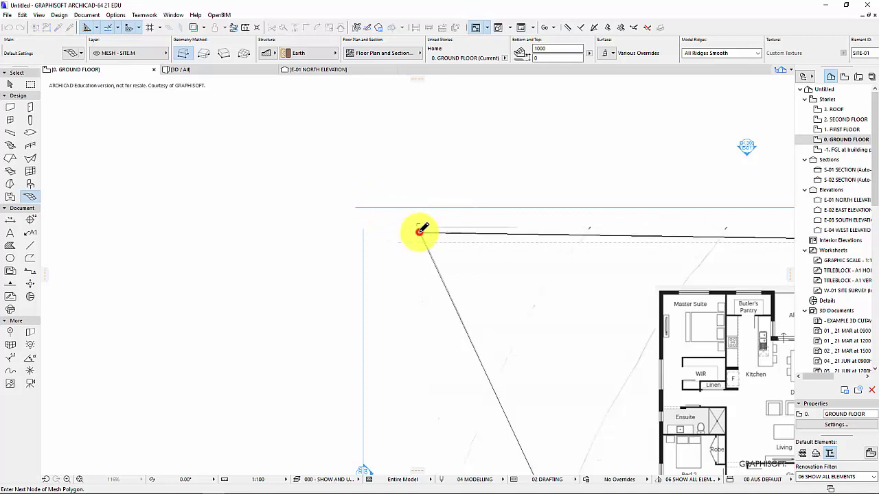
{"action": "scroll", "coordinate": [490, 287], "scroll_direction": "down", "scroll_amount": 3}
{"action": "scroll", "coordinate": [489, 287], "scroll_direction": "down", "scroll_amount": 2}
Centre the site and collapse the Navigator's Worksheets, 3D Documents, Sections, Elevations and Schedules folders.
{"action": "scroll", "coordinate": [435, 222], "scroll_direction": "down", "scroll_amount": 2}
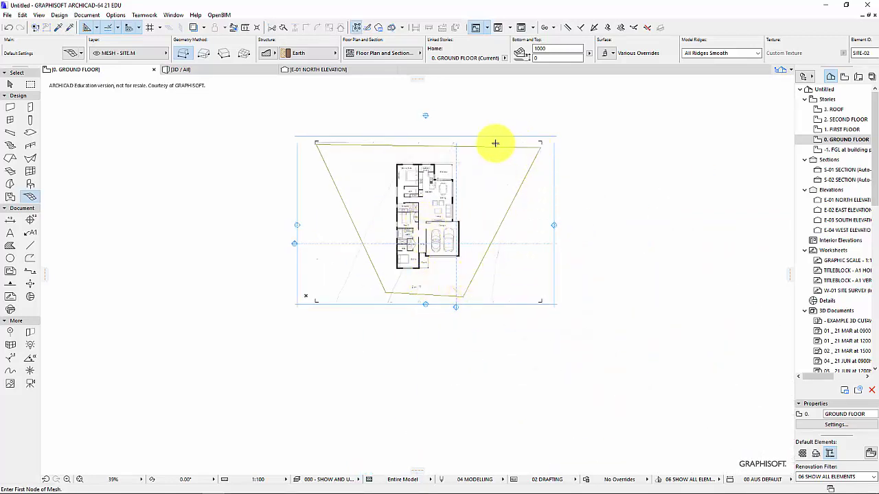
{"action": "scroll", "coordinate": [409, 269], "scroll_direction": "up", "scroll_amount": 2}
{"action": "middle_click_drag", "start_coordinate": [489, 263], "coordinate": [510, 334]}
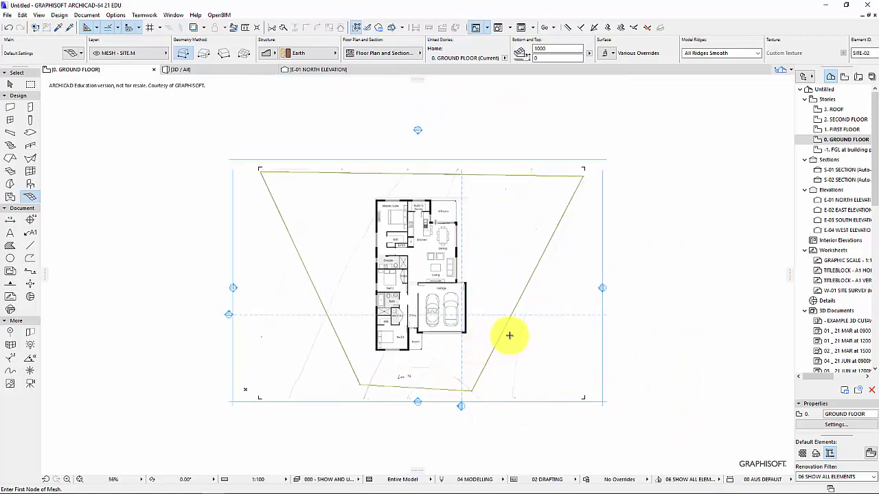
{"action": "left_click", "coordinate": [806, 256]}
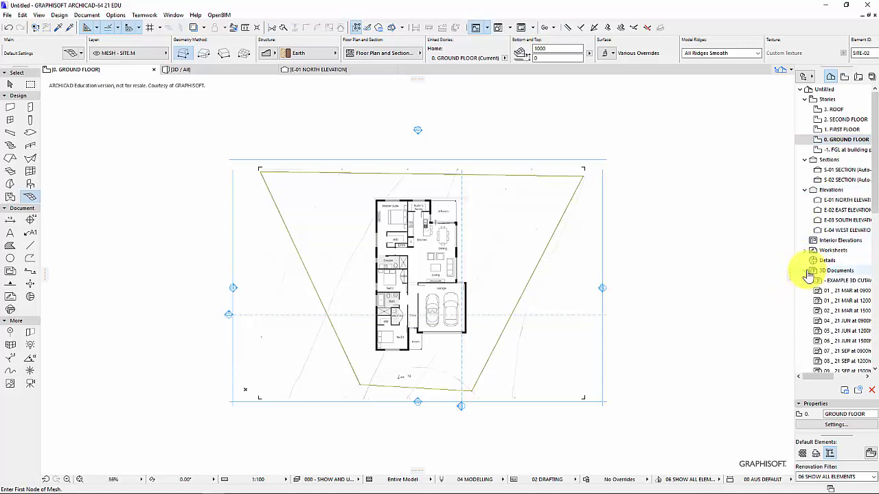
{"action": "left_click", "coordinate": [805, 271]}
{"action": "left_click", "coordinate": [804, 160]}
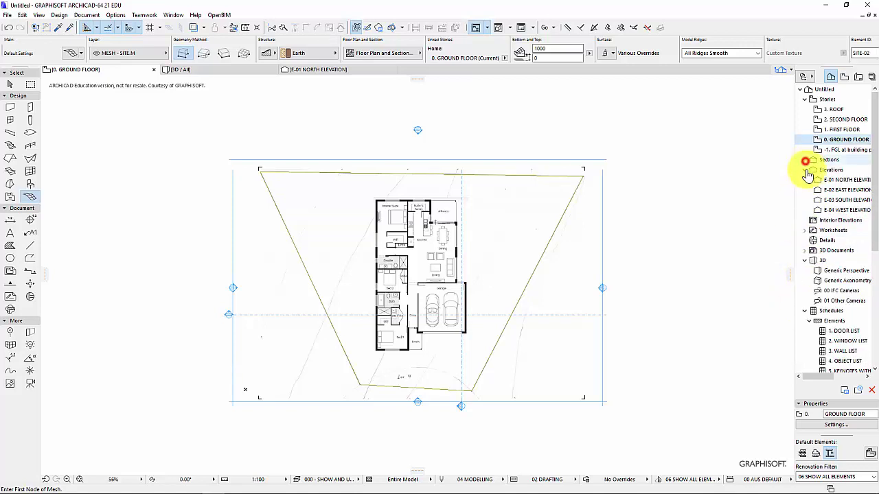
{"action": "left_click", "coordinate": [806, 170]}
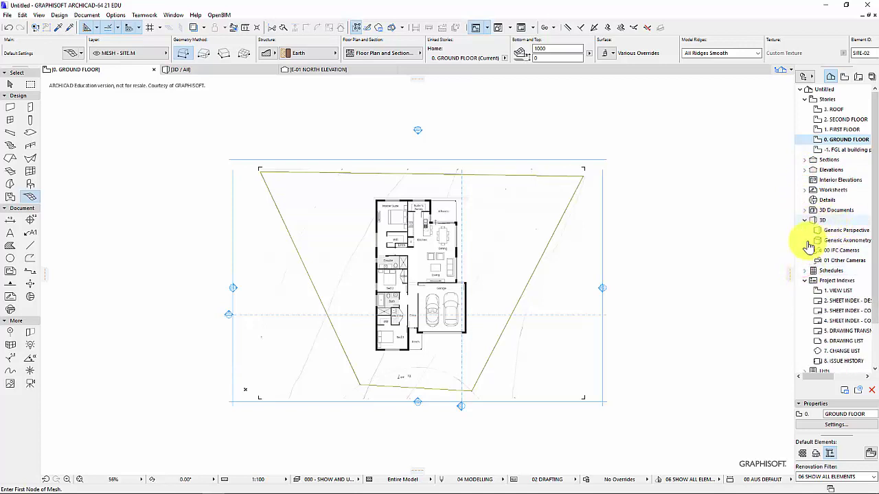
{"action": "left_click", "coordinate": [805, 274]}
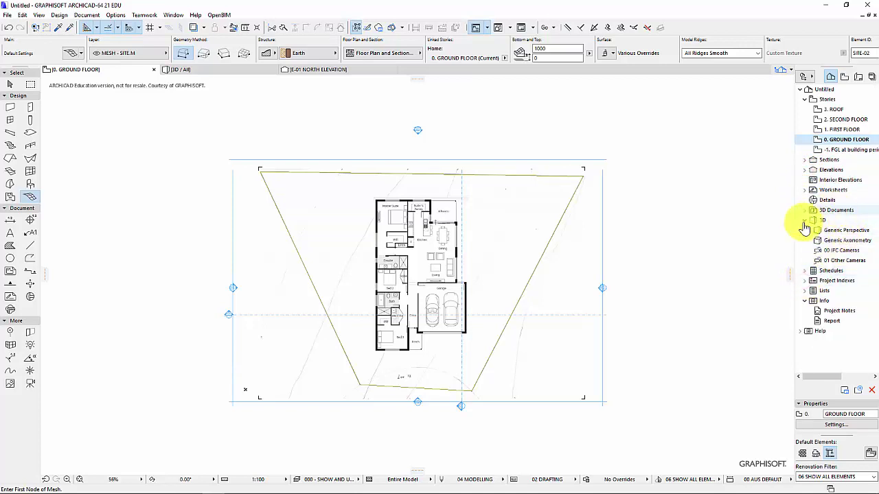
Open the Generic Perspective 3D view and orbit to look down on the mesh.
{"action": "double_click", "coordinate": [843, 231]}
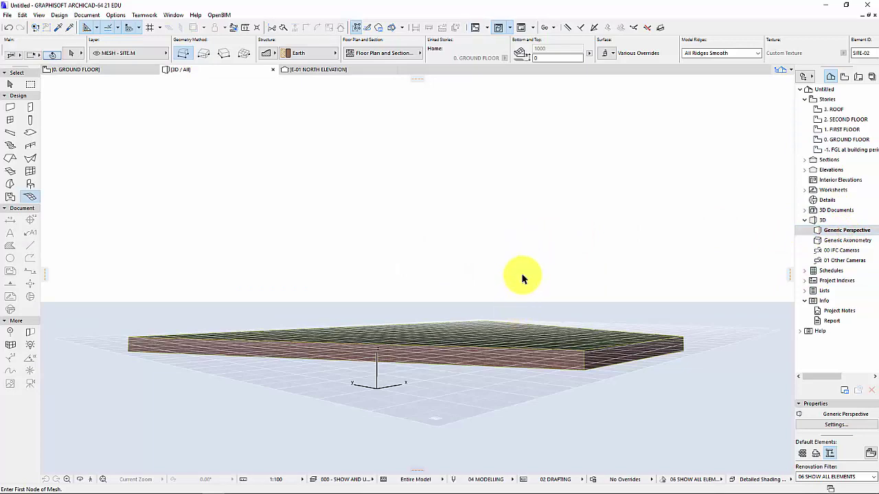
{"action": "middle_click_drag", "start_coordinate": [522, 276], "coordinate": [439, 302], "text": "shift"}
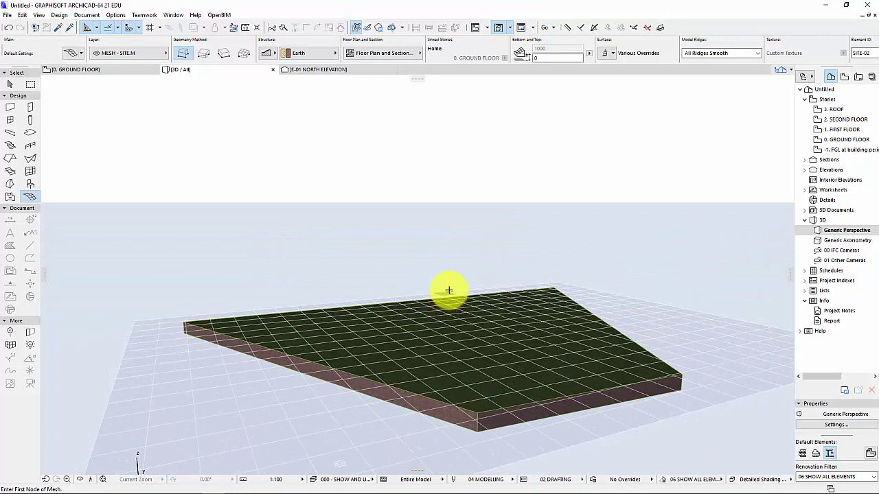
{"action": "middle_click_drag", "start_coordinate": [484, 280], "coordinate": [480, 240], "text": "shift"}
Hide the grid and the grey editing plane in the 3D view.
{"action": "left_click", "coordinate": [40, 15]}
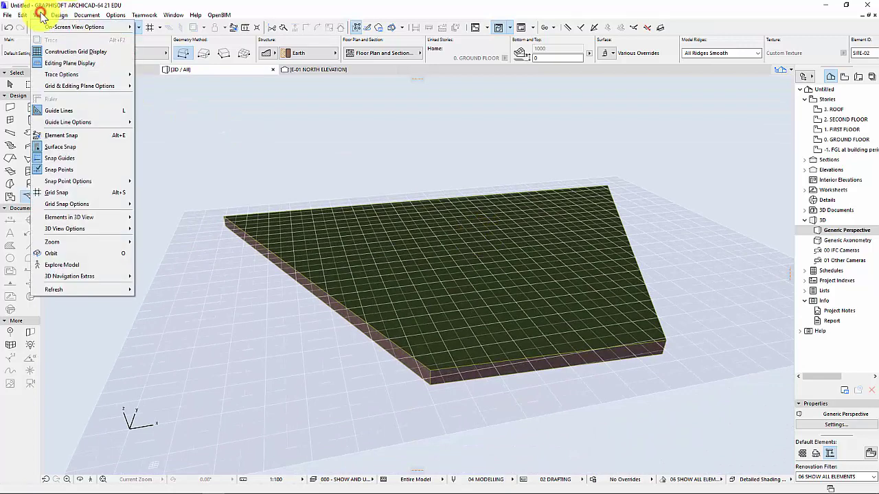
{"action": "left_click", "coordinate": [72, 63]}
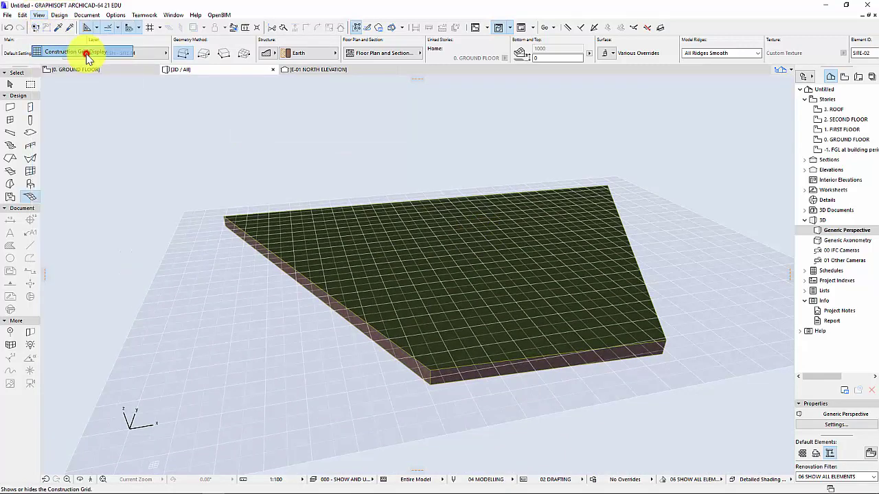
{"action": "left_click", "coordinate": [39, 15]}
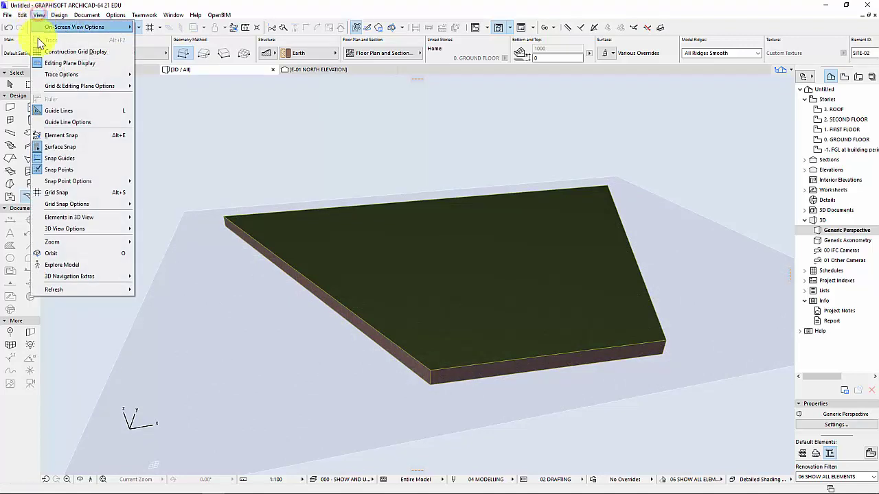
{"action": "left_click", "coordinate": [75, 51]}
{"action": "middle_click_drag", "start_coordinate": [567, 357], "coordinate": [533, 329], "text": "shift"}
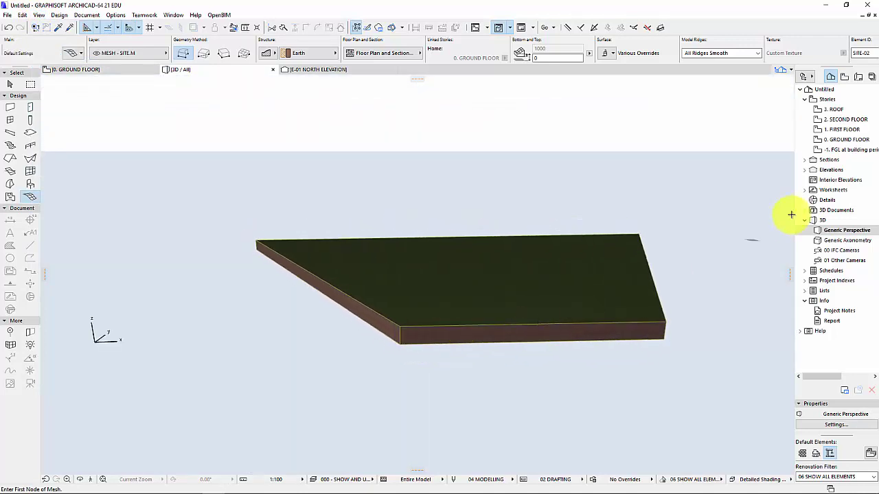
{"action": "left_click", "coordinate": [846, 140]}
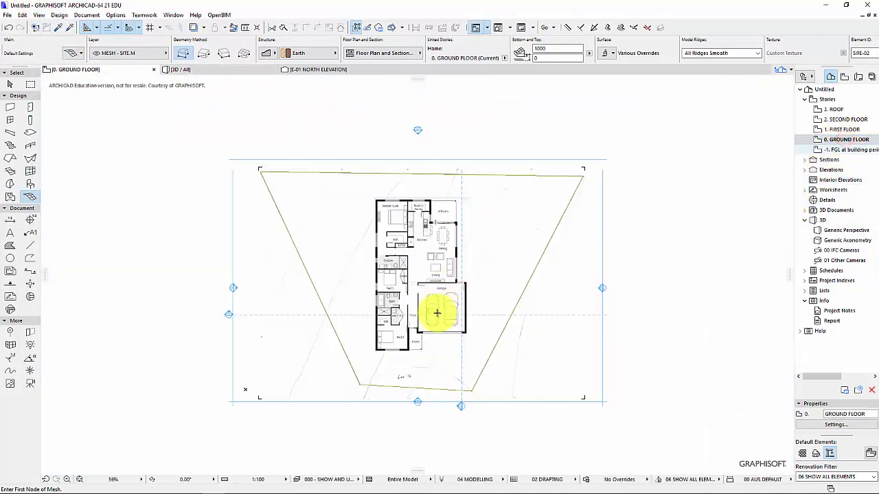
{"action": "scroll", "coordinate": [377, 330], "scroll_direction": "up", "scroll_amount": 1}
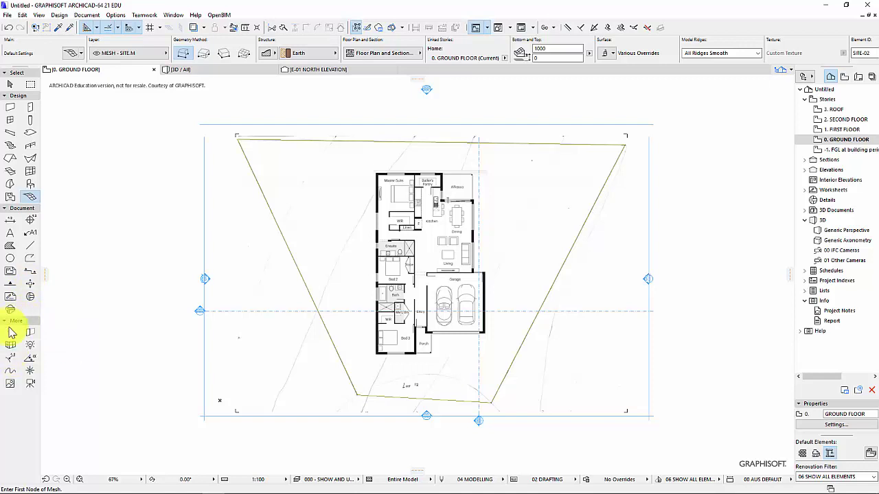
Draw spline curves along the two leftmost contour lines.
{"action": "left_click", "coordinate": [11, 371]}
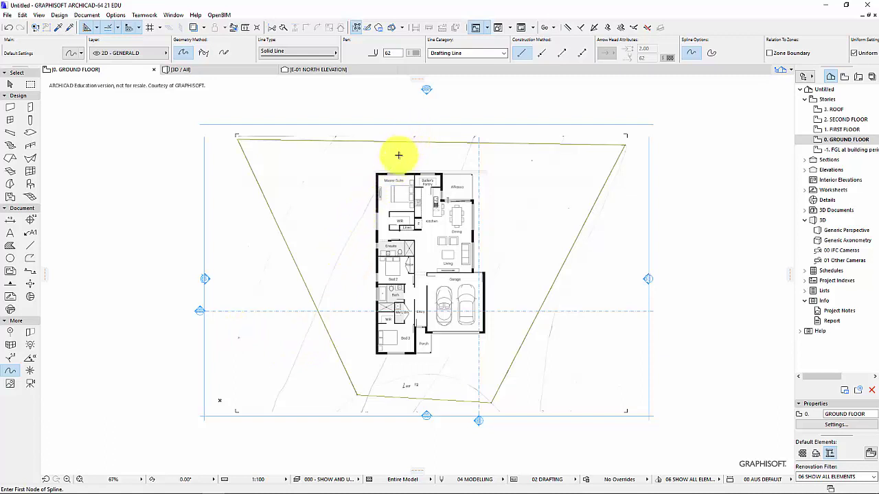
{"action": "left_click", "coordinate": [262, 275]}
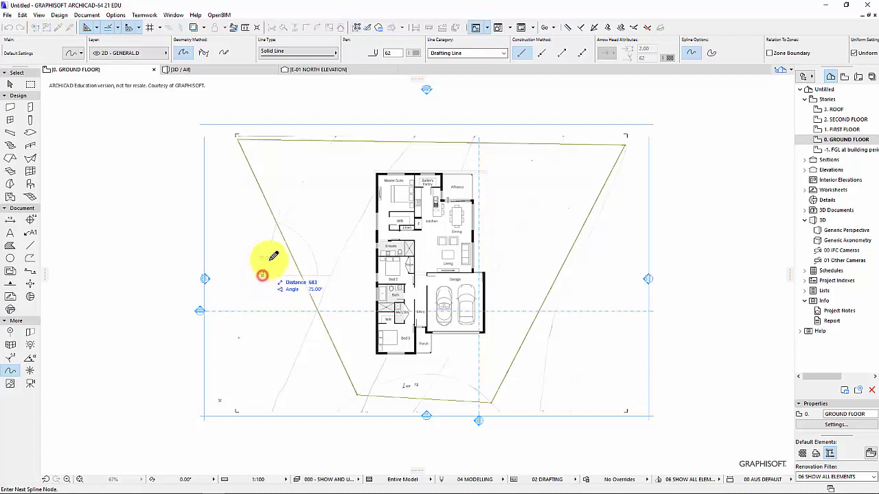
{"action": "left_click", "coordinate": [272, 248]}
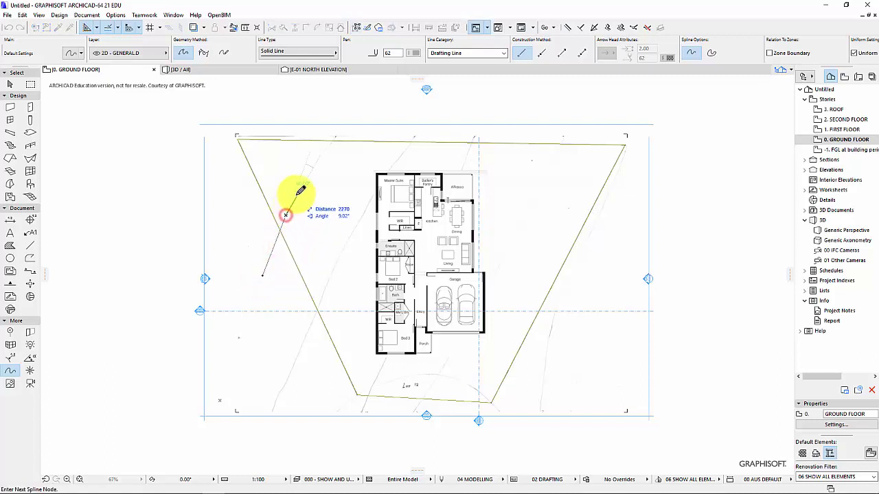
{"action": "left_click", "coordinate": [298, 190]}
{"action": "left_click", "coordinate": [316, 163]}
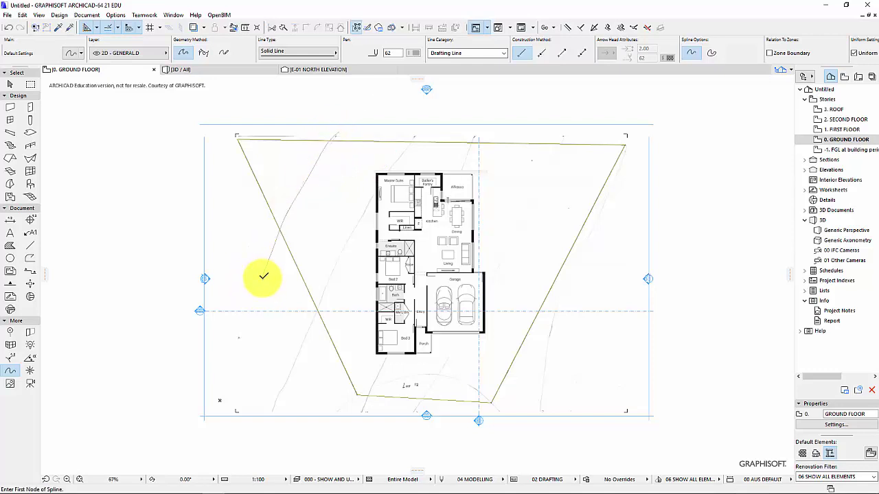
{"action": "left_click", "coordinate": [288, 375]}
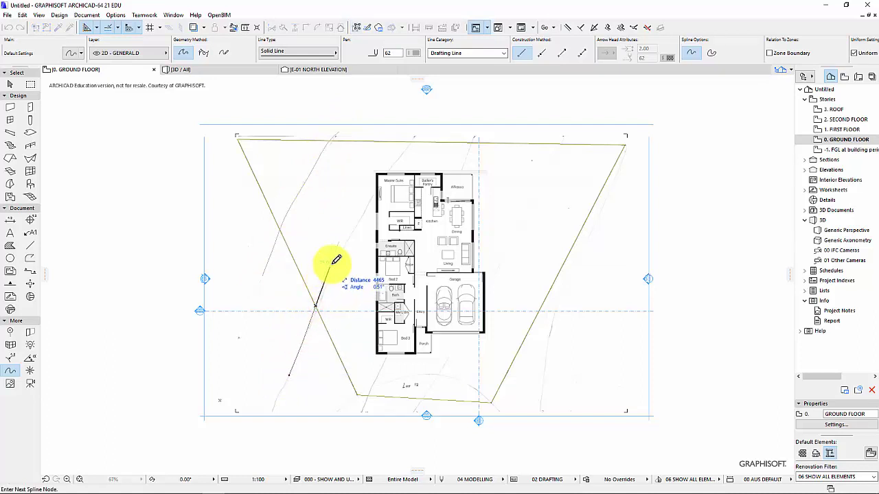
{"action": "left_click", "coordinate": [388, 171]}
{"action": "left_click", "coordinate": [413, 141]}
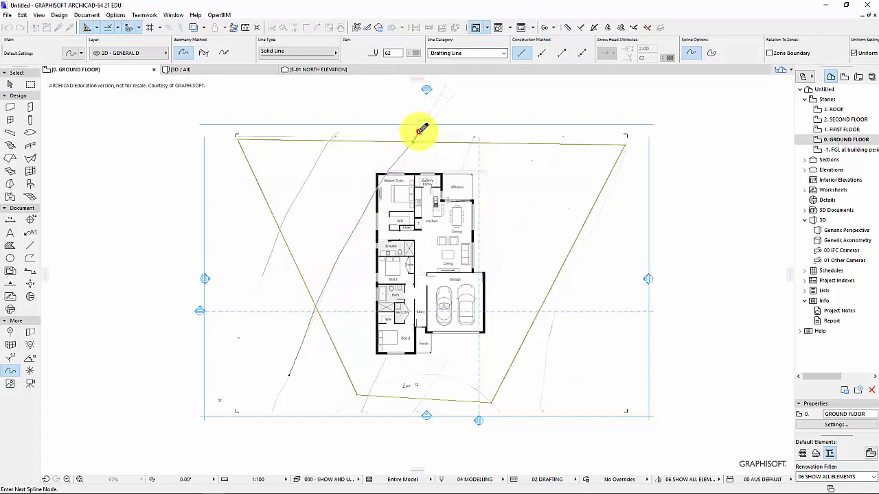
{"action": "double_click", "coordinate": [420, 131]}
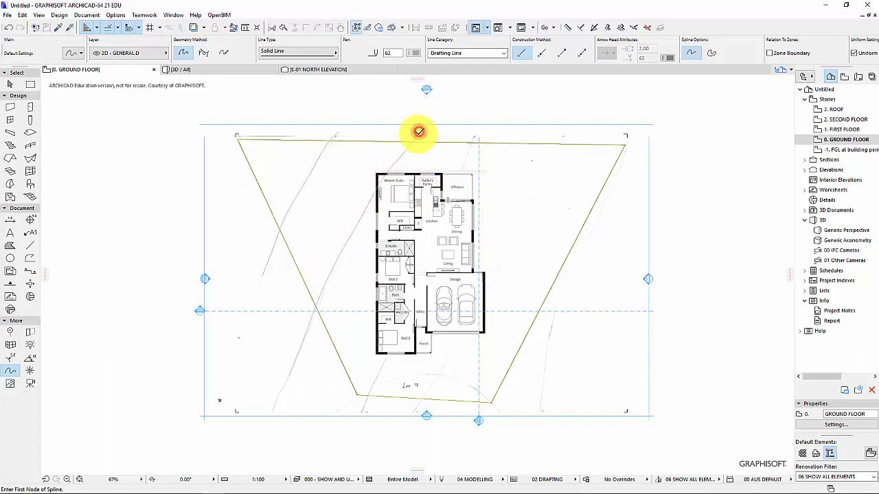
Draw the third and fourth contour splines through the house and beside the garage.
{"action": "left_click", "coordinate": [362, 410]}
{"action": "left_click", "coordinate": [374, 379]}
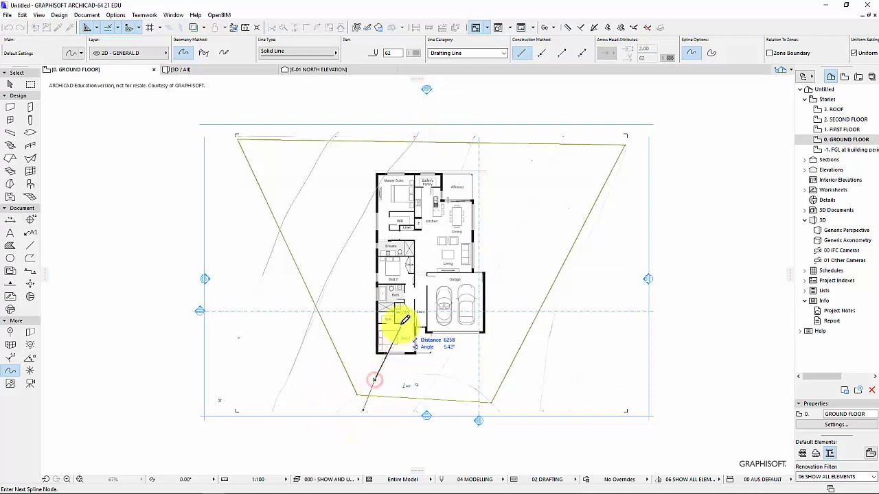
{"action": "left_click", "coordinate": [400, 294]}
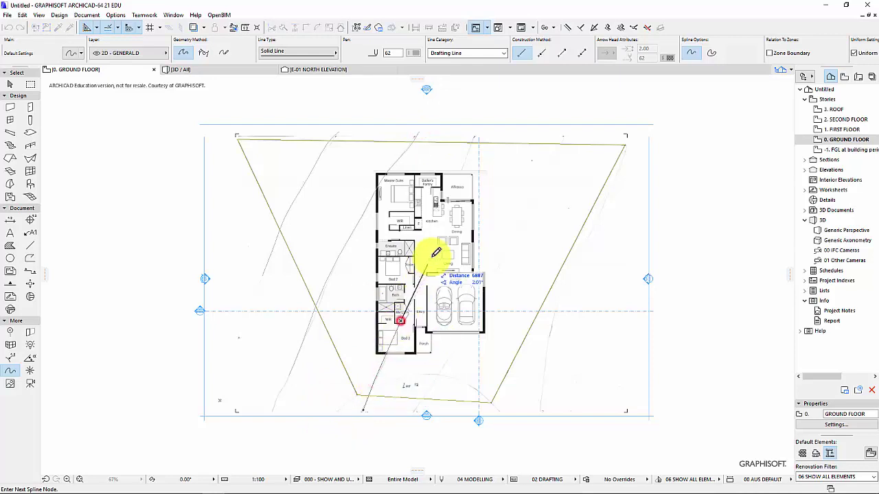
{"action": "left_click", "coordinate": [467, 157]}
{"action": "left_click", "coordinate": [475, 134]}
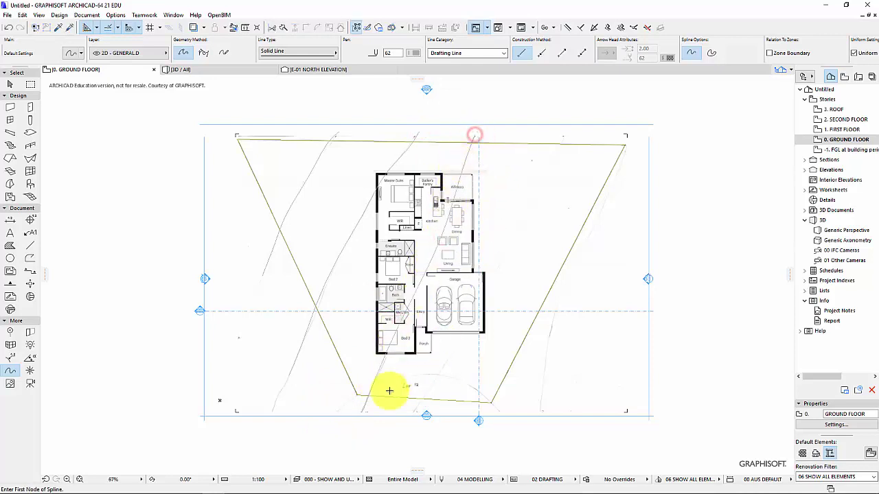
{"action": "left_click", "coordinate": [415, 411]}
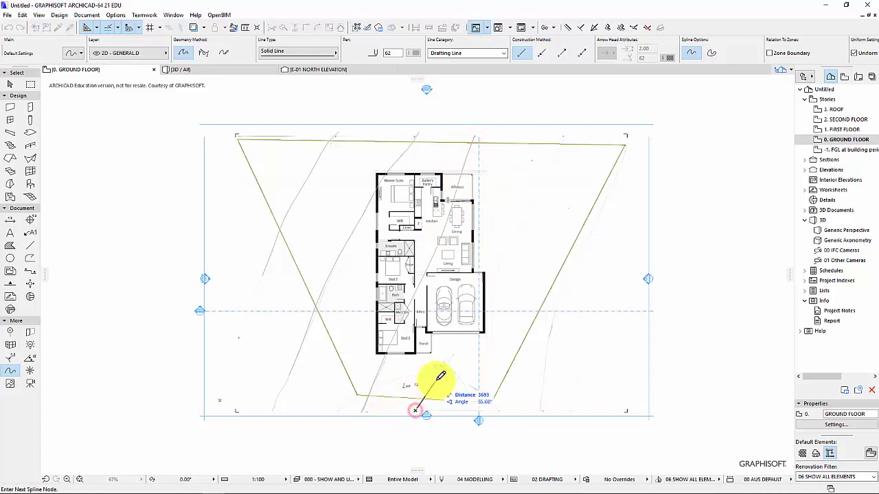
{"action": "left_click", "coordinate": [440, 369]}
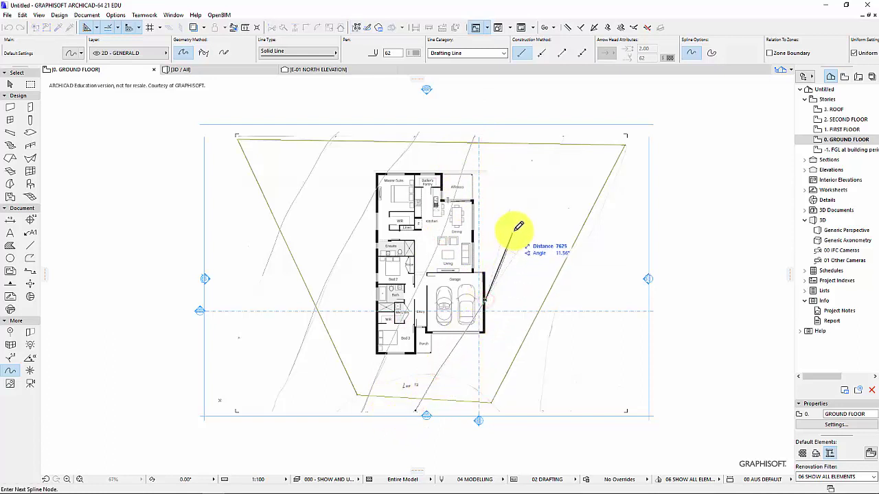
{"action": "left_click", "coordinate": [515, 229]}
{"action": "left_click", "coordinate": [546, 173]}
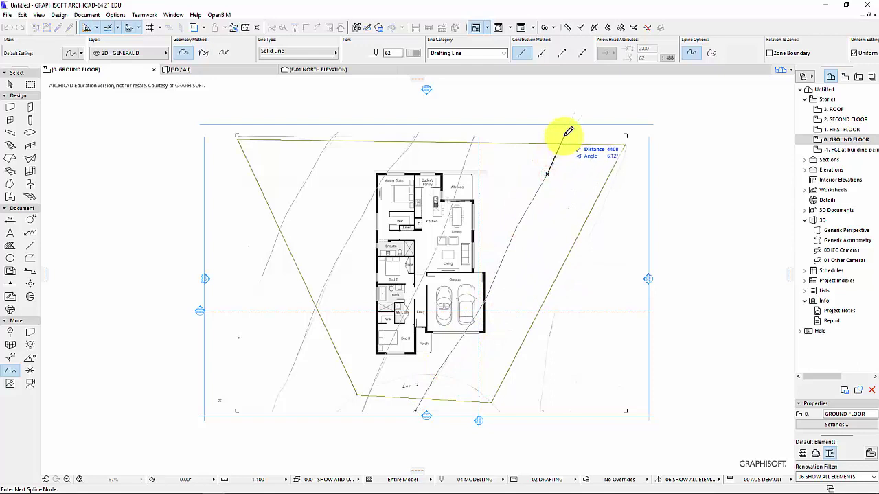
{"action": "double_click", "coordinate": [565, 134]}
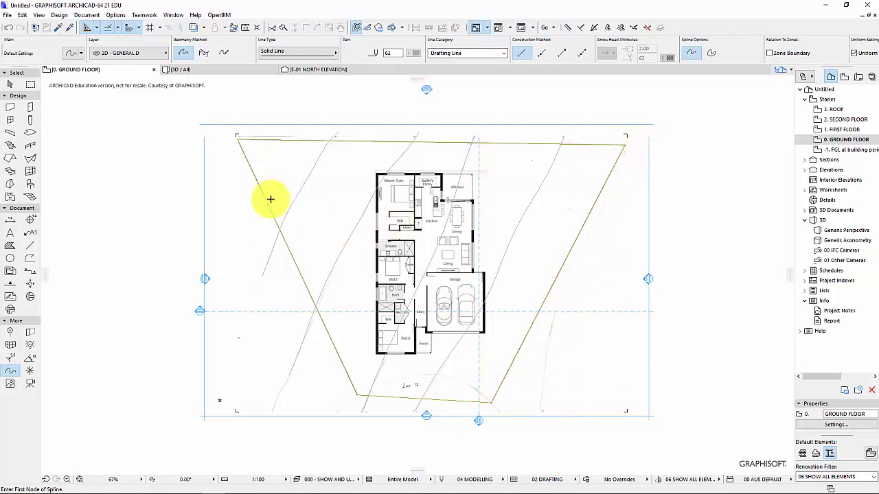
{"action": "left_click", "coordinate": [9, 86]}
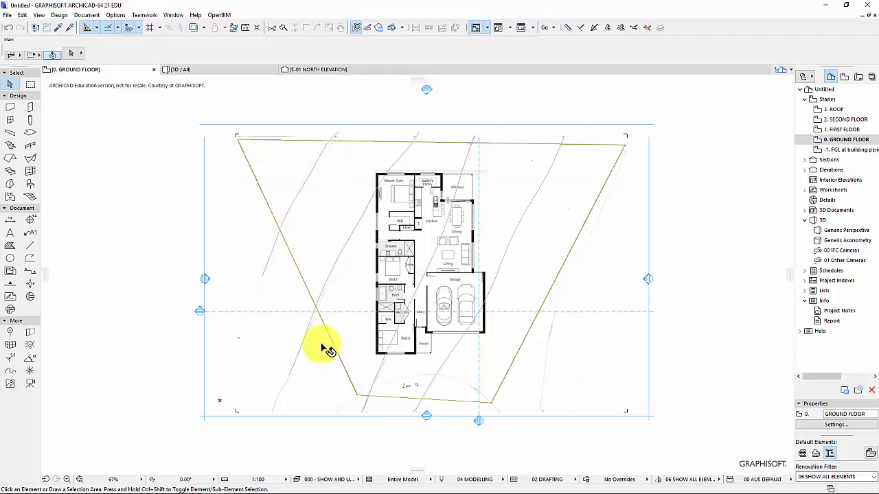
Fit the site mesh to each of the four contour splines as user ridges.
{"action": "left_click", "coordinate": [7, 86]}
{"action": "left_click", "coordinate": [260, 162]}
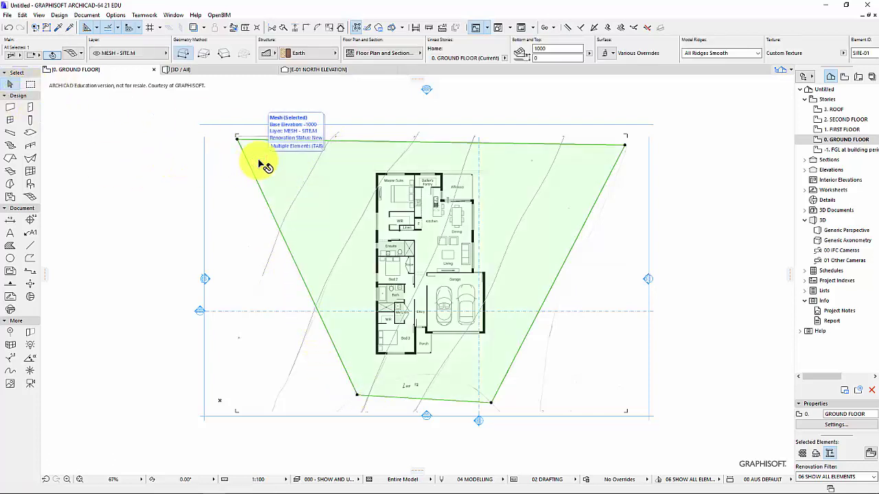
{"action": "left_click", "coordinate": [30, 197]}
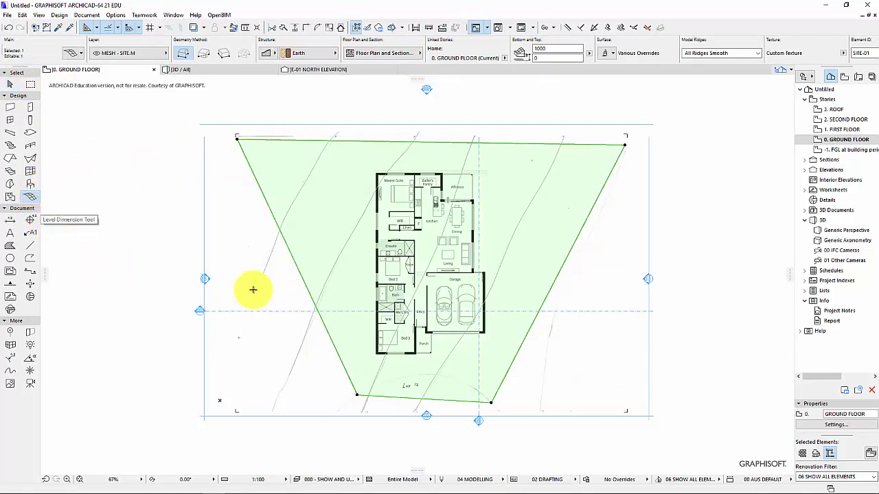
{"action": "left_click", "coordinate": [300, 190]}
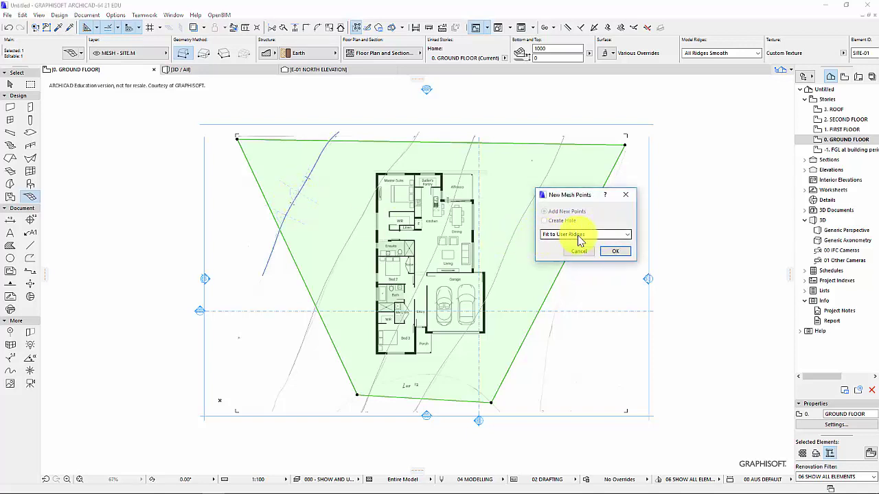
{"action": "left_click", "coordinate": [615, 252]}
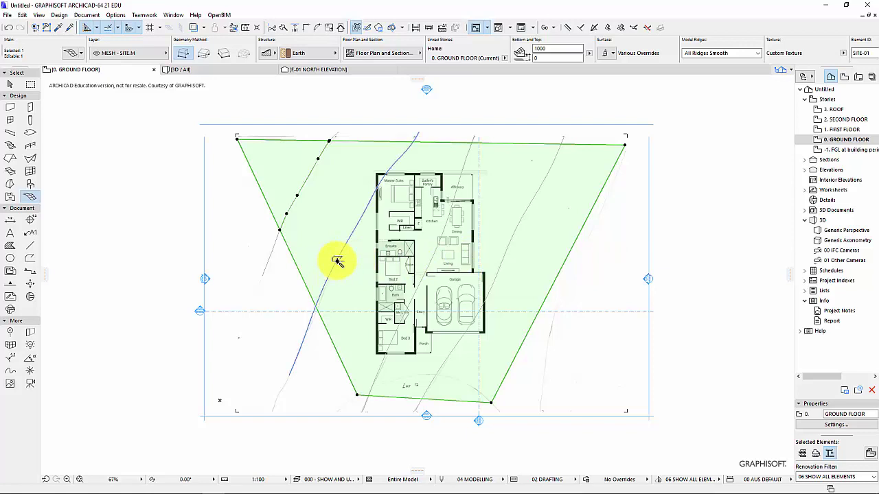
{"action": "left_click", "coordinate": [339, 257]}
{"action": "left_click", "coordinate": [615, 250]}
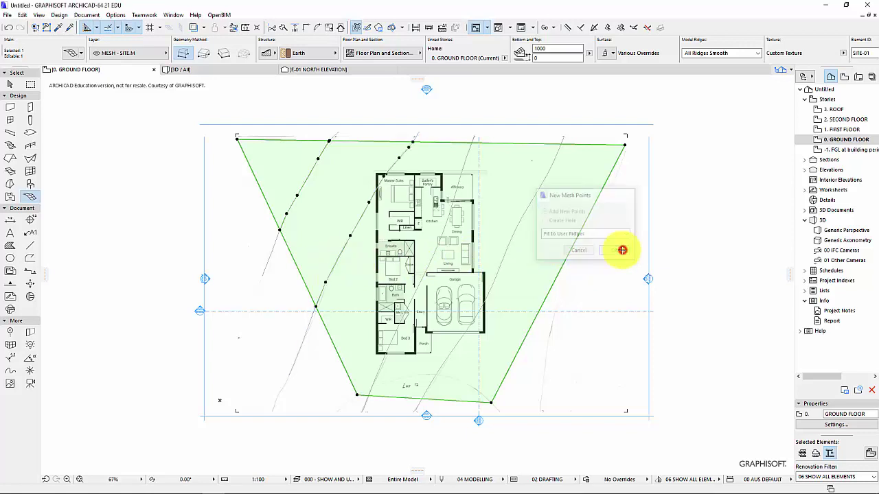
{"action": "left_click", "coordinate": [384, 351]}
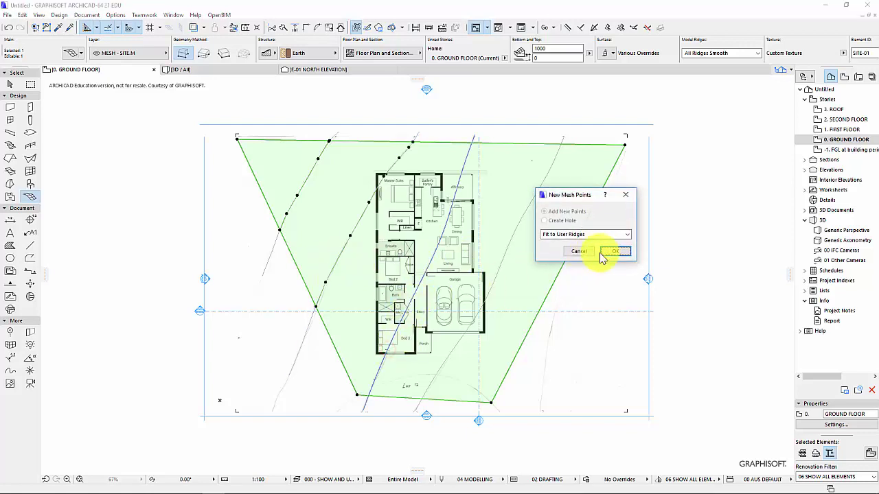
{"action": "left_click", "coordinate": [609, 253]}
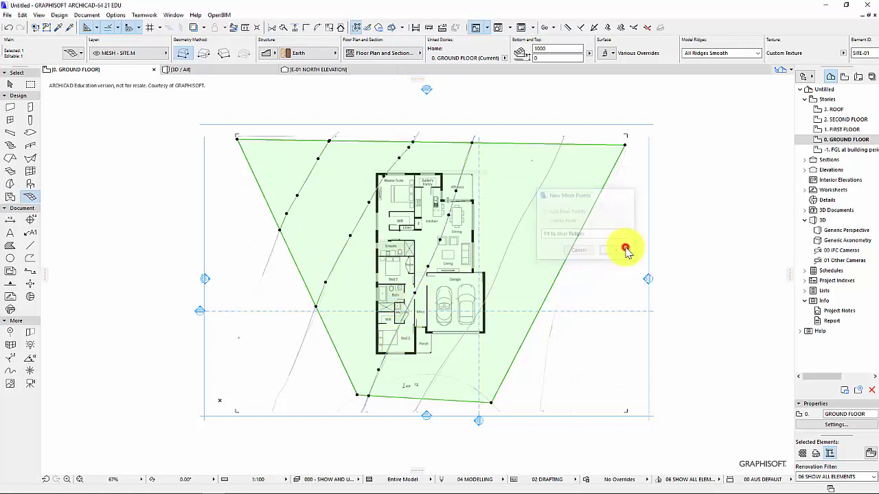
{"action": "left_click", "coordinate": [495, 280]}
{"action": "left_click", "coordinate": [615, 253]}
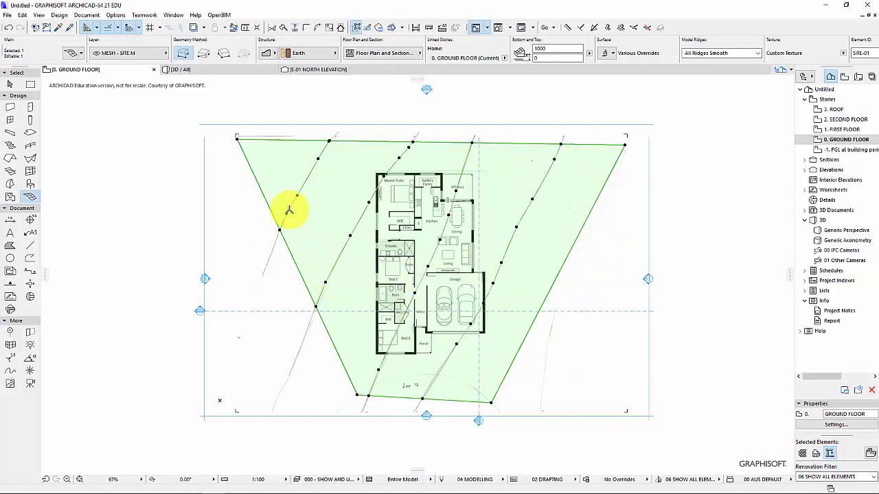
Add three extra mesh points along the left contour line.
{"action": "left_click", "coordinate": [320, 159]}
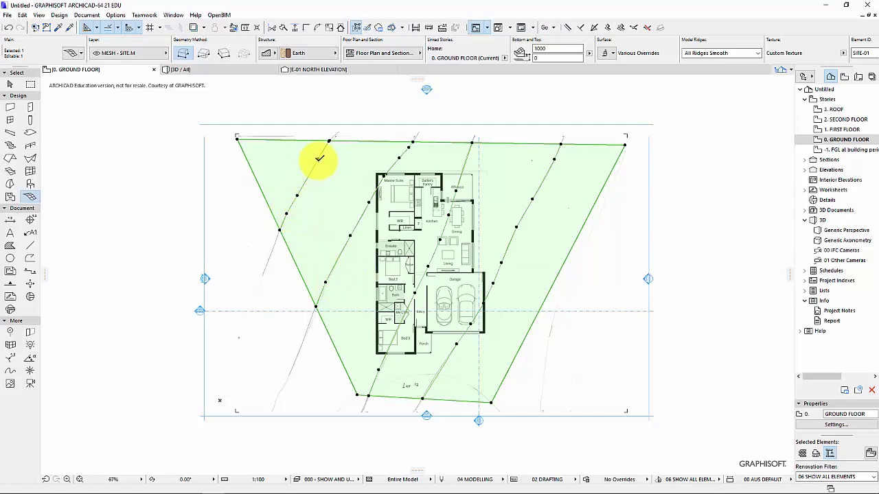
{"action": "left_click", "coordinate": [297, 196]}
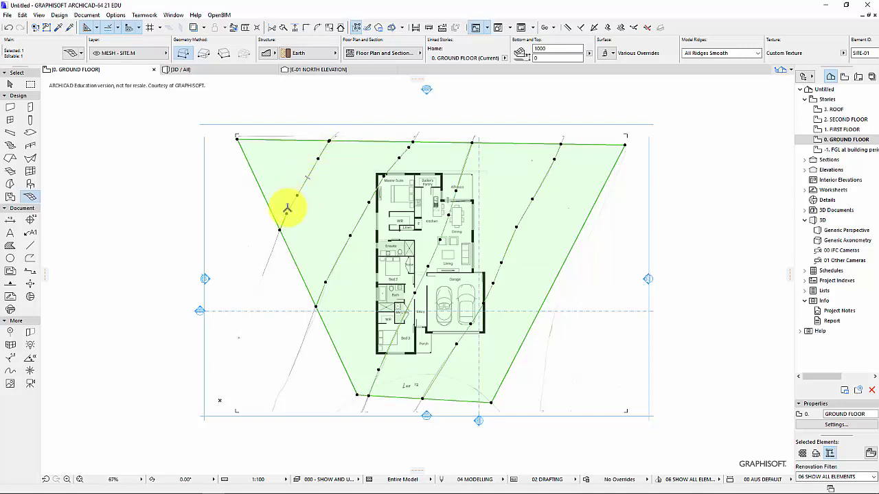
{"action": "left_click", "coordinate": [308, 178]}
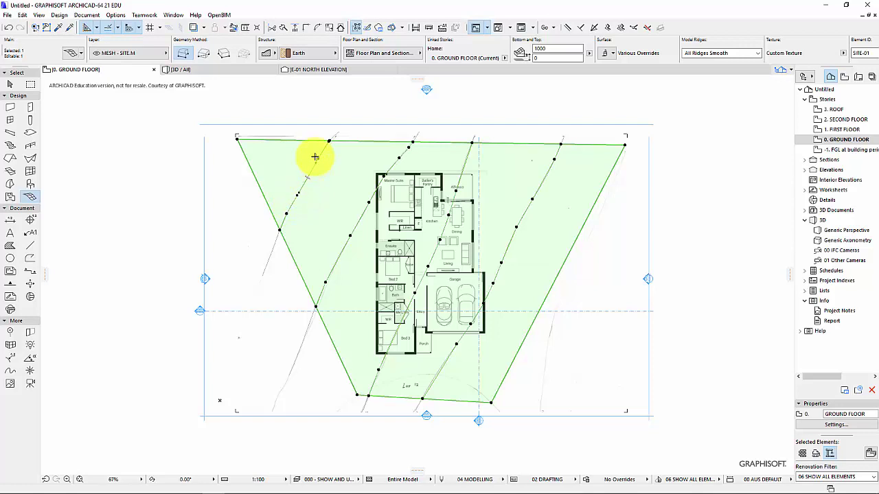
Elevate the site mesh's top-right corner node to a height of 12000.
{"action": "left_click", "coordinate": [11, 86]}
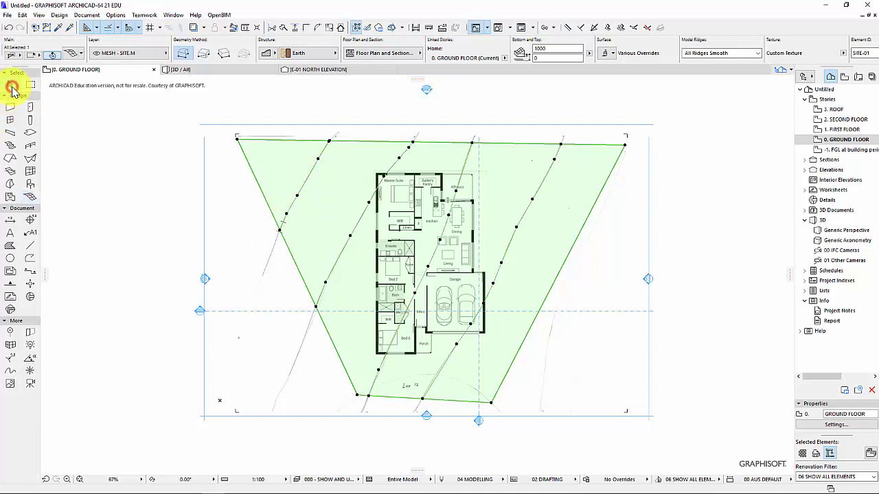
{"action": "left_click", "coordinate": [624, 143]}
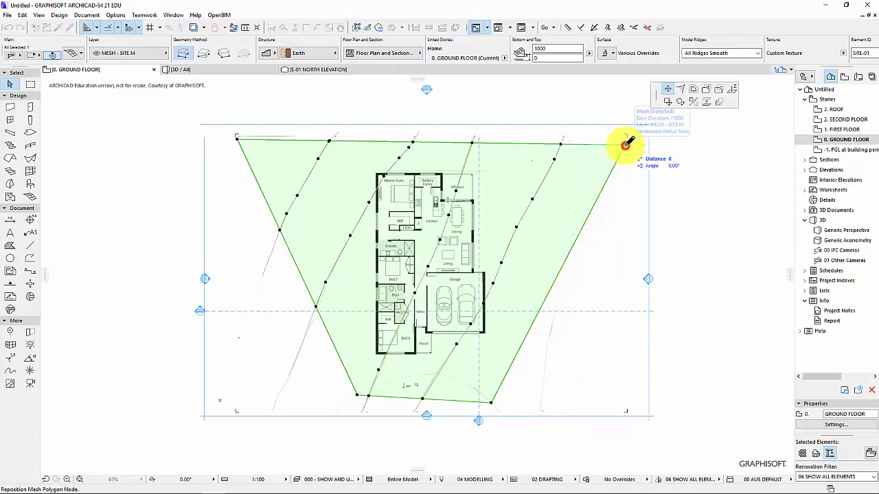
{"action": "left_click", "coordinate": [734, 90]}
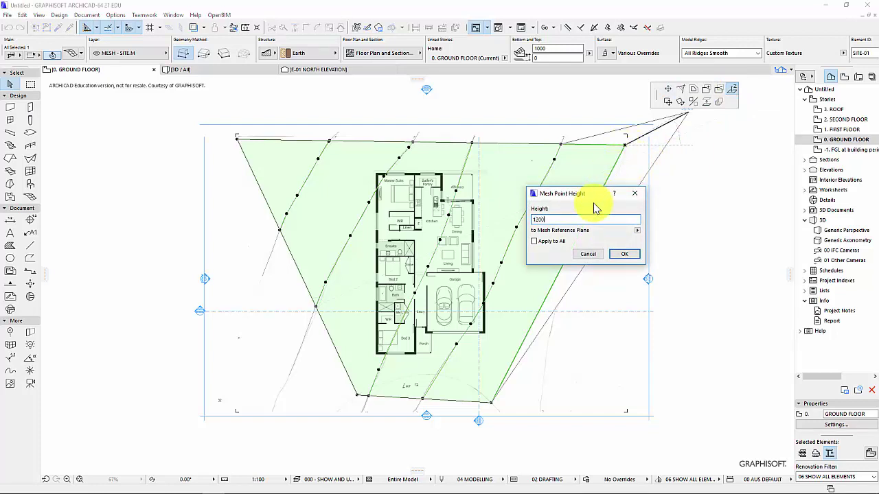
{"action": "left_click", "coordinate": [626, 254]}
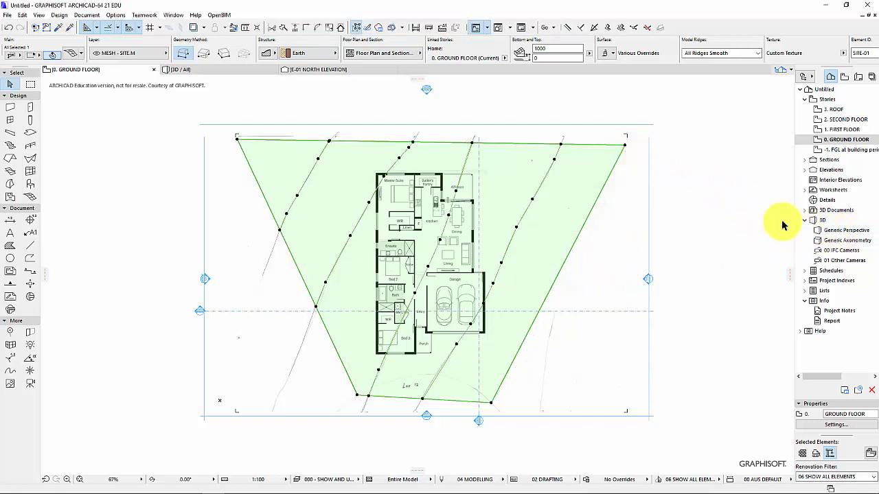
{"action": "double_click", "coordinate": [852, 231]}
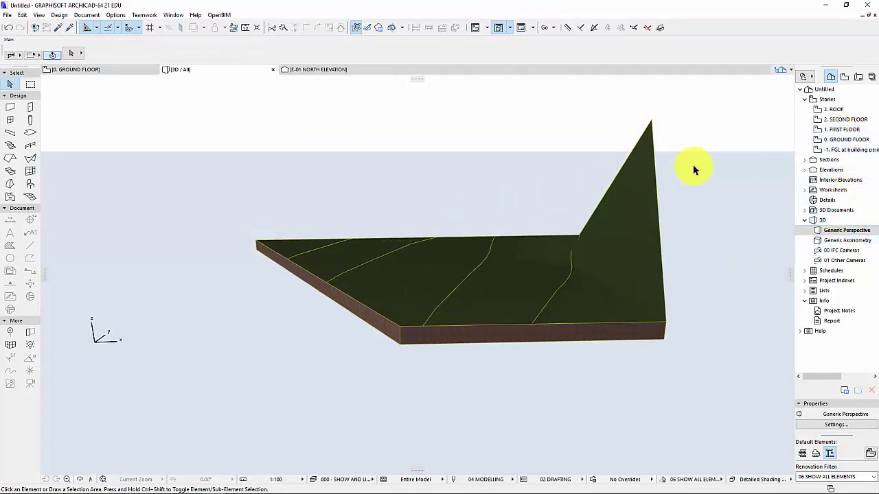
{"action": "double_click", "coordinate": [839, 141]}
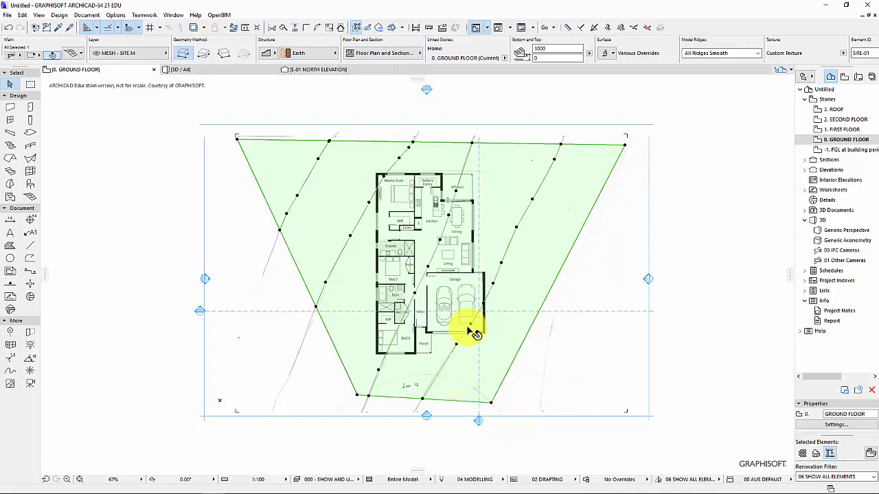
Set every point on the rightmost contour ridge to 10000, then check the slope in 3D.
{"action": "left_click", "coordinate": [535, 203]}
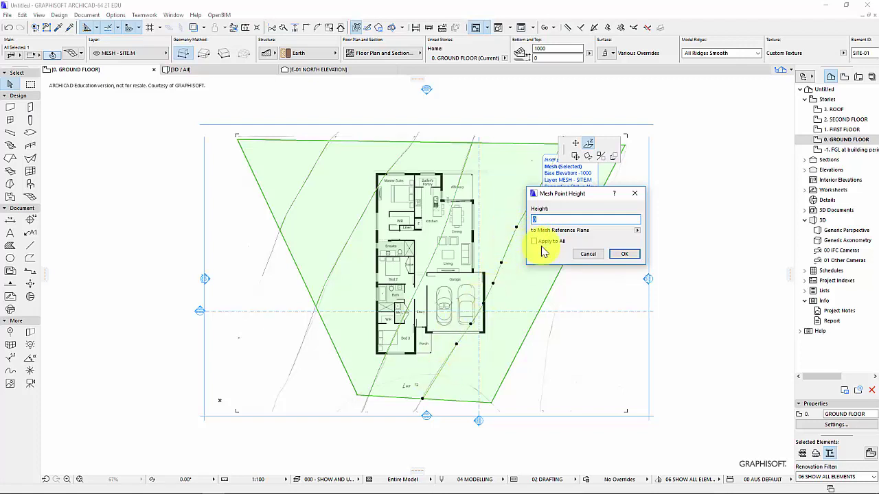
{"action": "left_click", "coordinate": [542, 244]}
{"action": "double_click", "coordinate": [557, 220]}
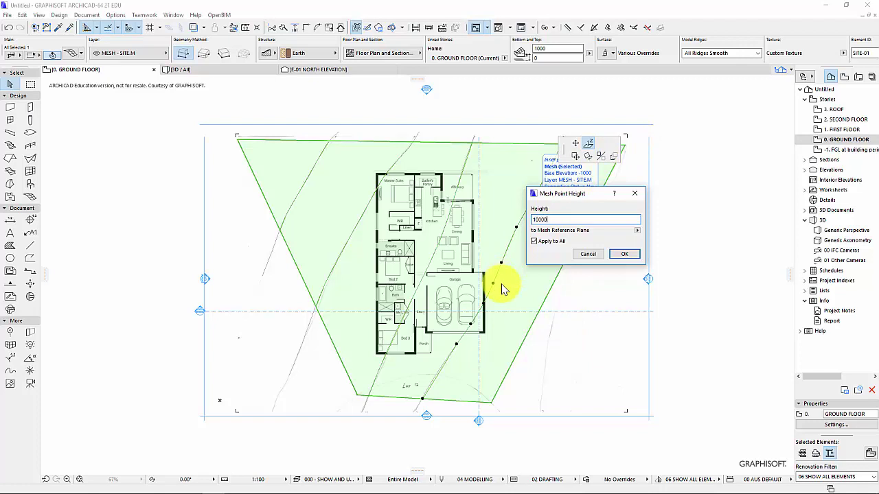
{"action": "key", "text": "Return"}
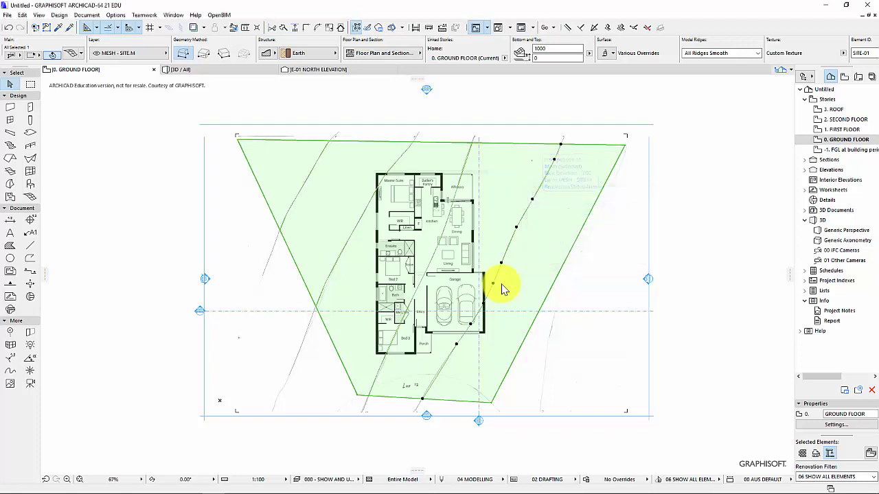
{"action": "double_click", "coordinate": [845, 236]}
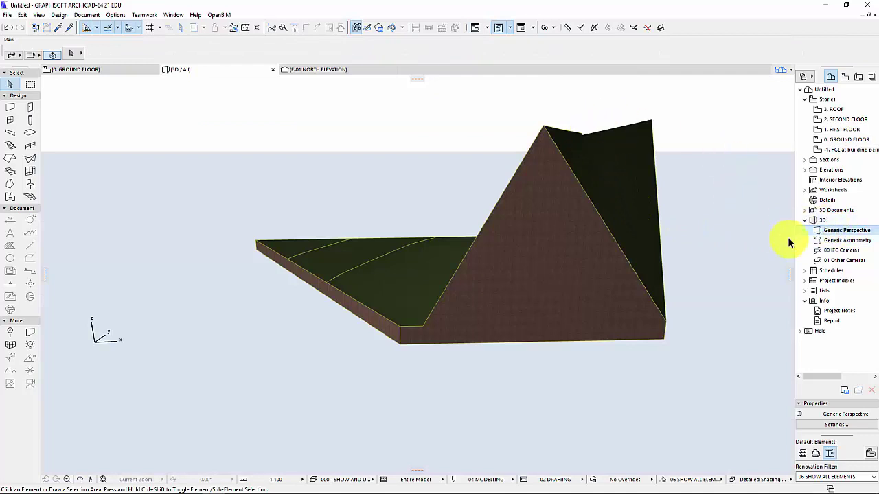
{"action": "double_click", "coordinate": [843, 139]}
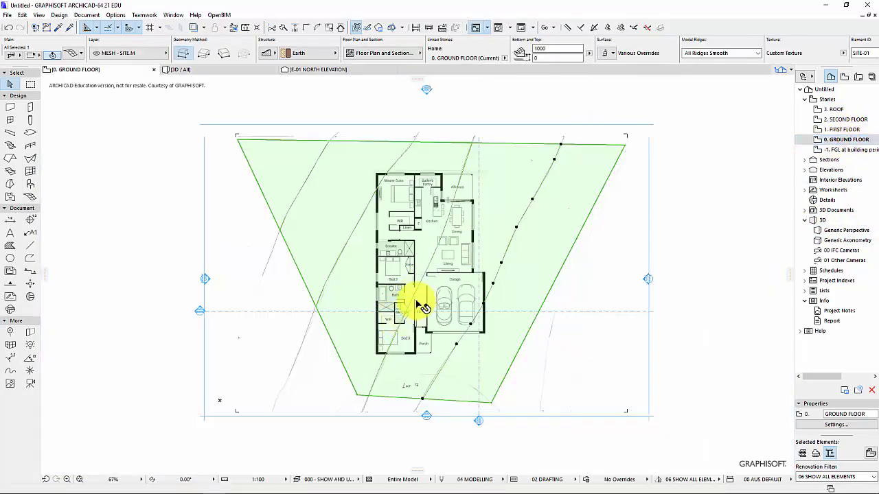
Trace a new mesh ridge along the middle contour line at height 8000.
{"action": "left_click", "coordinate": [466, 141]}
{"action": "double_click", "coordinate": [458, 195]}
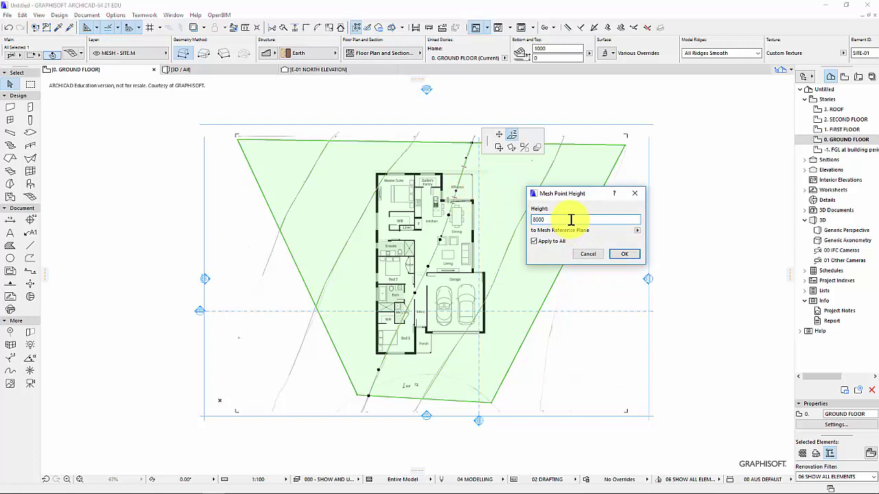
{"action": "type", "text": "8000"}
{"action": "key", "text": "Return"}
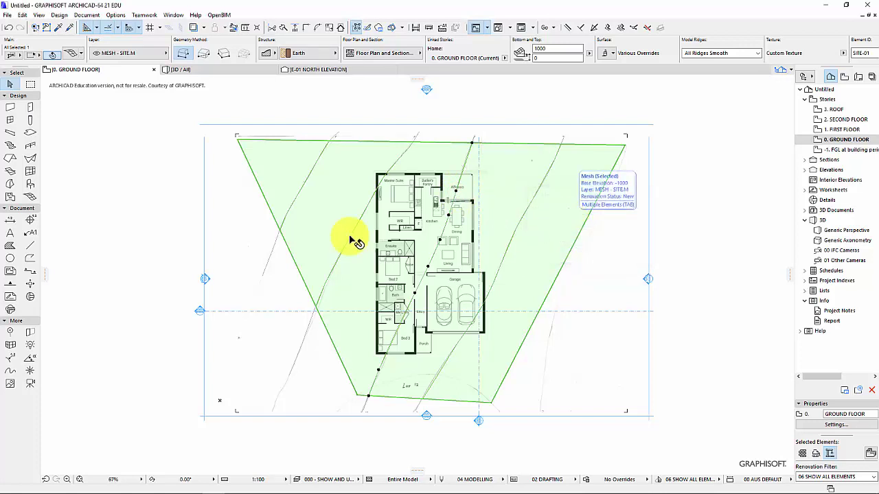
Select and release the left contour splines unchanged, leaving the site mesh selected.
{"action": "left_click", "coordinate": [346, 237]}
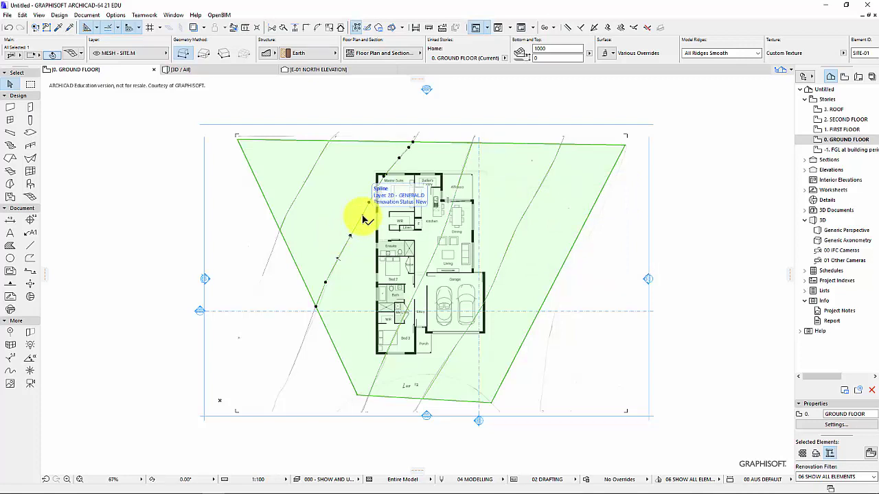
{"action": "left_click", "coordinate": [364, 219]}
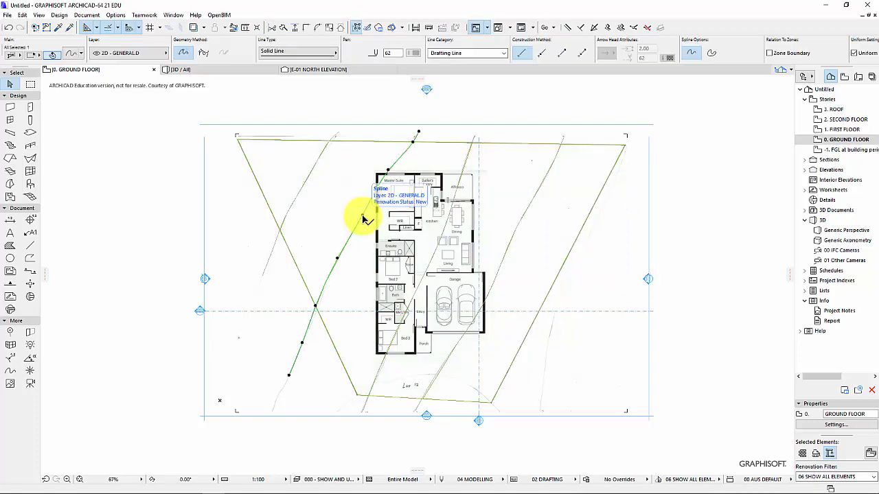
{"action": "left_click", "coordinate": [363, 216]}
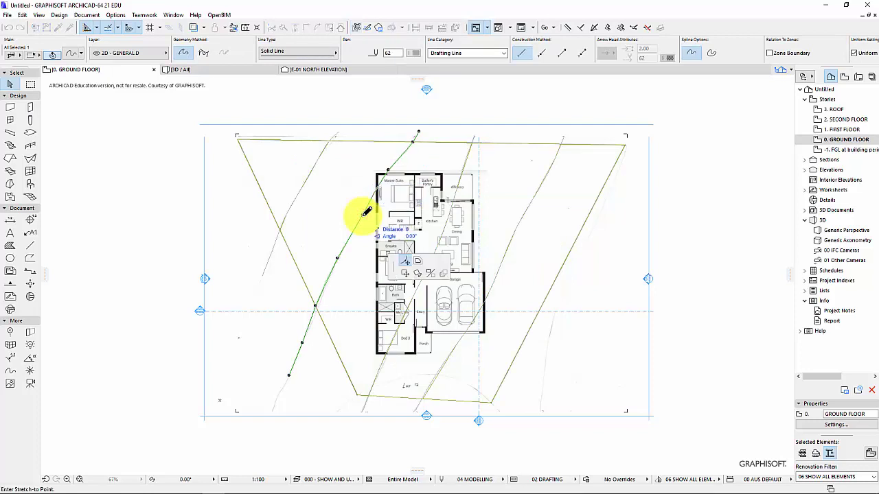
{"action": "key", "text": "Escape"}
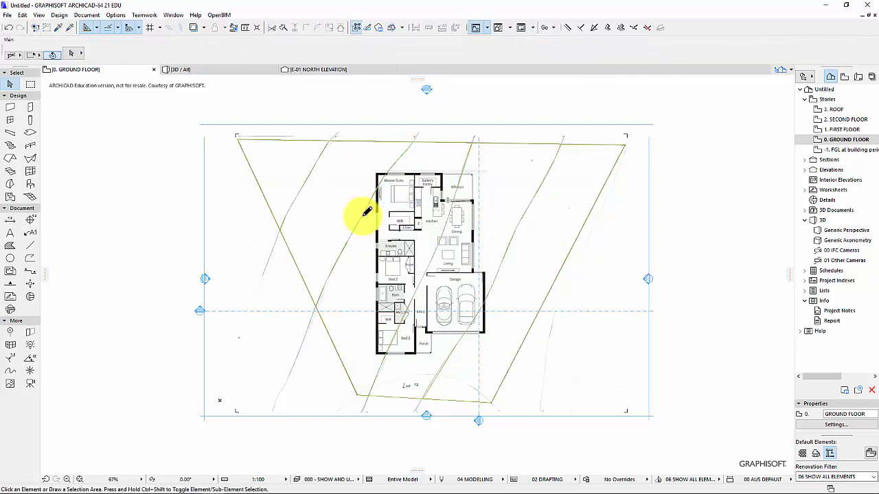
{"action": "left_click", "coordinate": [315, 172]}
{"action": "left_click", "coordinate": [316, 161]}
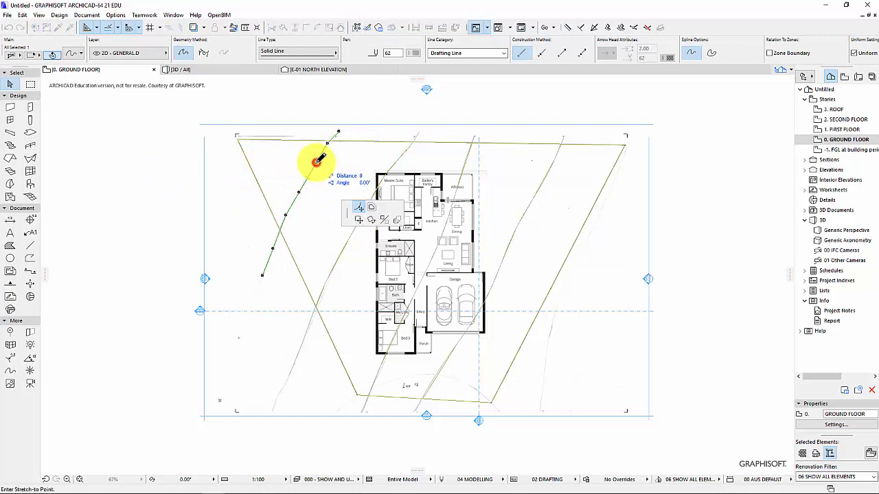
{"action": "key", "text": "Escape"}
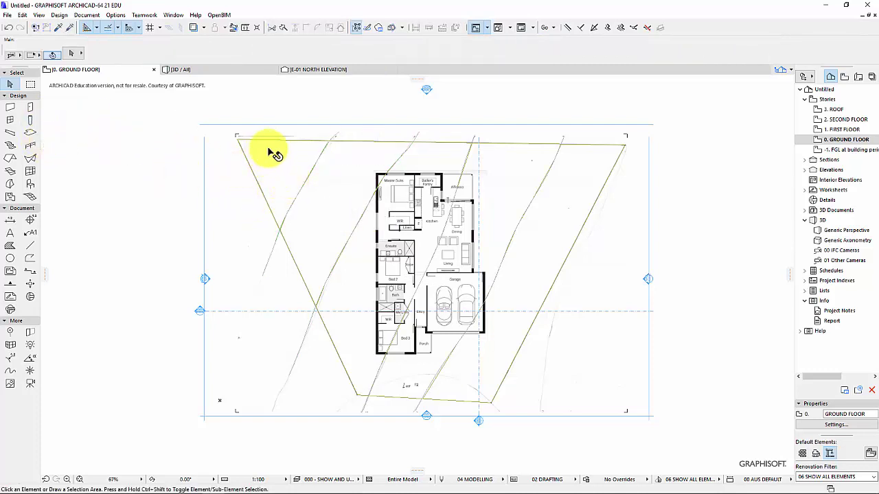
{"action": "left_click", "coordinate": [273, 152]}
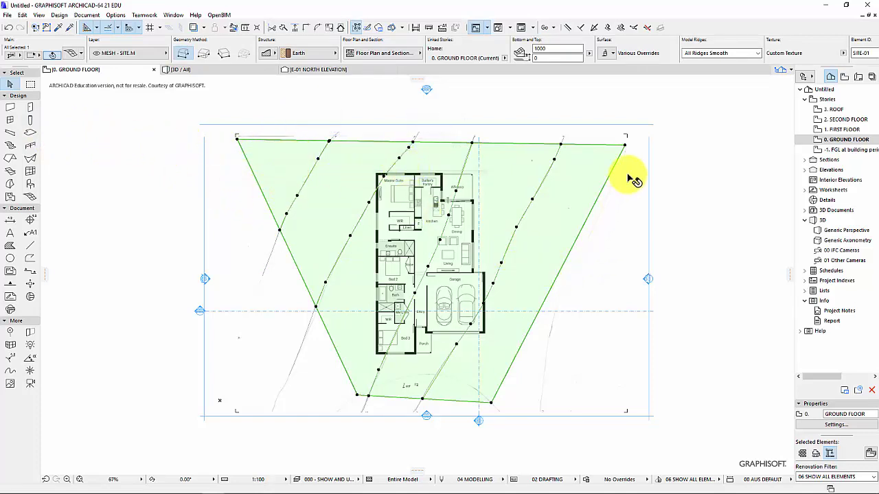
Elevate the second-from-left contour ridge to 6000 and the leftmost ridge to 4000.
{"action": "left_click", "coordinate": [398, 161]}
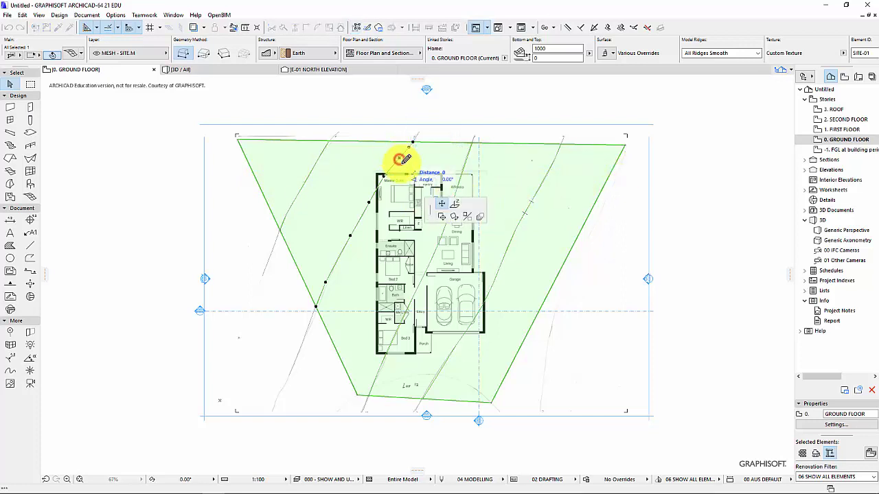
{"action": "left_click", "coordinate": [456, 204]}
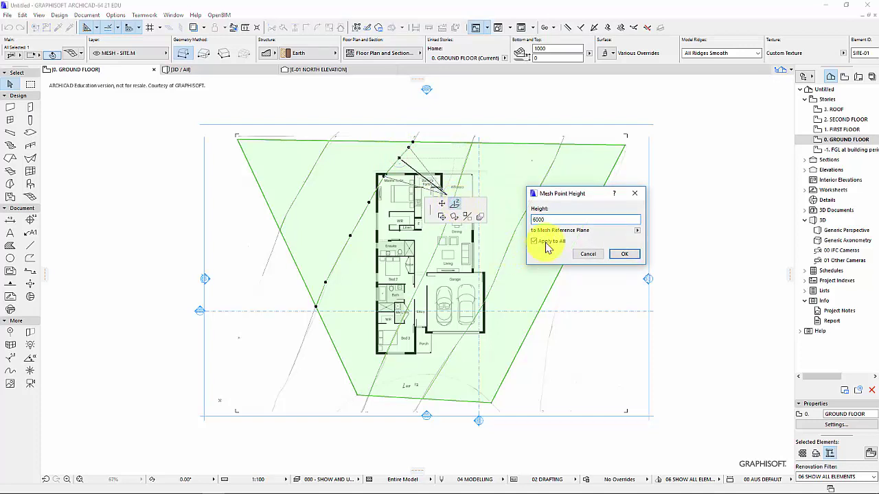
{"action": "left_click", "coordinate": [625, 253]}
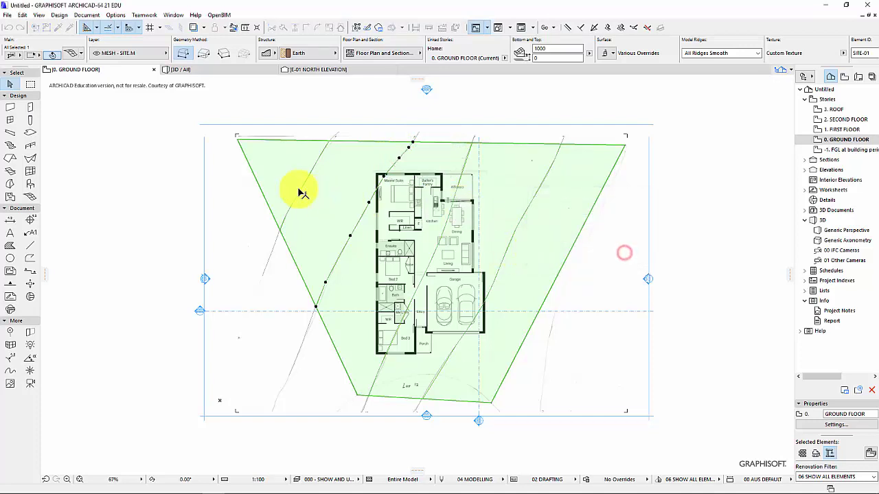
{"action": "left_click", "coordinate": [303, 191]}
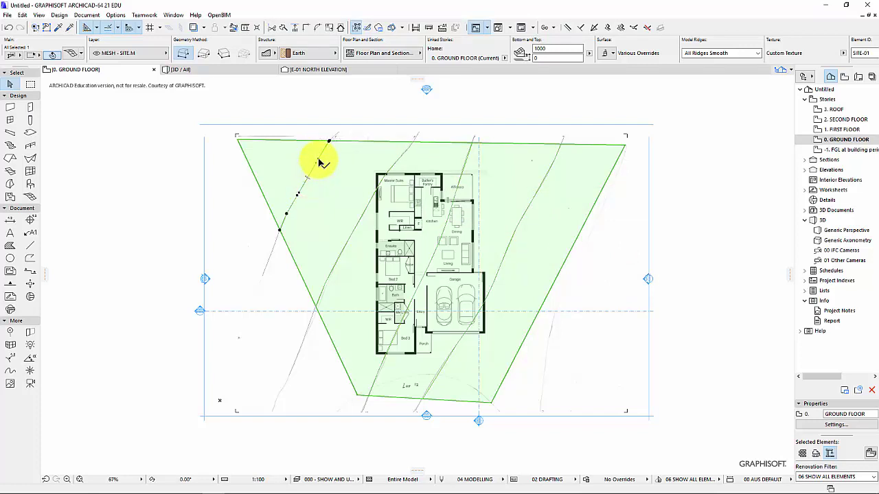
{"action": "left_click", "coordinate": [319, 163]}
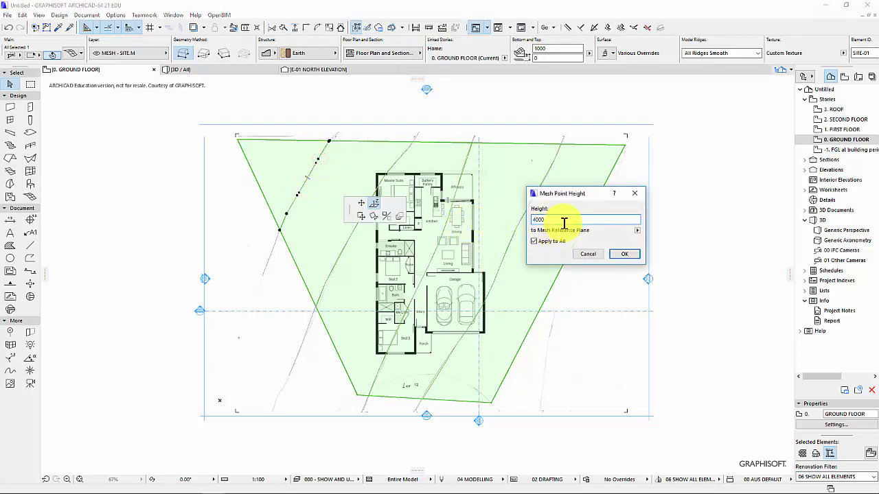
{"action": "left_click", "coordinate": [624, 254]}
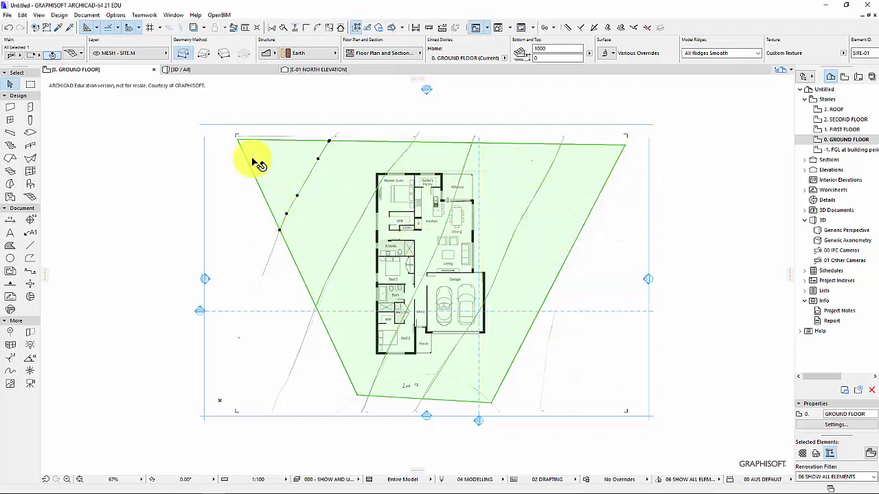
{"action": "left_click", "coordinate": [237, 142]}
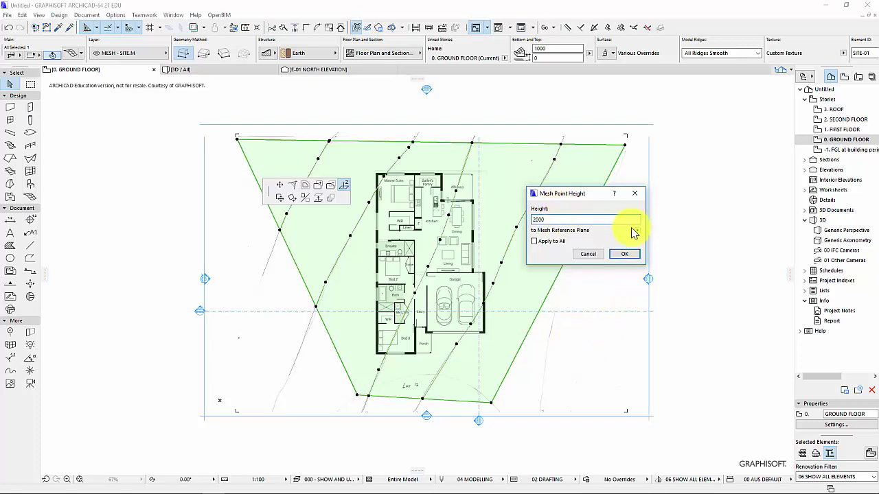
Set the top-left mesh corner to 2000, edit the bottom-left corner, and bottom-right to 11000.
{"action": "left_click", "coordinate": [624, 254]}
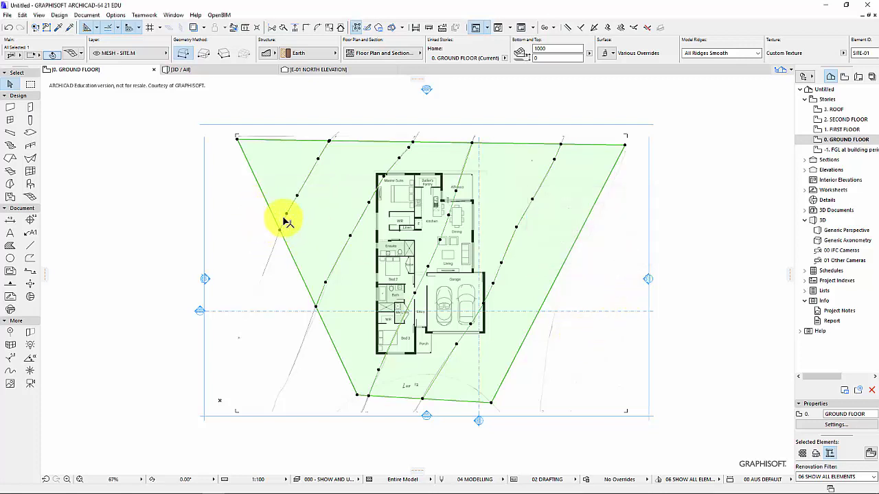
{"action": "left_click", "coordinate": [358, 397]}
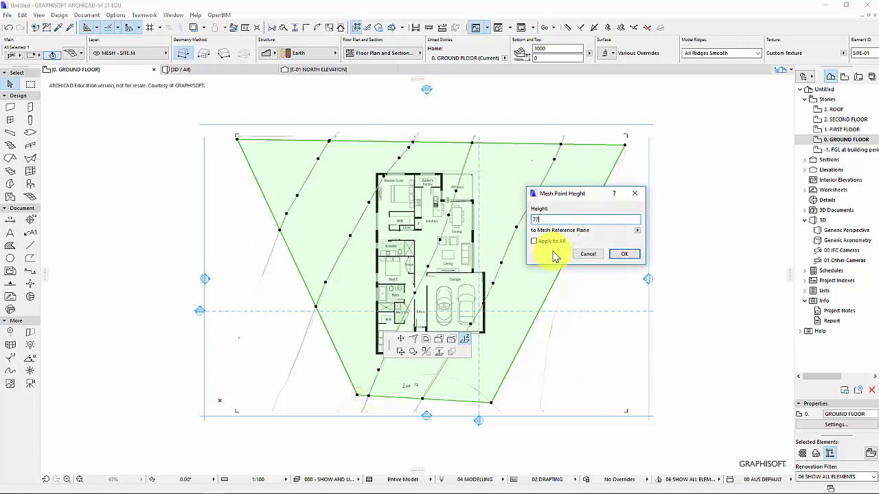
{"action": "key", "text": "Return"}
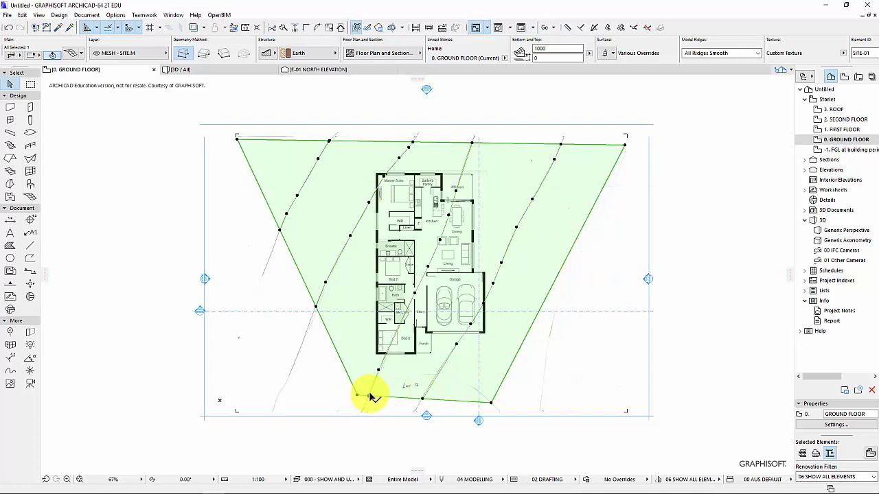
{"action": "left_click", "coordinate": [492, 403]}
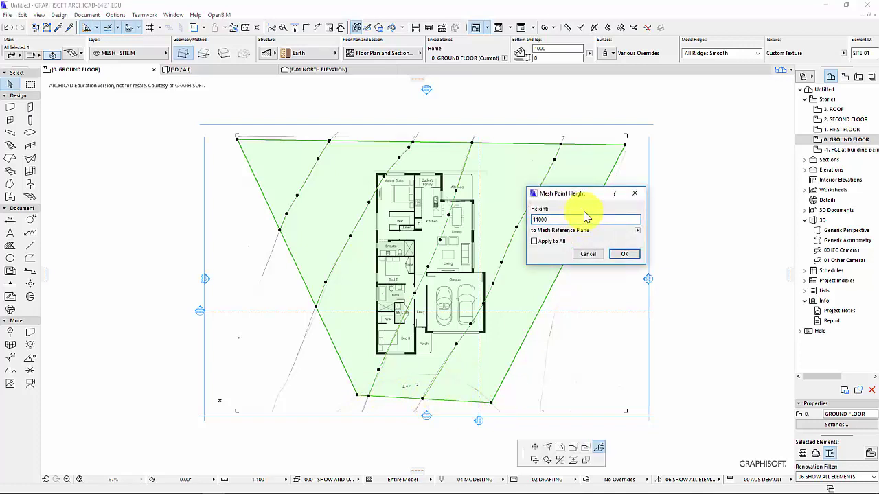
{"action": "left_click", "coordinate": [624, 254]}
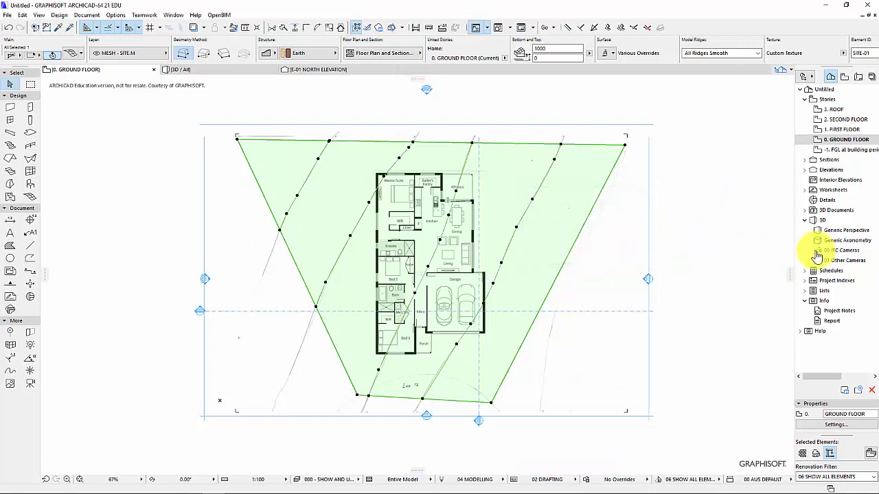
{"action": "double_click", "coordinate": [855, 235]}
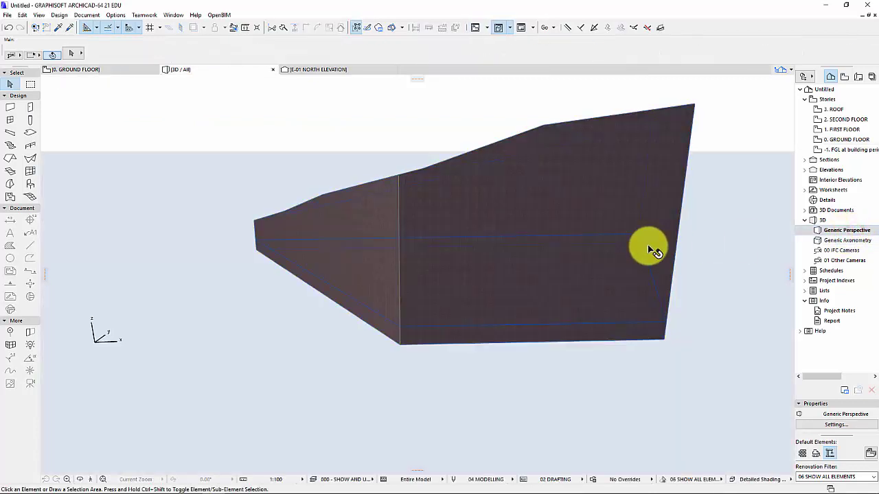
{"action": "middle_click_drag", "start_coordinate": [648, 244], "coordinate": [233, 320], "text": "shift"}
{"action": "middle_click_drag", "start_coordinate": [454, 220], "coordinate": [391, 220], "text": "shift"}
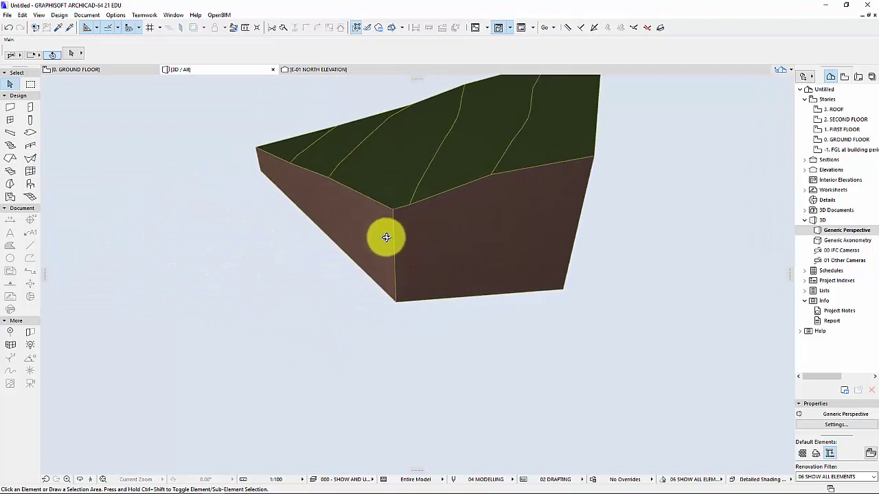
{"action": "left_click_drag", "start_coordinate": [382, 245], "coordinate": [527, 231]}
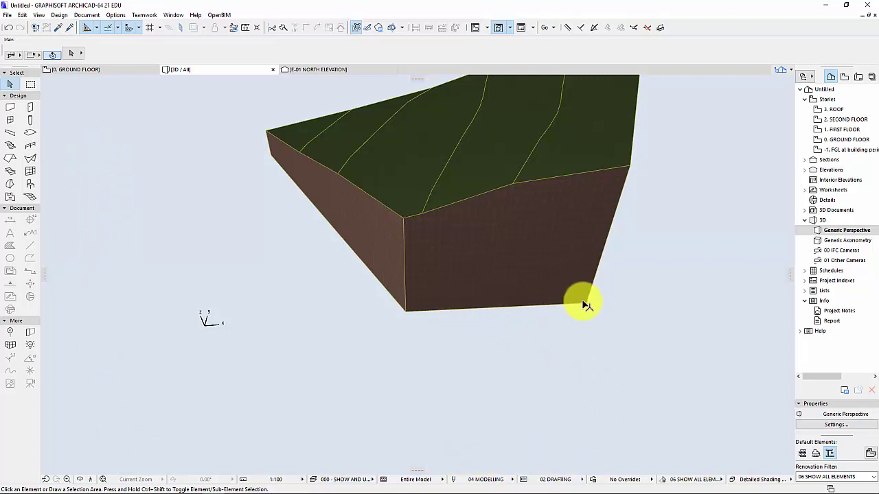
{"action": "middle_click_drag", "start_coordinate": [573, 275], "coordinate": [526, 314]}
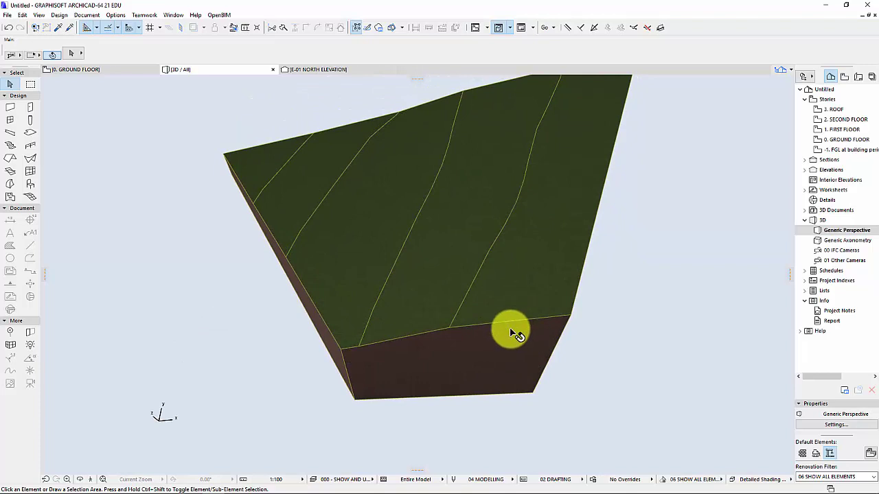
{"action": "double_click", "coordinate": [847, 141]}
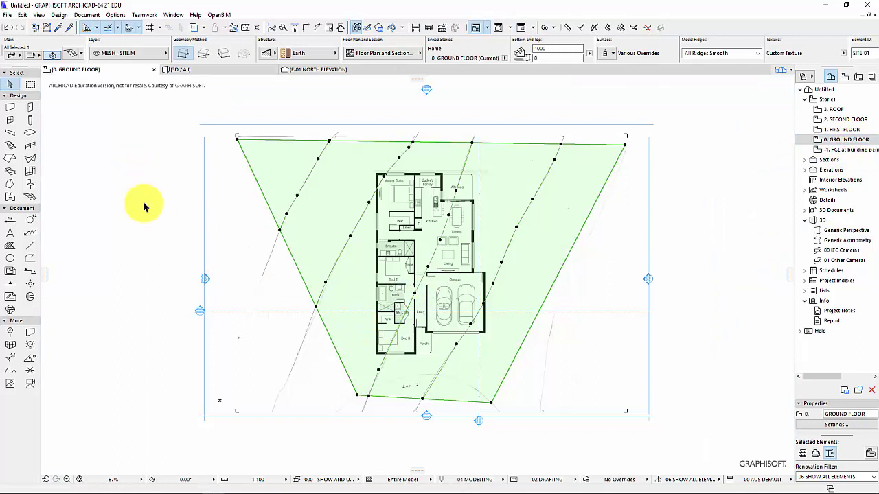
Start a house slab at the Master Suite corner, tracing the bottom wall, porch and garage corners.
{"action": "left_click", "coordinate": [175, 229]}
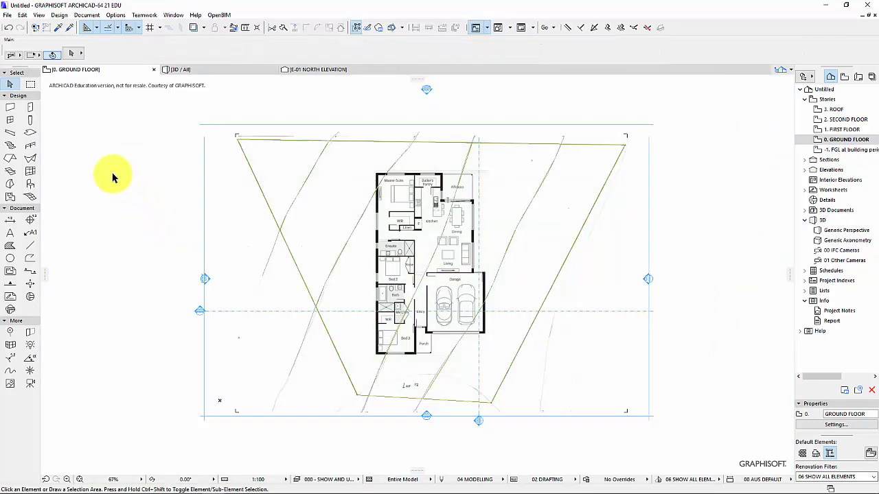
{"action": "left_click", "coordinate": [31, 135]}
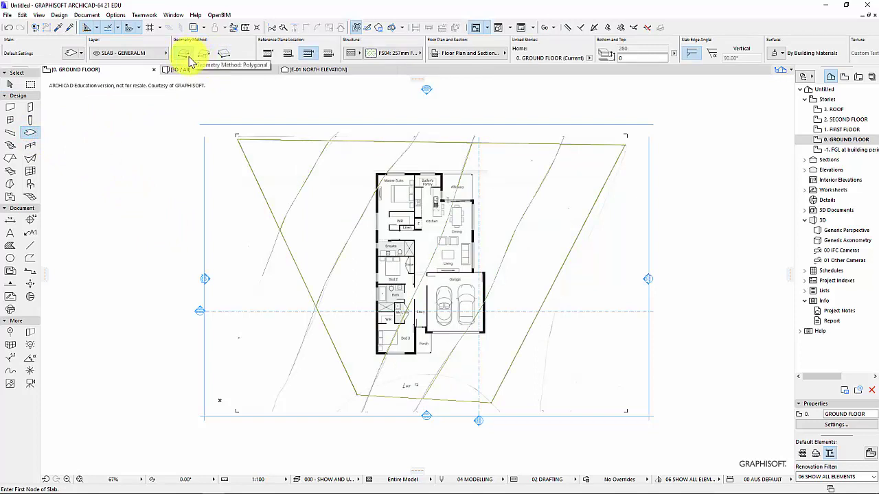
{"action": "scroll", "coordinate": [376, 173], "scroll_direction": "up", "scroll_amount": 4}
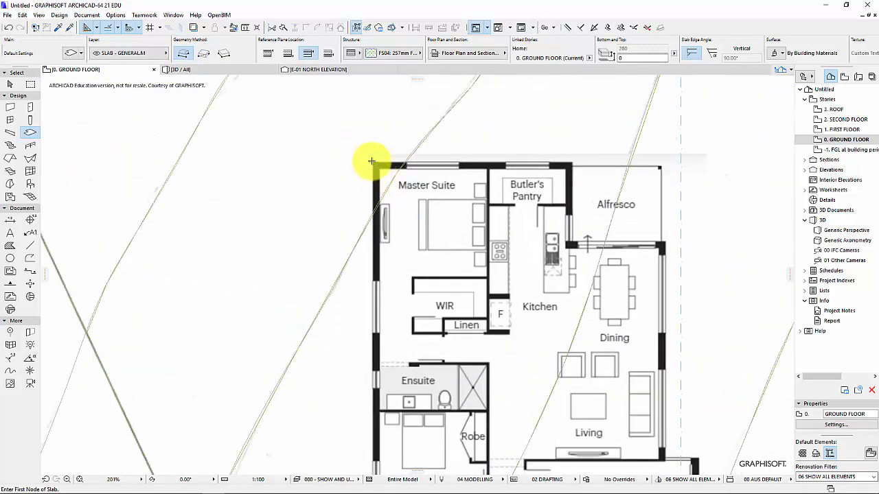
{"action": "left_click", "coordinate": [372, 162]}
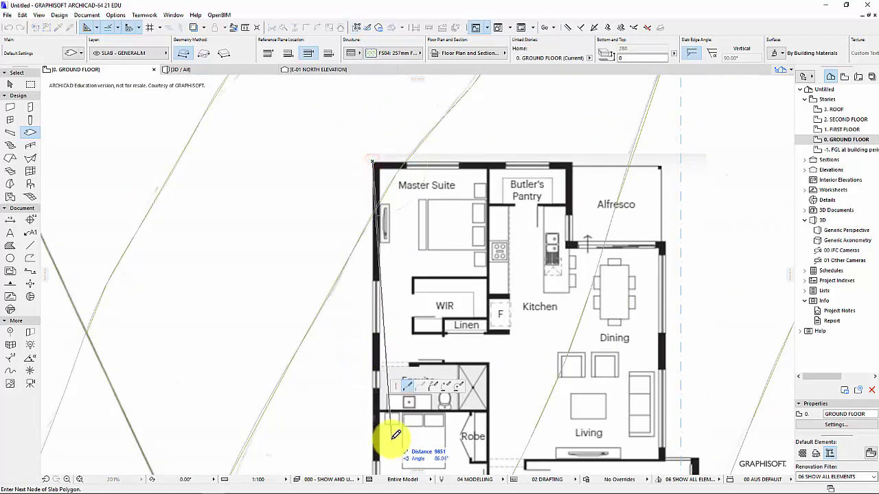
{"action": "scroll", "coordinate": [376, 169], "scroll_direction": "down", "scroll_amount": 5}
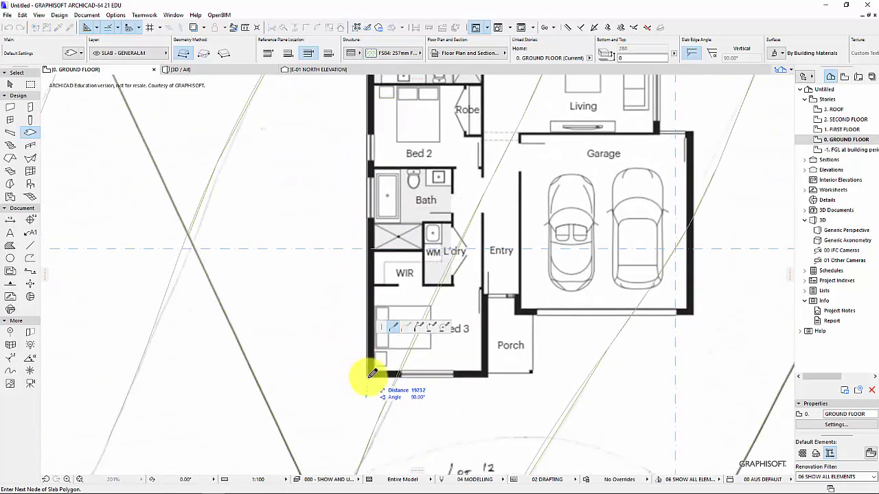
{"action": "left_click", "coordinate": [368, 376]}
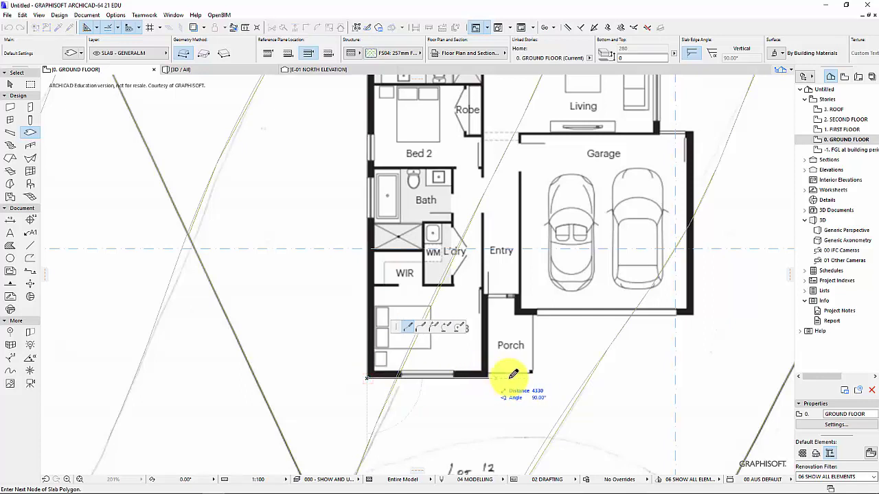
{"action": "left_click", "coordinate": [532, 375]}
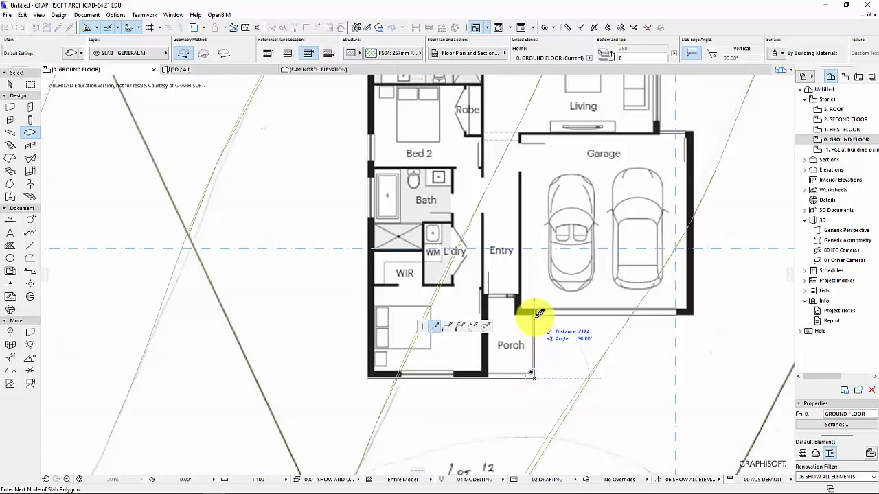
{"action": "left_click", "coordinate": [536, 314]}
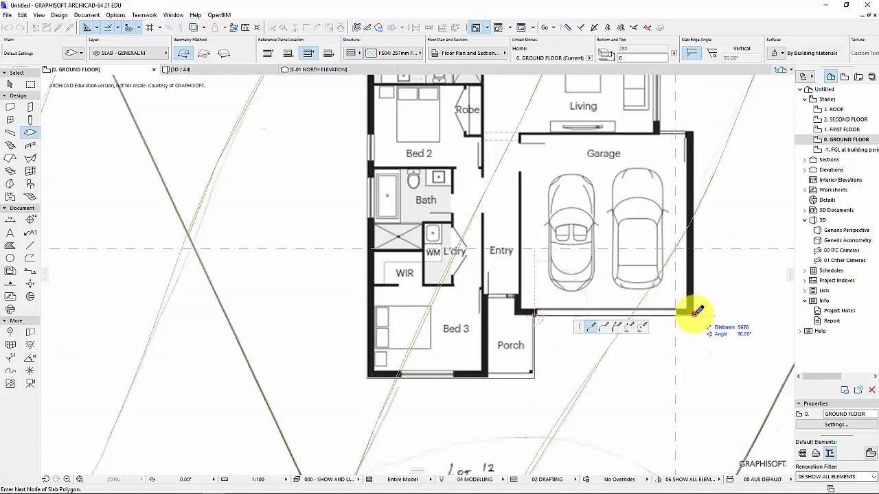
{"action": "left_click", "coordinate": [694, 313]}
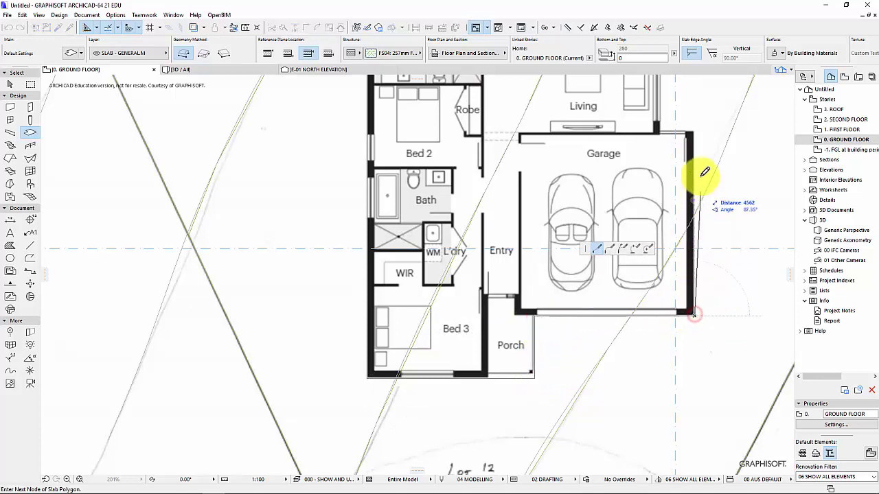
Close the slab outline via the garage top and Alfresco corners and view it in 3D.
{"action": "left_click", "coordinate": [691, 131]}
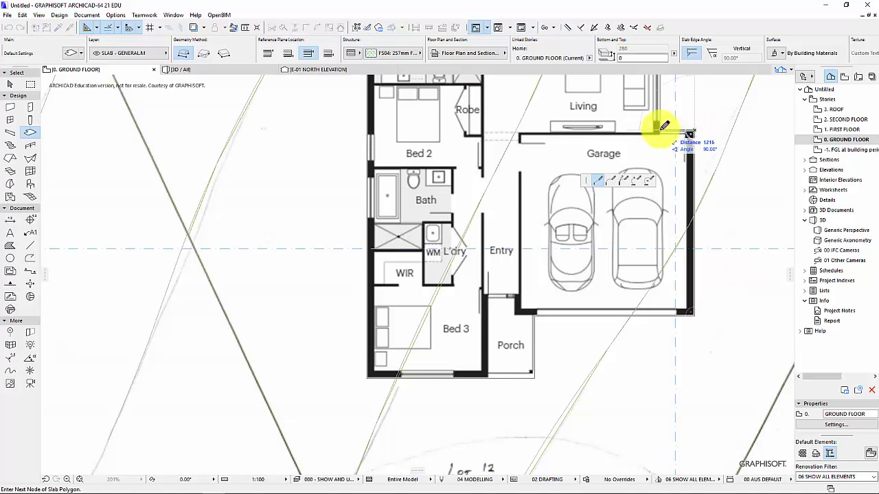
{"action": "left_click", "coordinate": [661, 129]}
{"action": "middle_click_drag", "start_coordinate": [660, 129], "coordinate": [534, 471]}
{"action": "scroll", "coordinate": [543, 289], "scroll_direction": "up", "scroll_amount": 2}
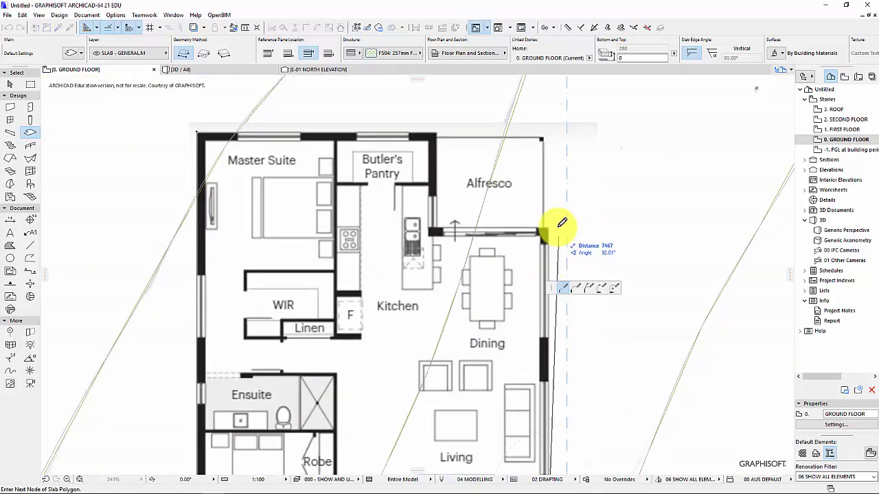
{"action": "left_click", "coordinate": [549, 131]}
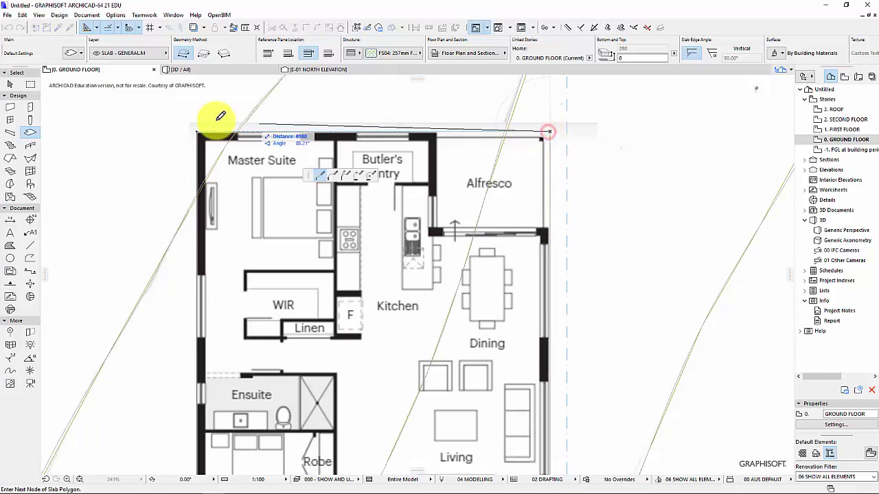
{"action": "double_click", "coordinate": [198, 130]}
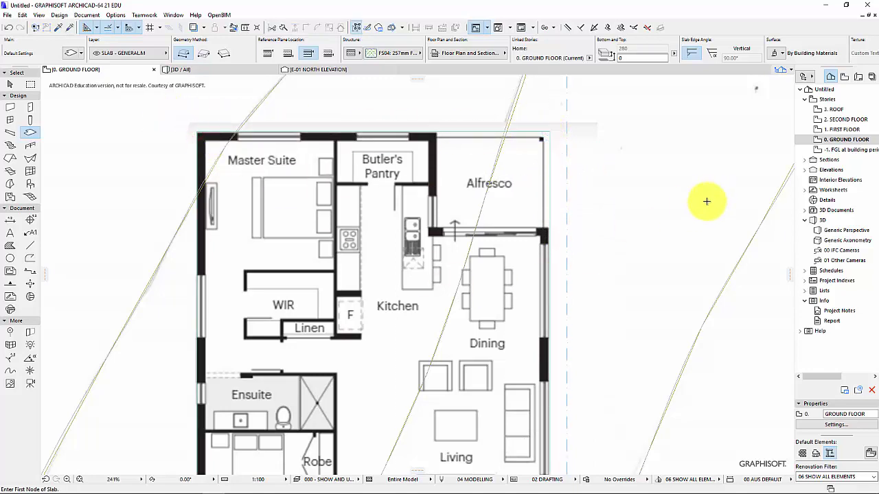
{"action": "scroll", "coordinate": [573, 268], "scroll_direction": "down", "scroll_amount": 4}
{"action": "scroll", "coordinate": [611, 360], "scroll_direction": "down", "scroll_amount": 3, "text": "shift"}
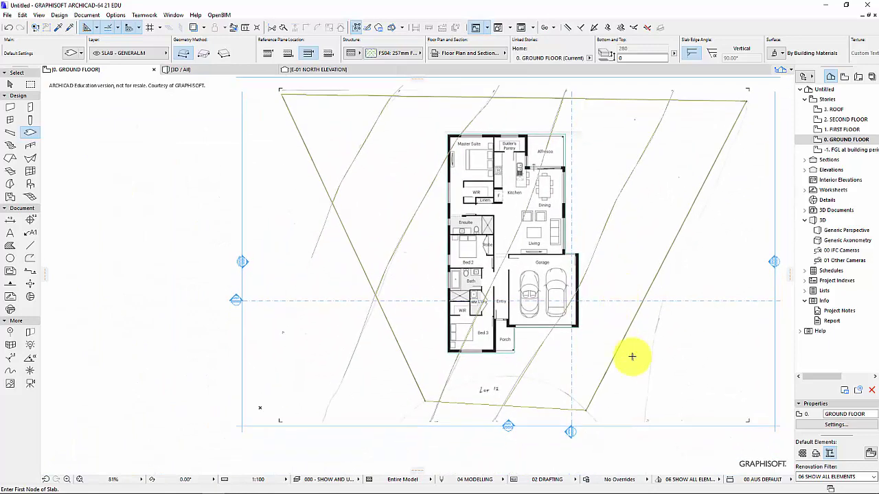
{"action": "double_click", "coordinate": [845, 231]}
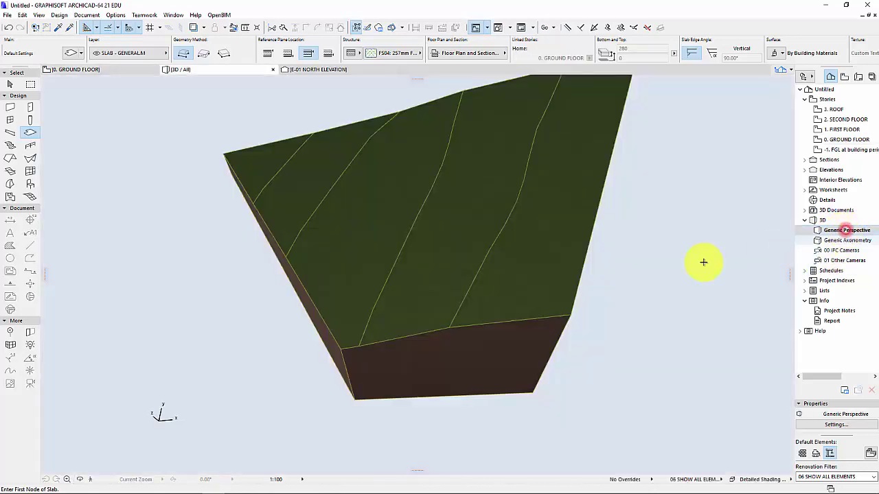
Orbit the 3D view, then select the house slab and site mesh on the ground floor plan.
{"action": "middle_click_drag", "start_coordinate": [274, 347], "coordinate": [476, 320], "text": "shift"}
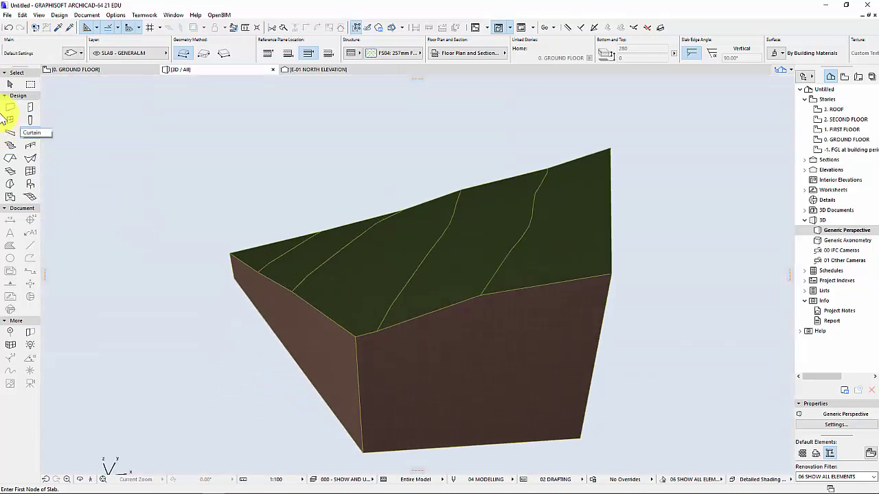
{"action": "left_click", "coordinate": [11, 84]}
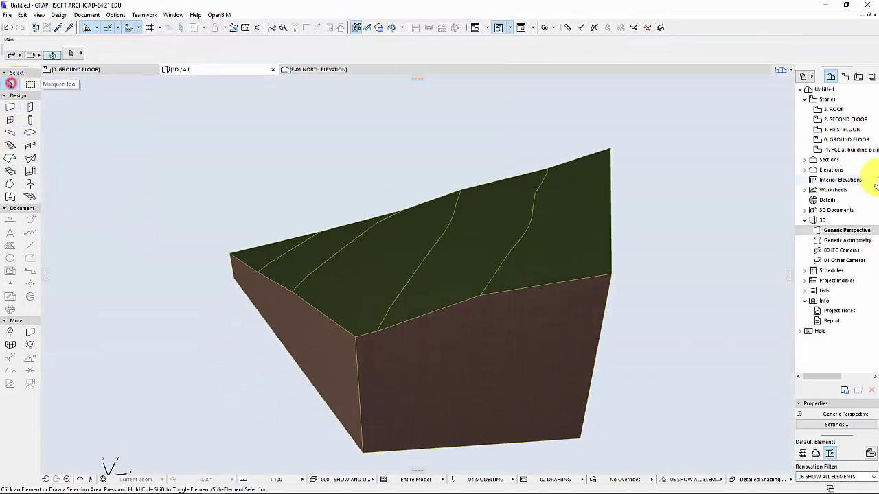
{"action": "double_click", "coordinate": [848, 139]}
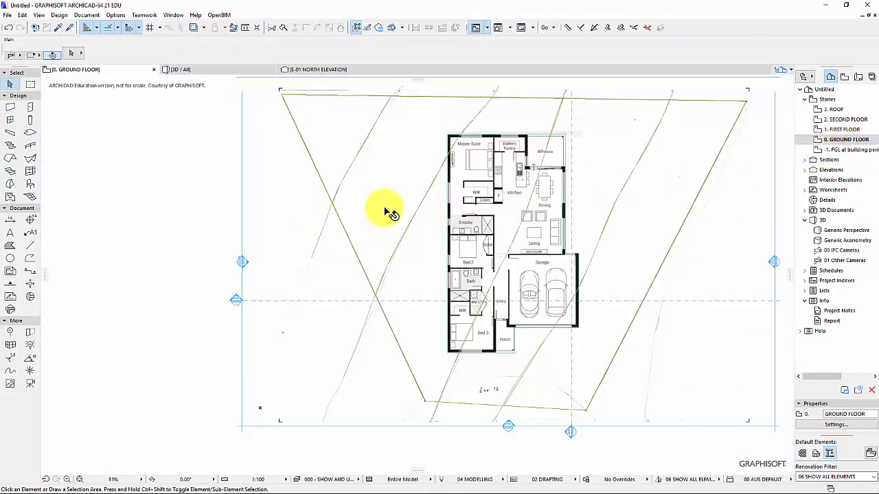
{"action": "left_click", "coordinate": [387, 159]}
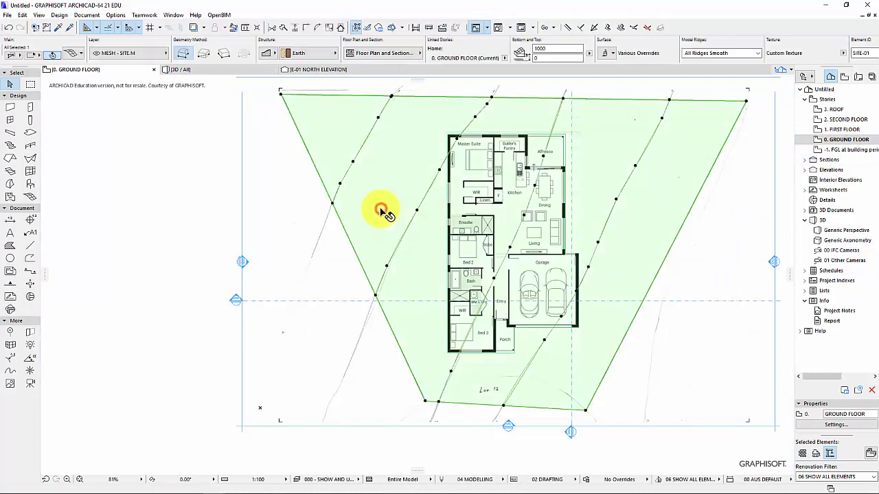
{"action": "left_click", "coordinate": [479, 230]}
{"action": "key", "text": "Escape"}
{"action": "key", "text": "Escape"}
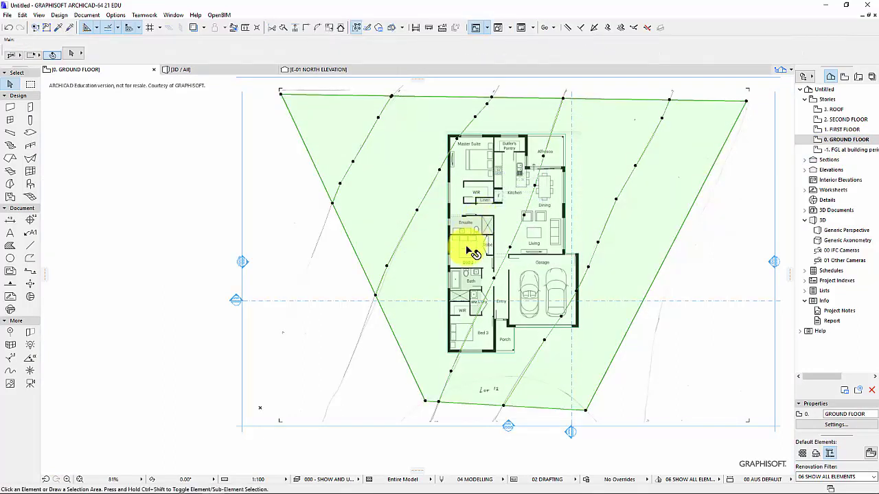
{"action": "left_click", "coordinate": [499, 234]}
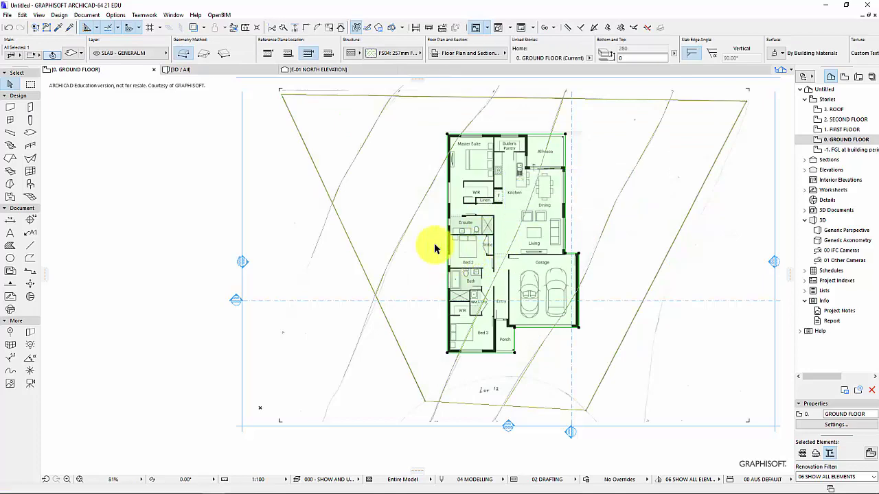
{"action": "left_click", "coordinate": [363, 236], "text": "shift"}
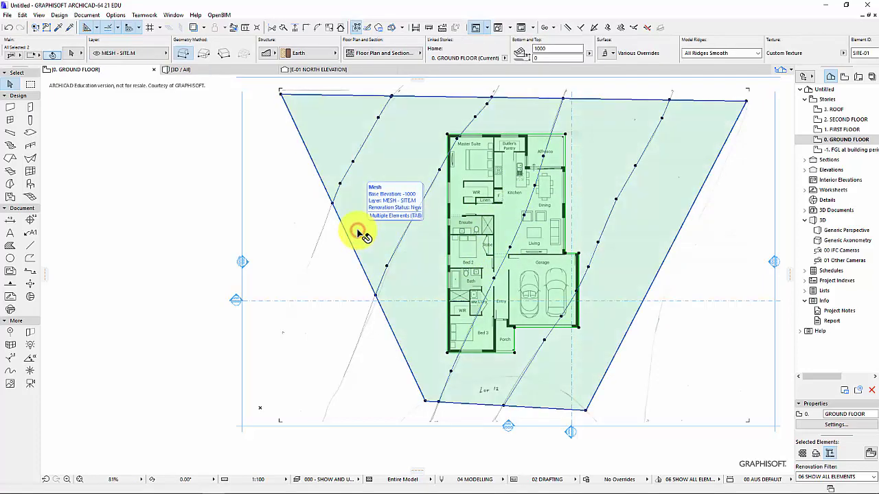
Cut a hole in the site mesh along the house slab outline.
{"action": "left_click", "coordinate": [29, 197]}
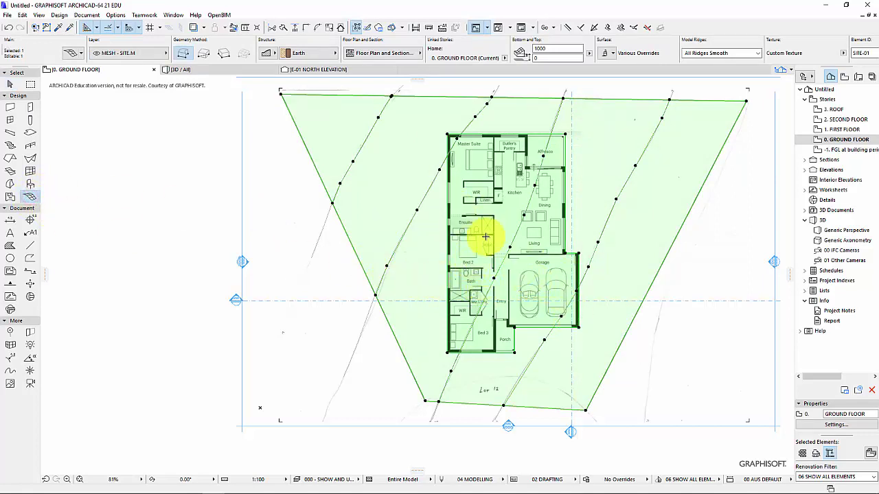
{"action": "left_click", "coordinate": [519, 281]}
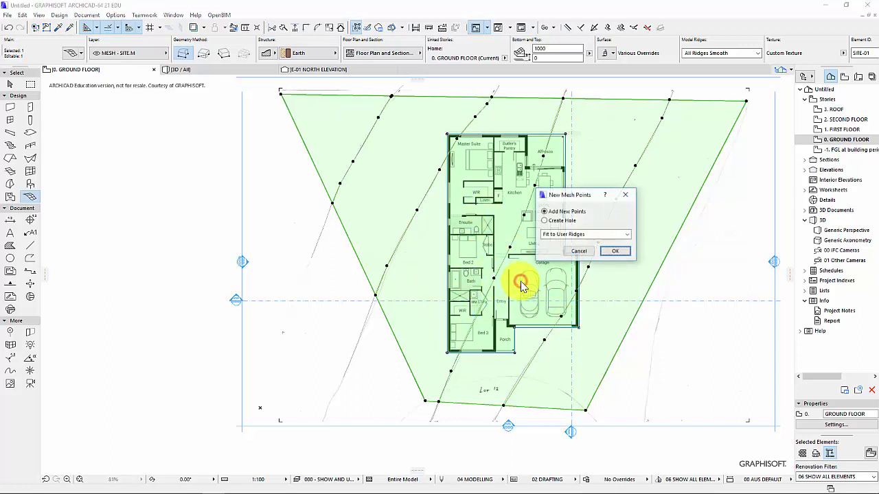
{"action": "left_click", "coordinate": [546, 221]}
{"action": "left_click", "coordinate": [617, 252]}
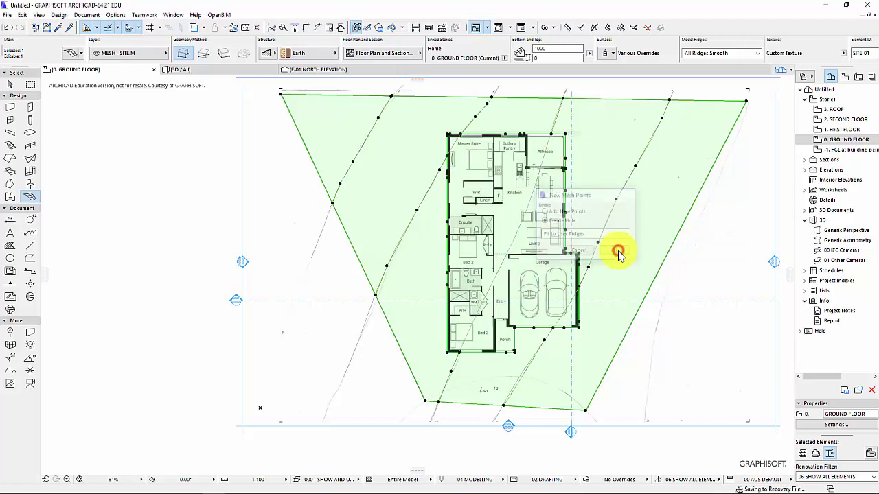
In the 3D perspective, raise the house slab's top to 5800 so it fills the terrain pit.
{"action": "left_click", "coordinate": [848, 232]}
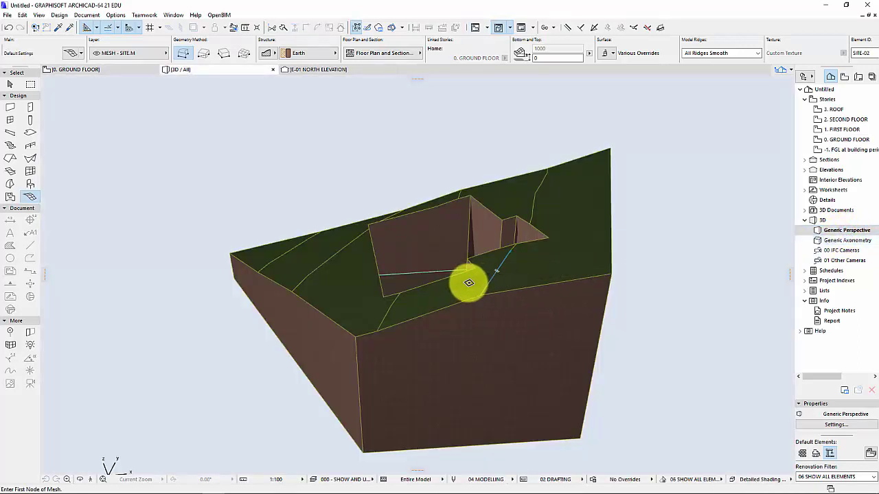
{"action": "middle_click_drag", "start_coordinate": [469, 282], "coordinate": [457, 333], "text": "shift"}
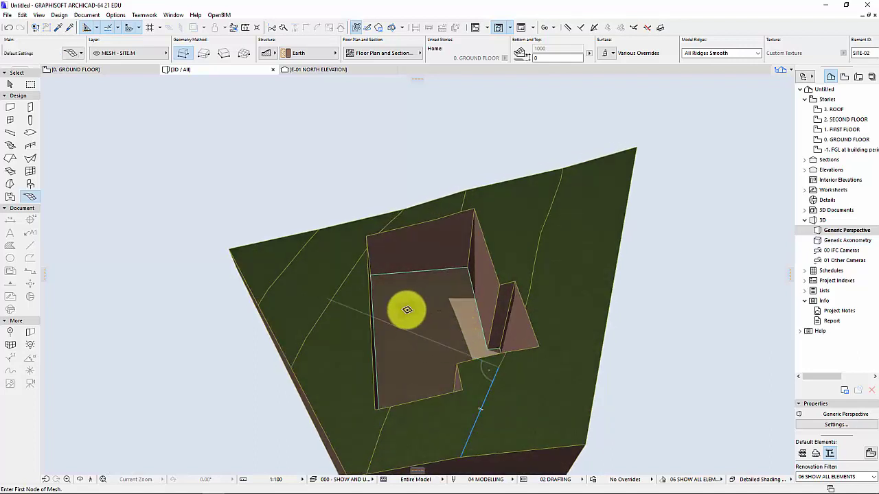
{"action": "left_click", "coordinate": [9, 84]}
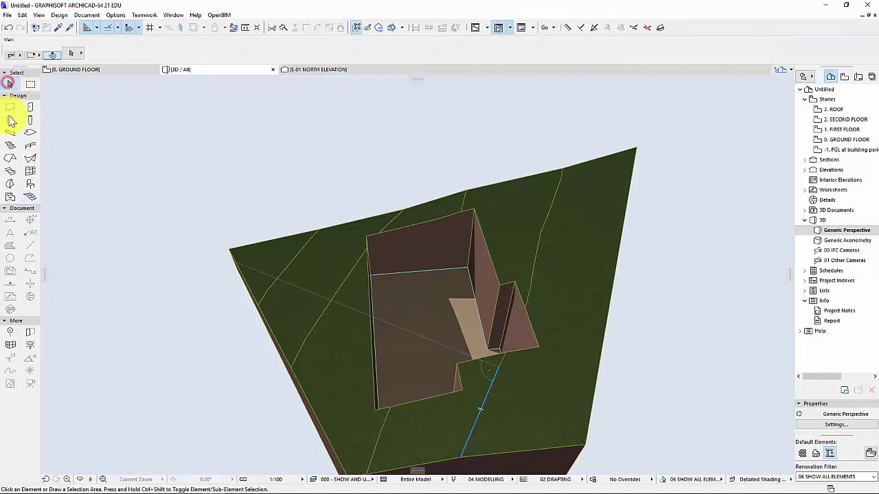
{"action": "left_click", "coordinate": [436, 313]}
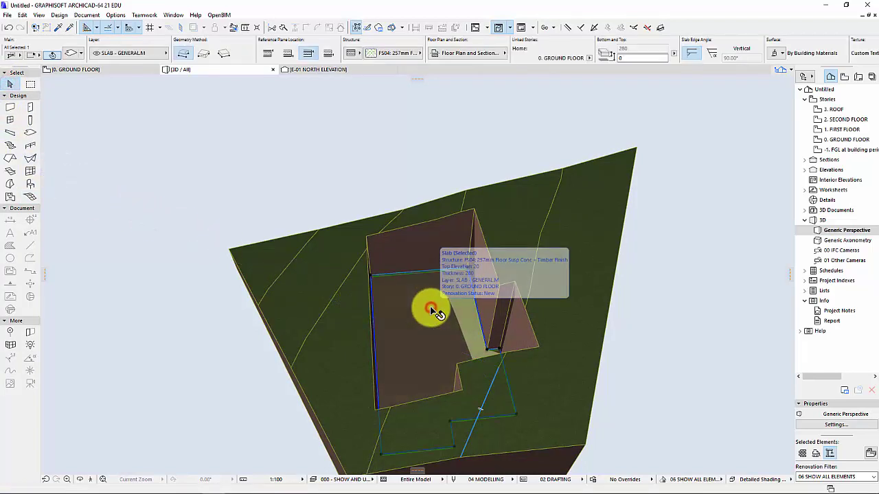
{"action": "left_click", "coordinate": [633, 58]}
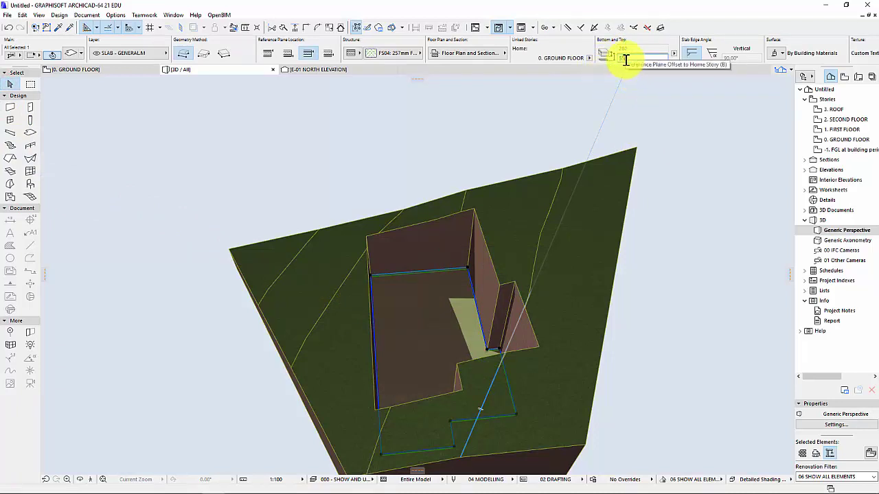
{"action": "key", "text": "Return"}
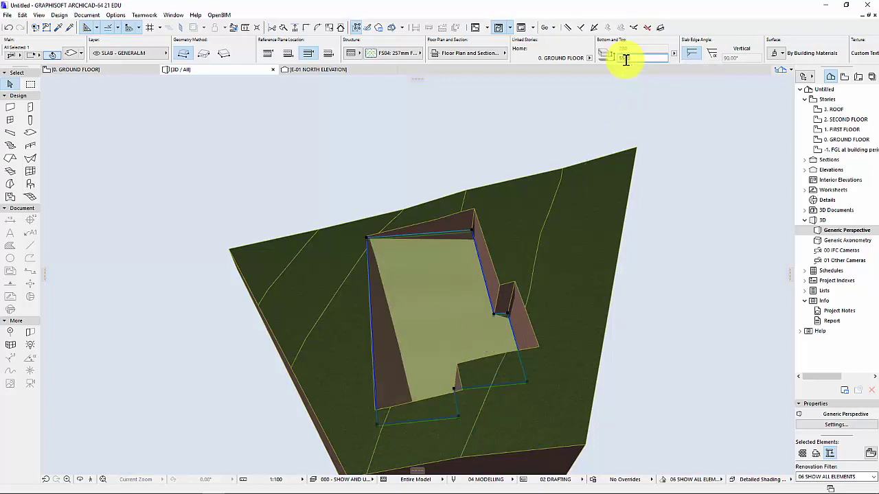
{"action": "middle_click_drag", "start_coordinate": [549, 171], "coordinate": [587, 88], "text": "shift"}
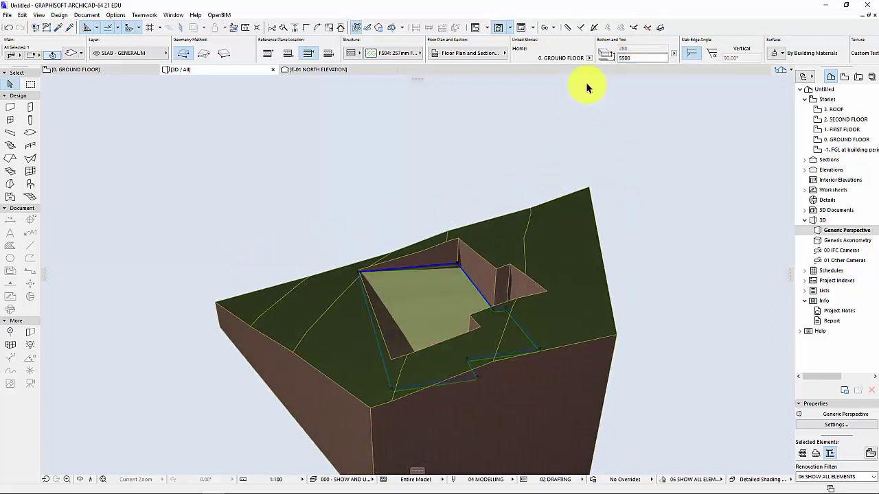
{"action": "double_click", "coordinate": [642, 57]}
{"action": "key", "text": "Return"}
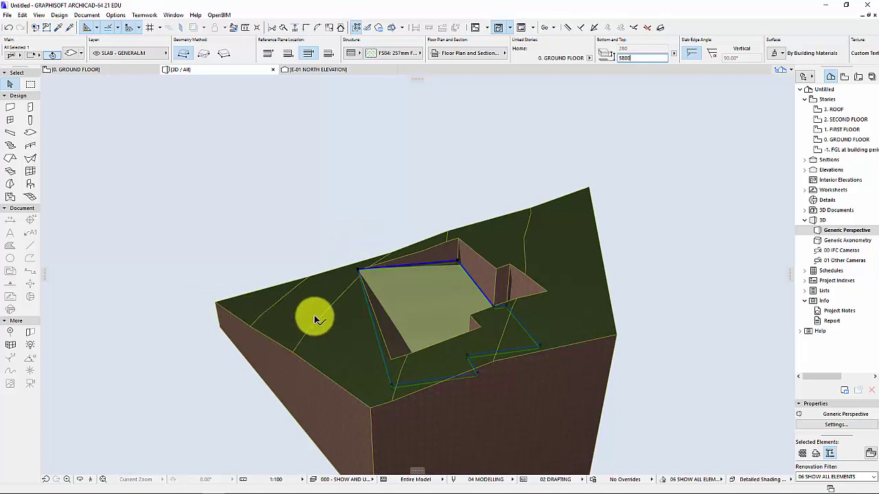
{"action": "middle_click_drag", "start_coordinate": [337, 306], "coordinate": [316, 349], "text": "shift"}
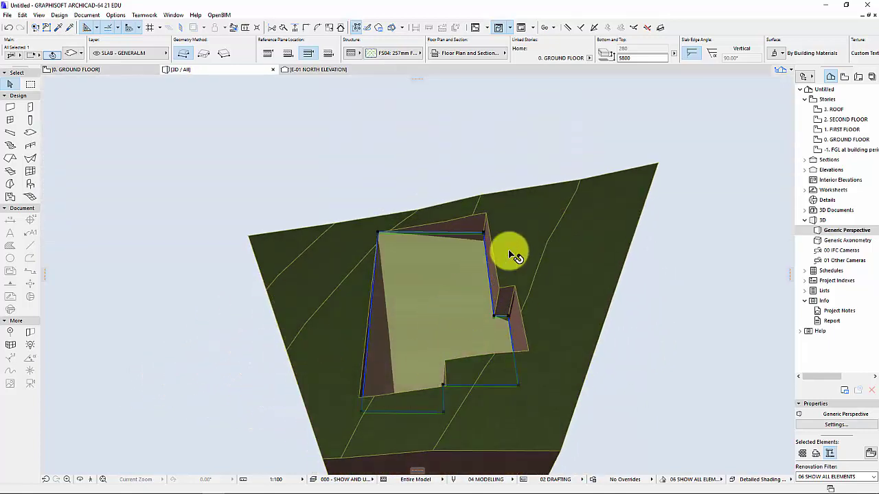
Trace a four-corner driveway slab from the garage front down to the front lot edge.
{"action": "double_click", "coordinate": [848, 140]}
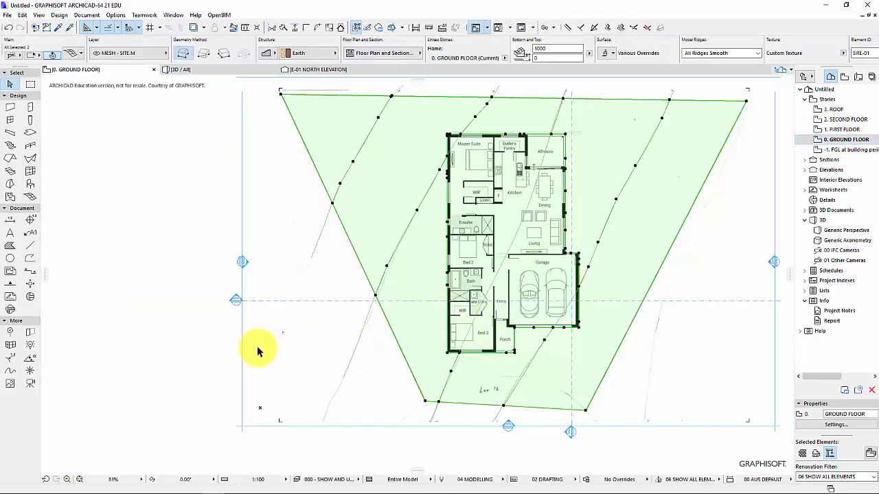
{"action": "left_click", "coordinate": [158, 350]}
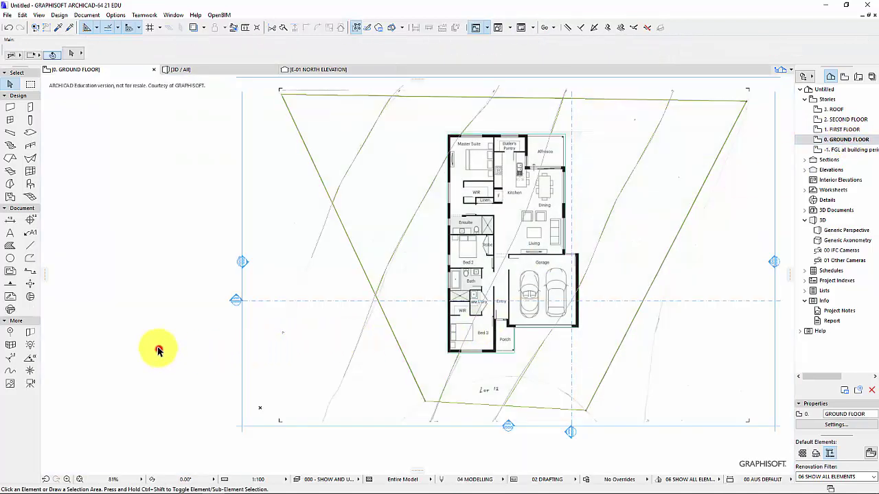
{"action": "left_click", "coordinate": [29, 134]}
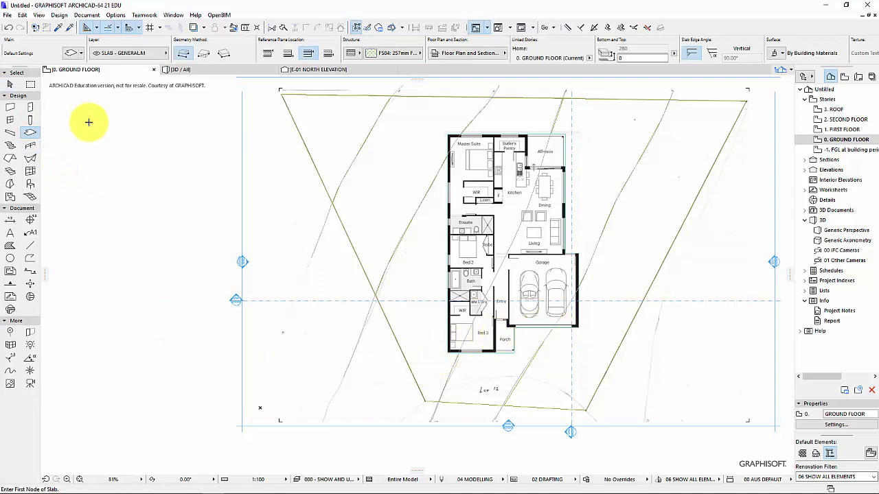
{"action": "left_click", "coordinate": [571, 328]}
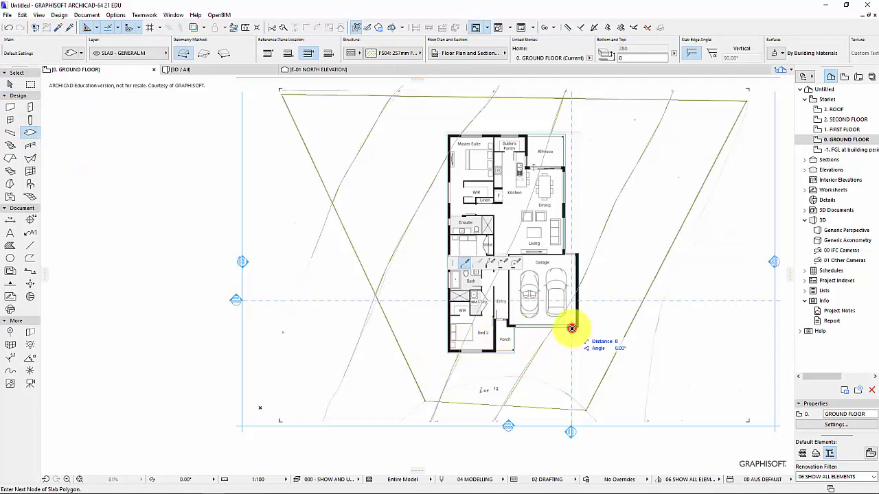
{"action": "left_click", "coordinate": [571, 420]}
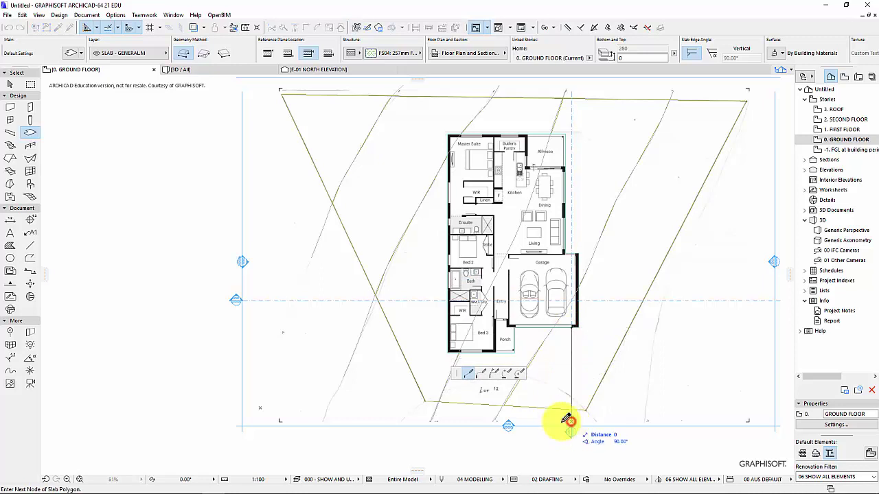
{"action": "left_click", "coordinate": [510, 419]}
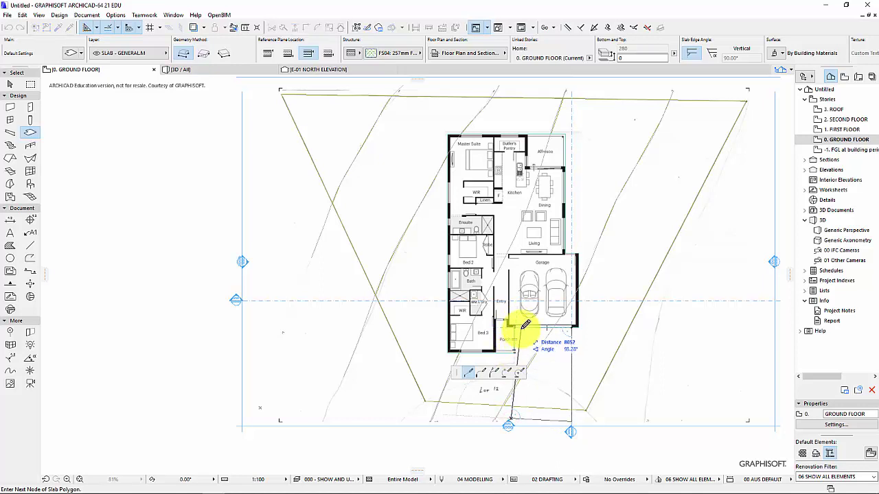
{"action": "left_click", "coordinate": [520, 328]}
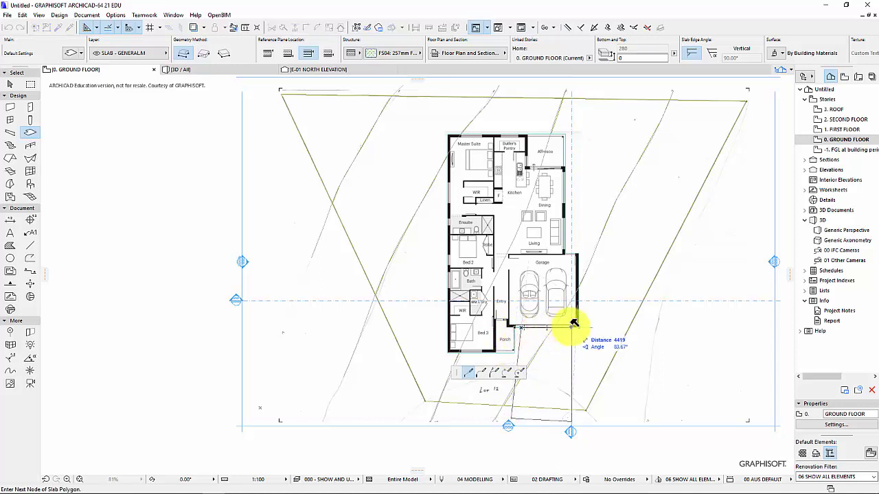
{"action": "double_click", "coordinate": [572, 325]}
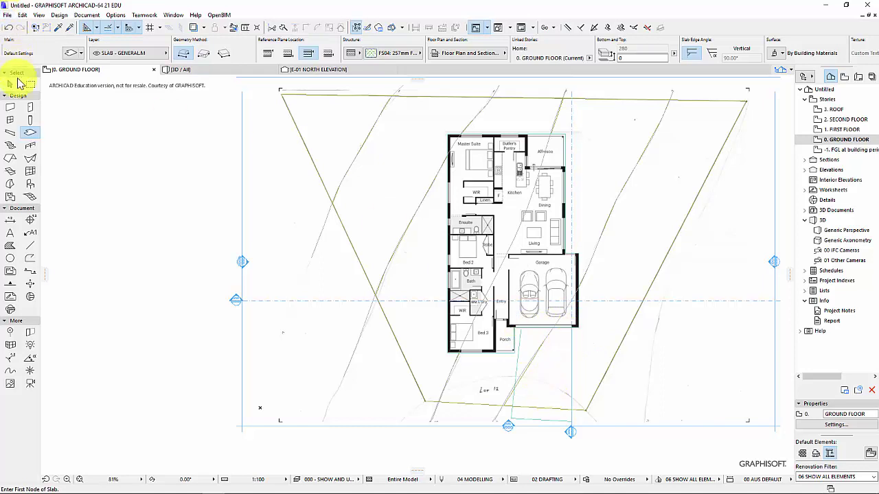
Select the driveway slab and site mesh, then check both slabs in the 3D perspective.
{"action": "left_click", "coordinate": [10, 85]}
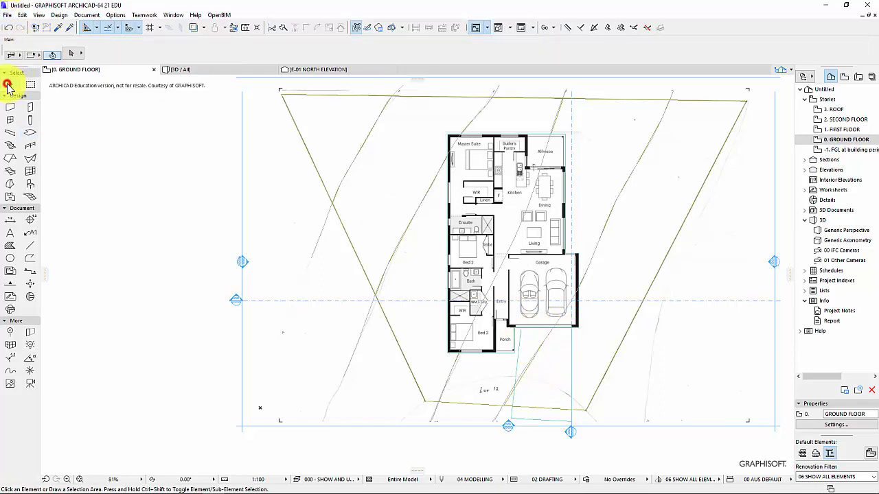
{"action": "left_click", "coordinate": [542, 394]}
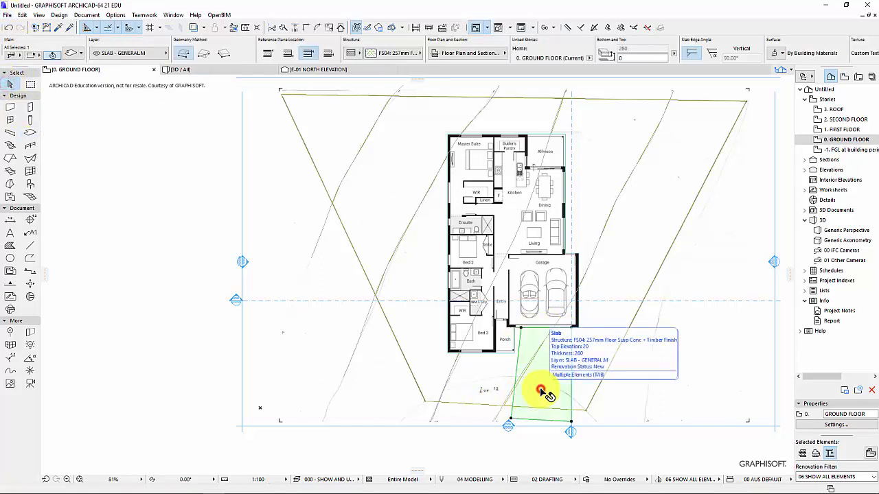
{"action": "left_click", "coordinate": [411, 335]}
{"action": "left_click", "coordinate": [411, 334], "text": "shift"}
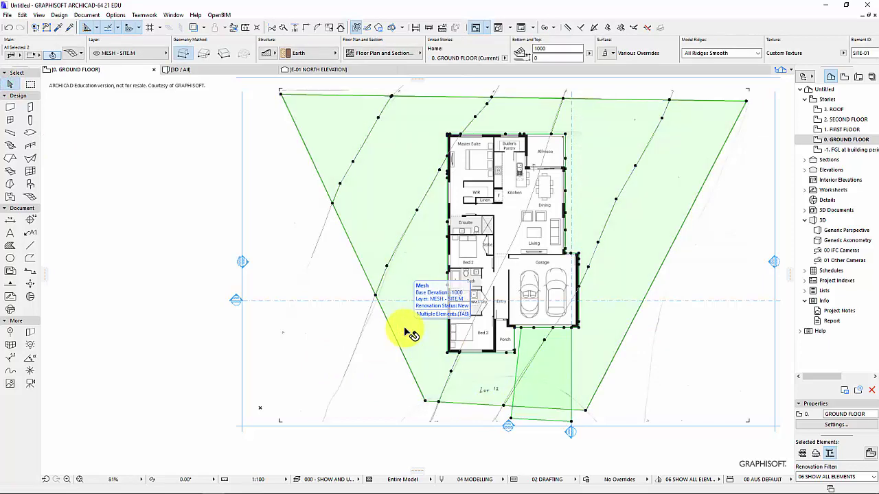
{"action": "left_click", "coordinate": [531, 345]}
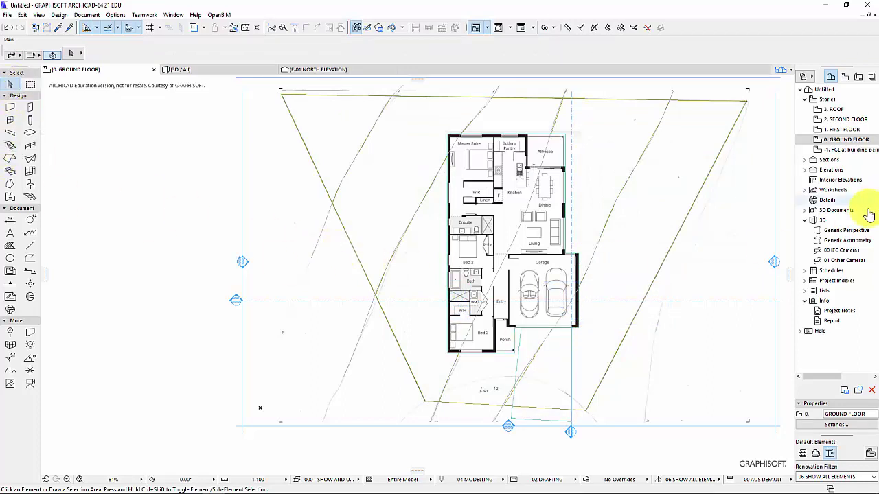
{"action": "double_click", "coordinate": [845, 230]}
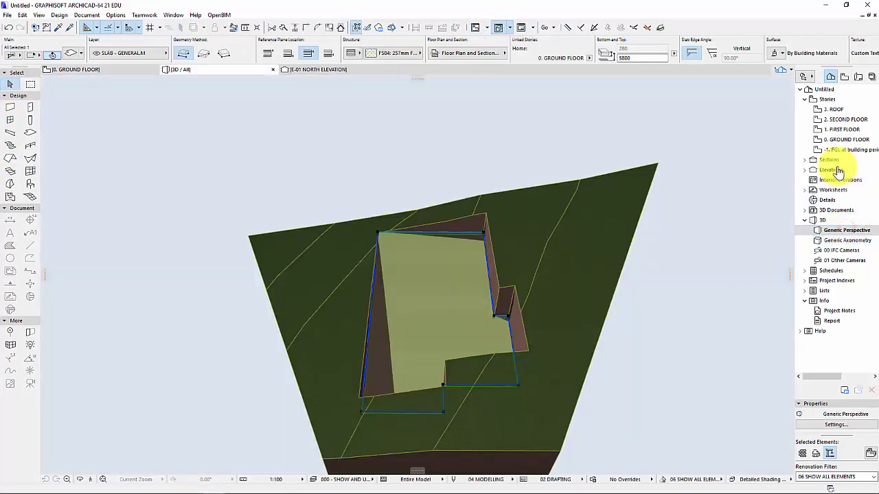
{"action": "double_click", "coordinate": [846, 139]}
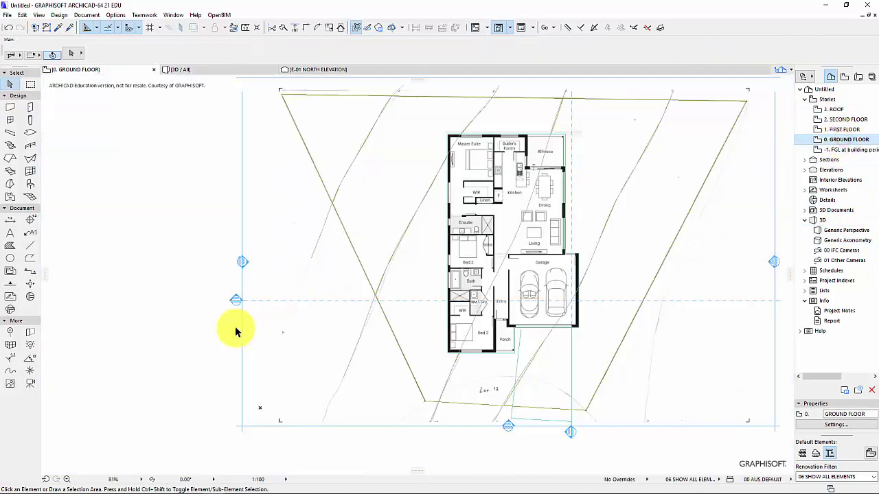
Cut a driveway-shaped hole in the site mesh and view the result in 3D.
{"action": "left_click", "coordinate": [147, 329]}
{"action": "left_click", "coordinate": [143, 327]}
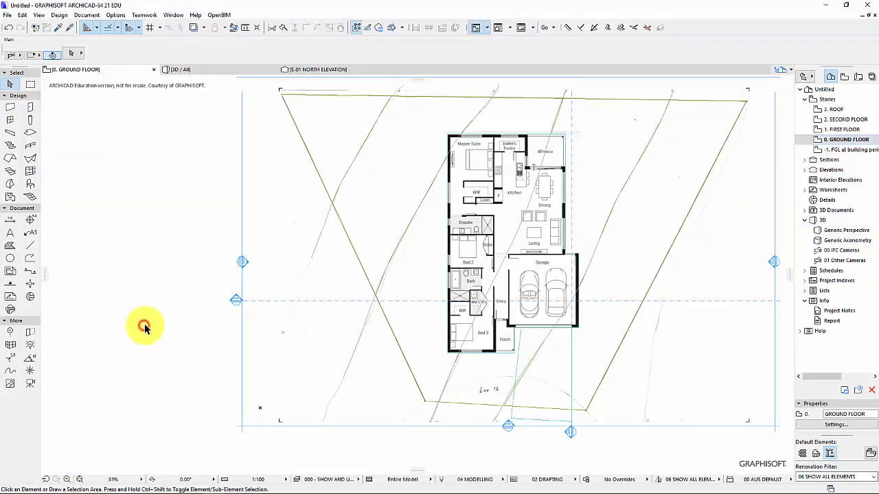
{"action": "left_click", "coordinate": [532, 357]}
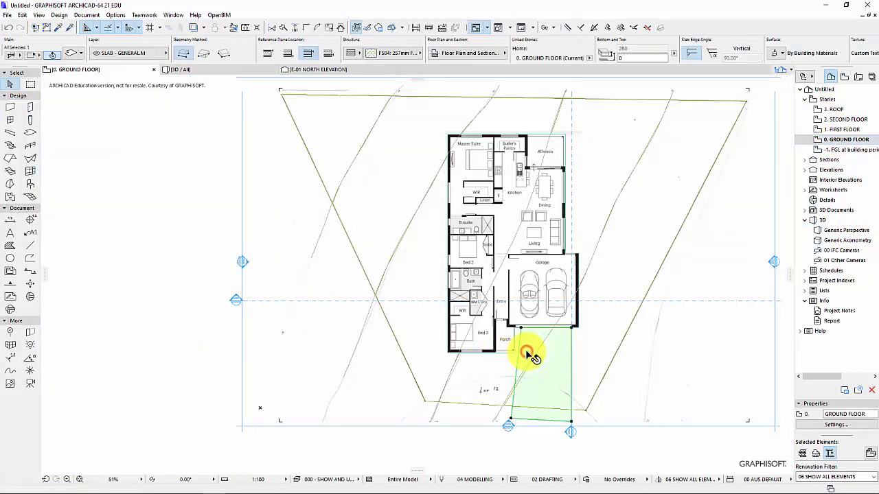
{"action": "left_click", "coordinate": [369, 204], "text": "shift"}
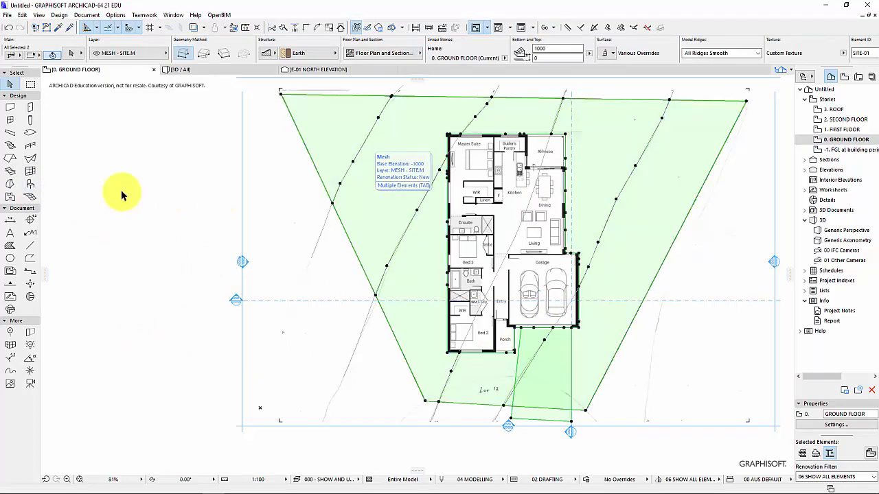
{"action": "left_click", "coordinate": [30, 197]}
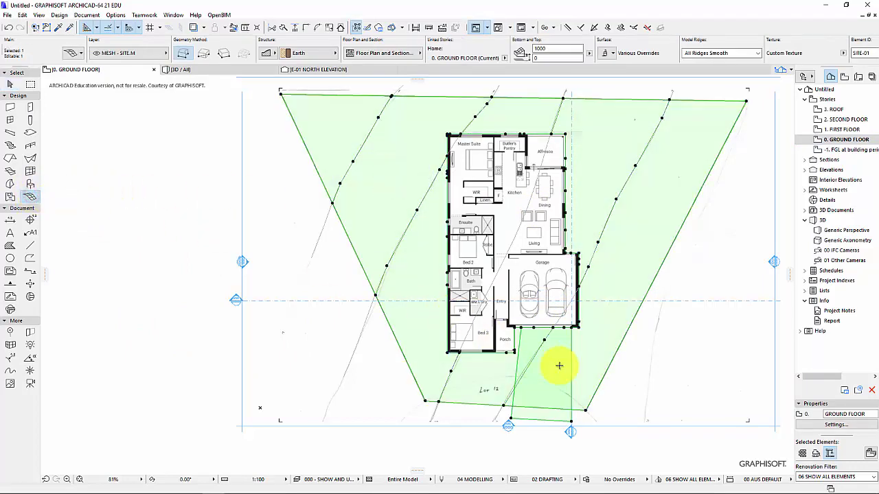
{"action": "left_click", "coordinate": [528, 348]}
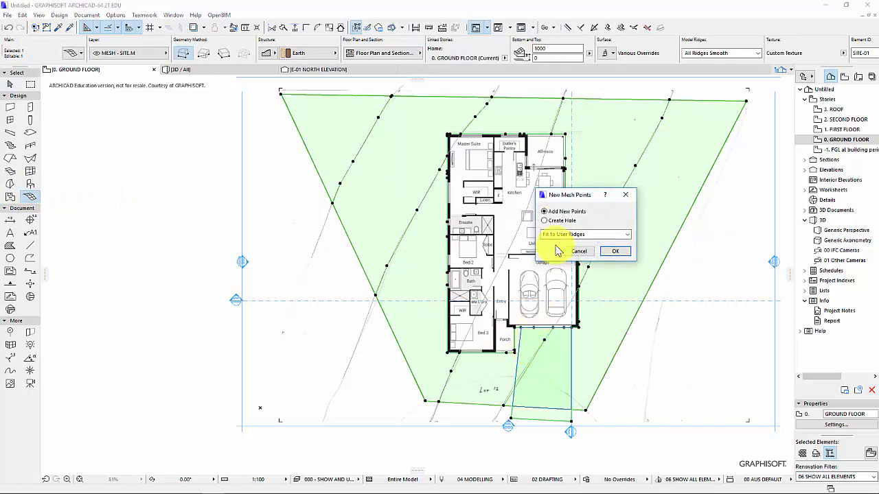
{"action": "left_click", "coordinate": [562, 221]}
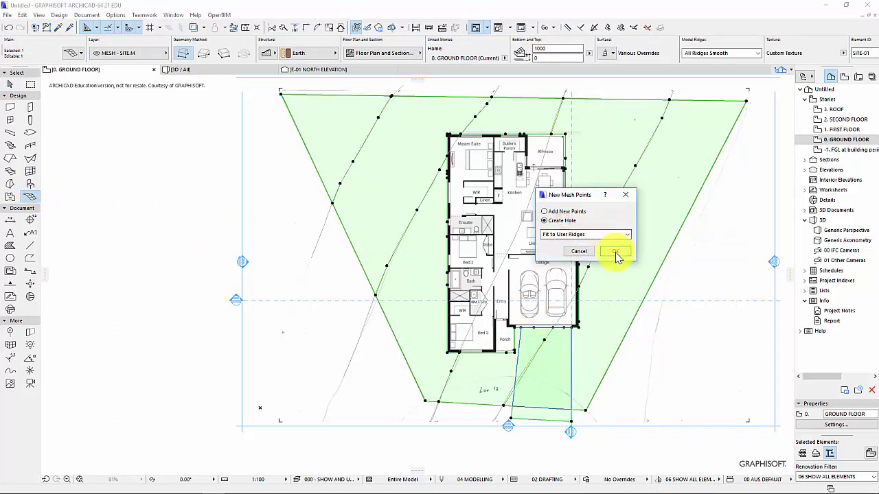
{"action": "left_click", "coordinate": [616, 252]}
{"action": "double_click", "coordinate": [846, 230]}
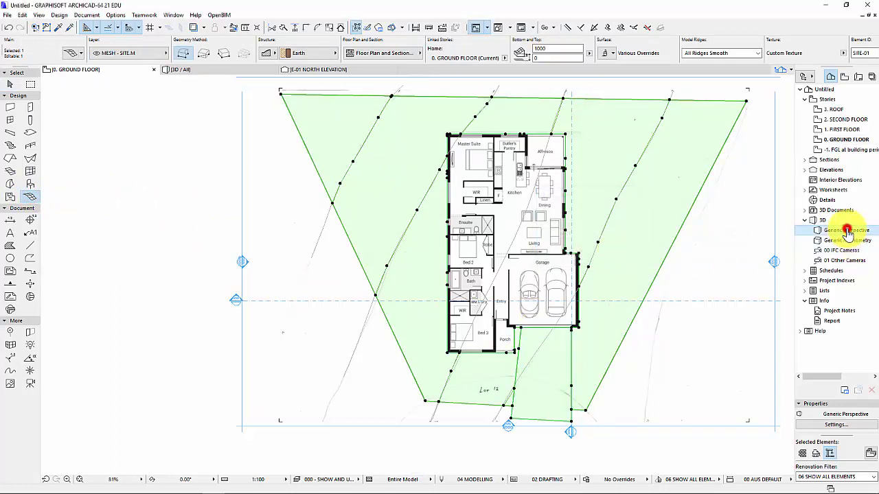
Orbit to the driveway and set the driveway slab's bottom and top elevation to 5800.
{"action": "left_click", "coordinate": [432, 362]}
{"action": "key", "text": "o"}
{"action": "left_click_drag", "start_coordinate": [510, 441], "coordinate": [510, 349]}
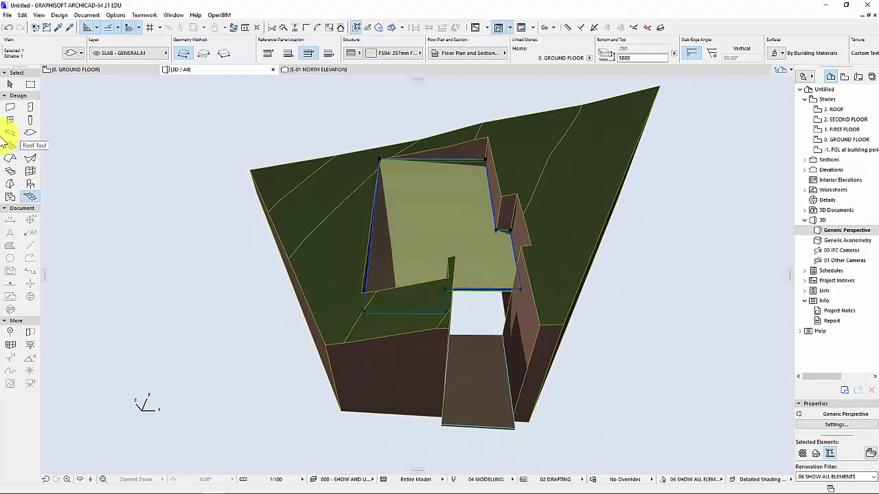
{"action": "left_click", "coordinate": [15, 84]}
{"action": "left_click", "coordinate": [470, 370]}
{"action": "left_click", "coordinate": [645, 58]}
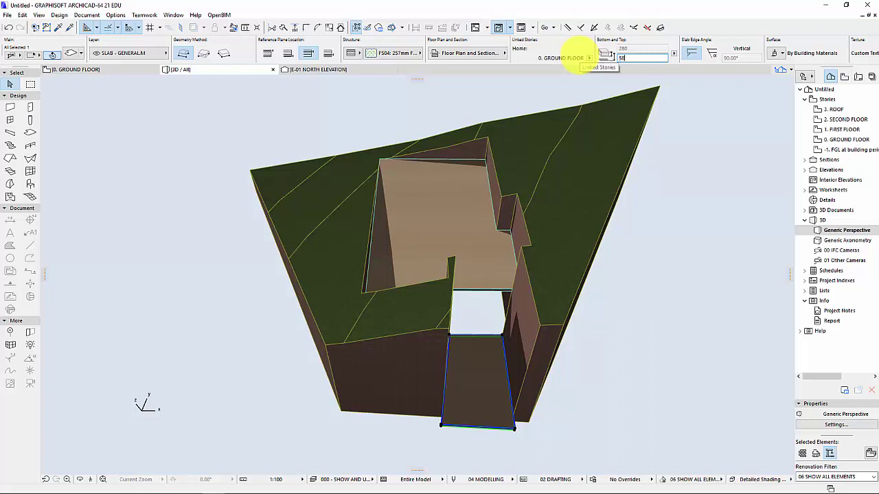
{"action": "type", "text": "5800"}
{"action": "key", "text": "Return"}
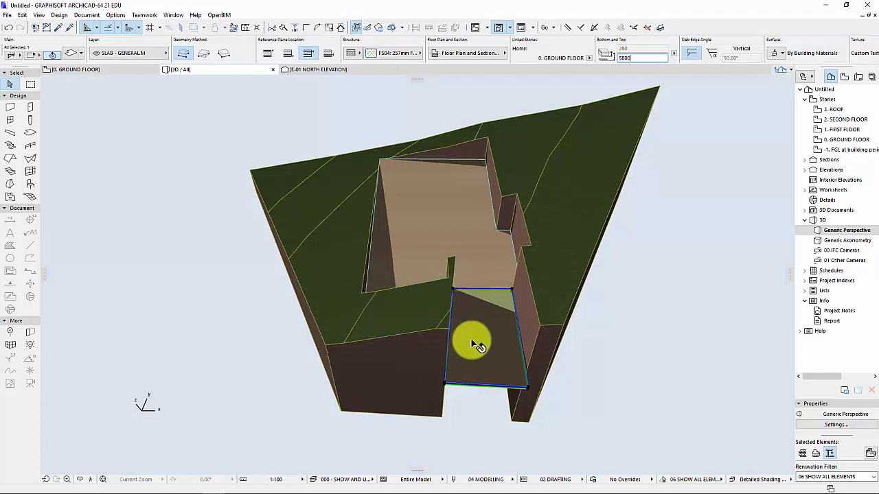
{"action": "scroll", "coordinate": [487, 334], "scroll_direction": "up", "scroll_amount": 2}
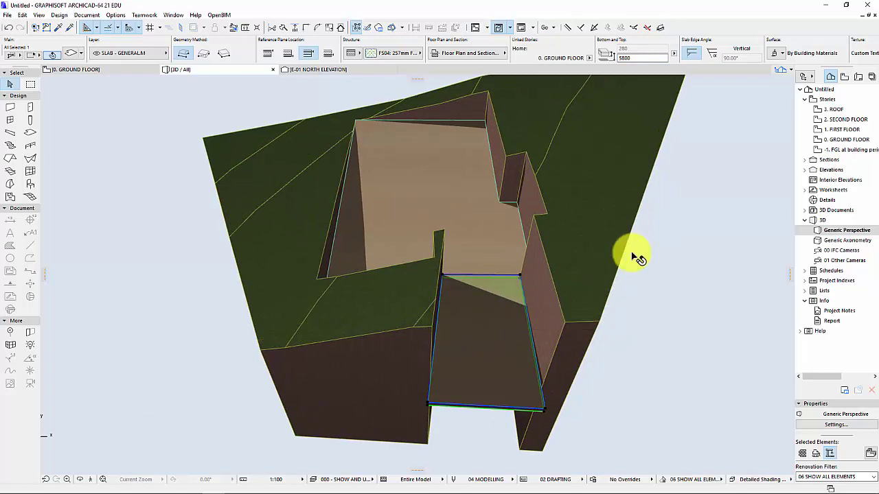
Give the driveway slab a Concrete - Panel top surface in its Slab Settings.
{"action": "double_click", "coordinate": [458, 263]}
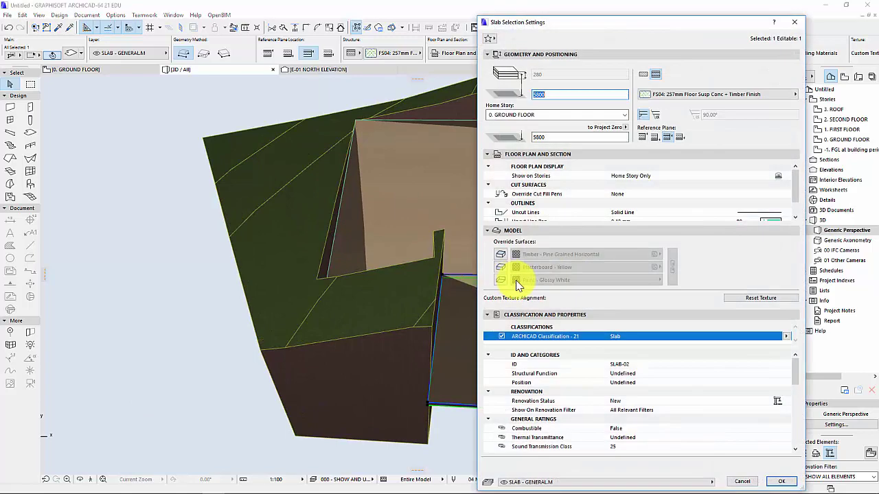
{"action": "left_click", "coordinate": [499, 256]}
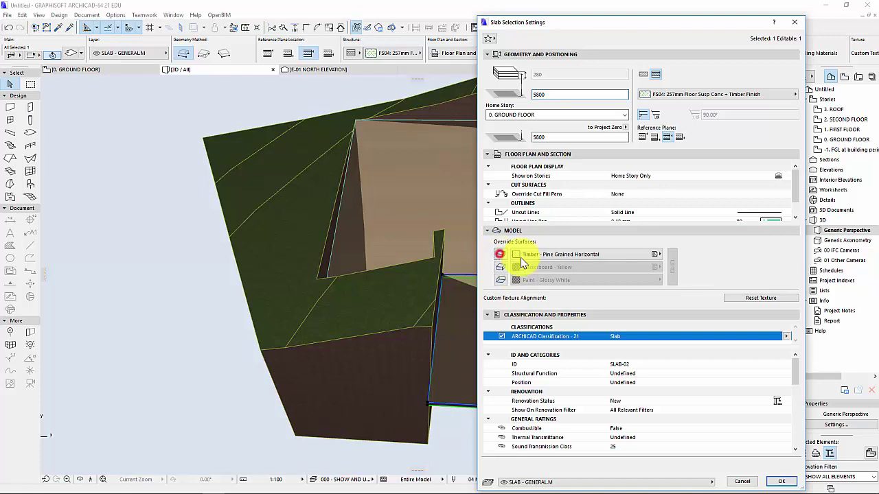
{"action": "left_click", "coordinate": [614, 253]}
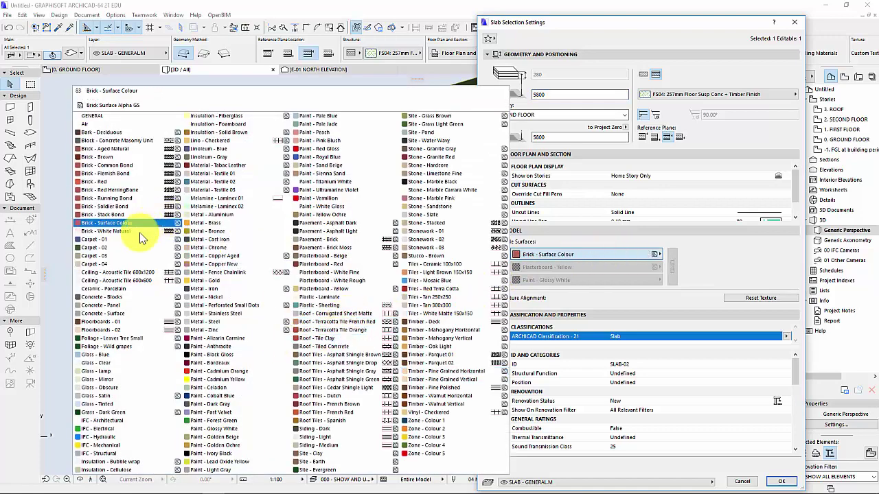
{"action": "left_click", "coordinate": [117, 307]}
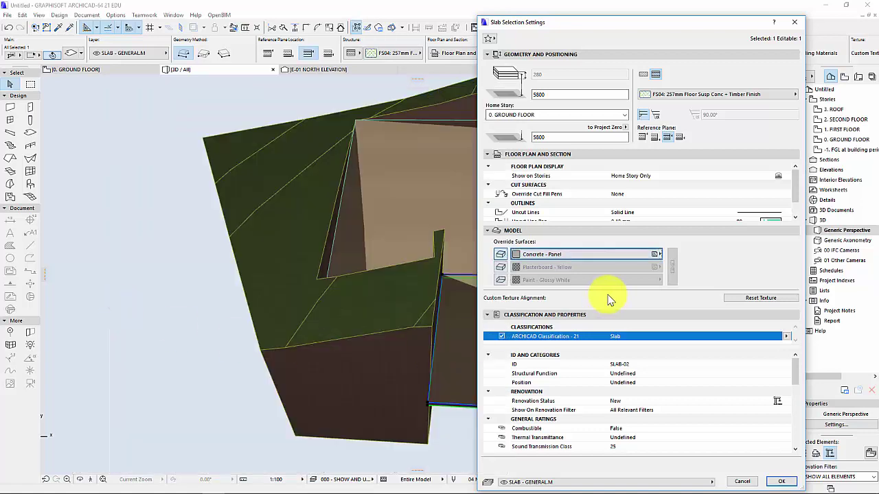
{"action": "left_click", "coordinate": [794, 27]}
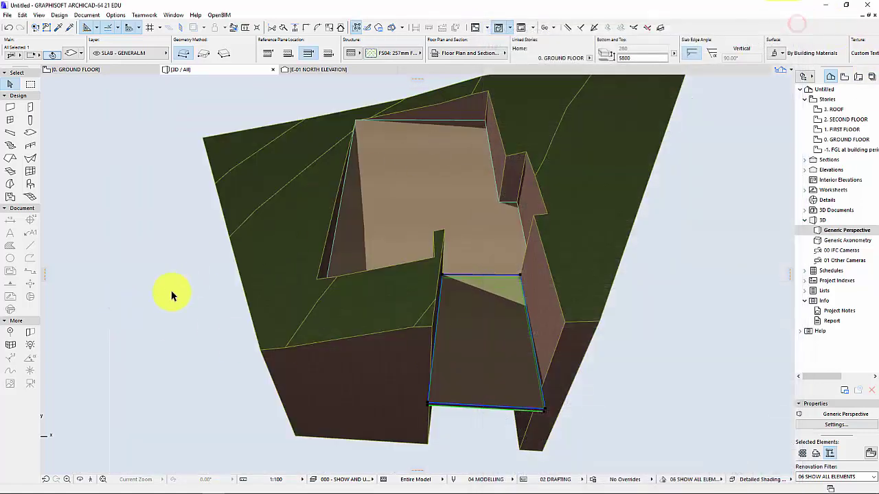
Apply a concrete top-surface override to the driveway slab from the Info Box.
{"action": "left_click", "coordinate": [504, 344]}
{"action": "left_click", "coordinate": [776, 54]}
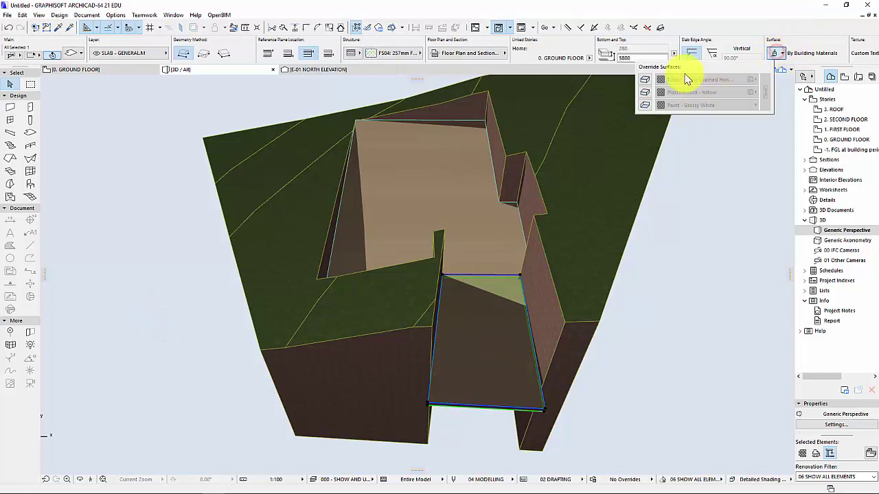
{"action": "left_click", "coordinate": [645, 79]}
{"action": "left_click", "coordinate": [726, 83]}
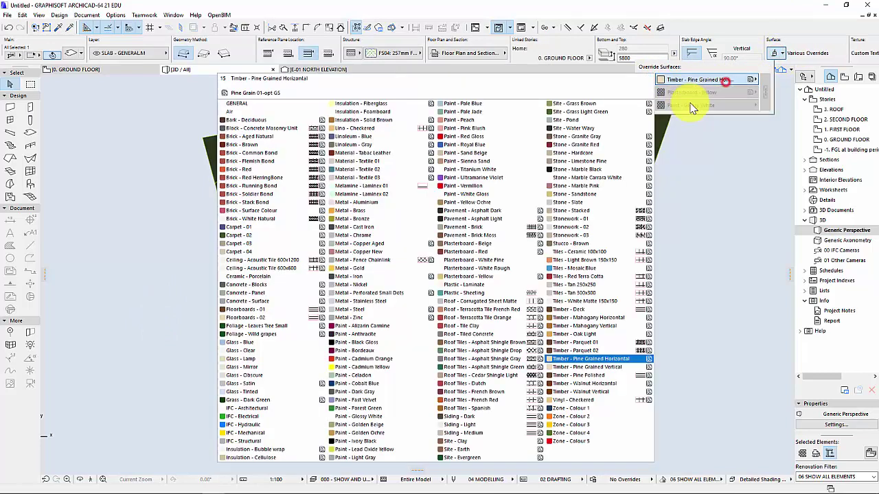
{"action": "left_click", "coordinate": [247, 284]}
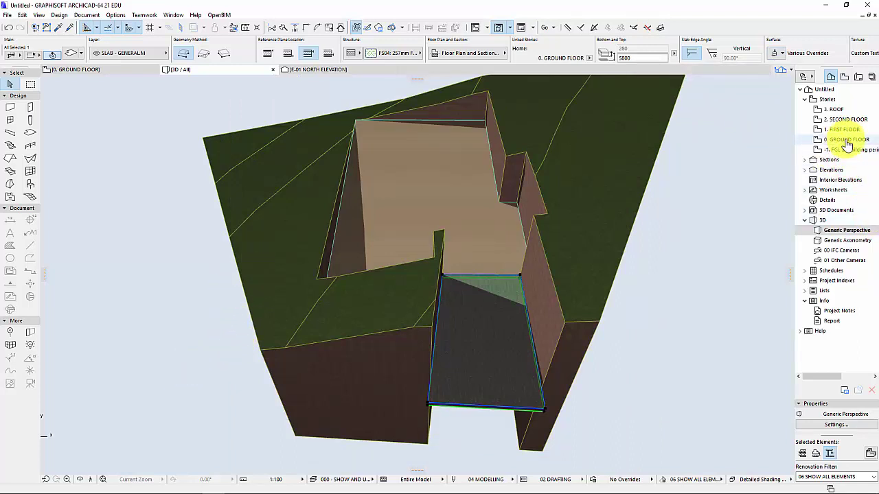
Open the 0. GROUND FLOOR plan, zoom in and clear the selection.
{"action": "double_click", "coordinate": [849, 140]}
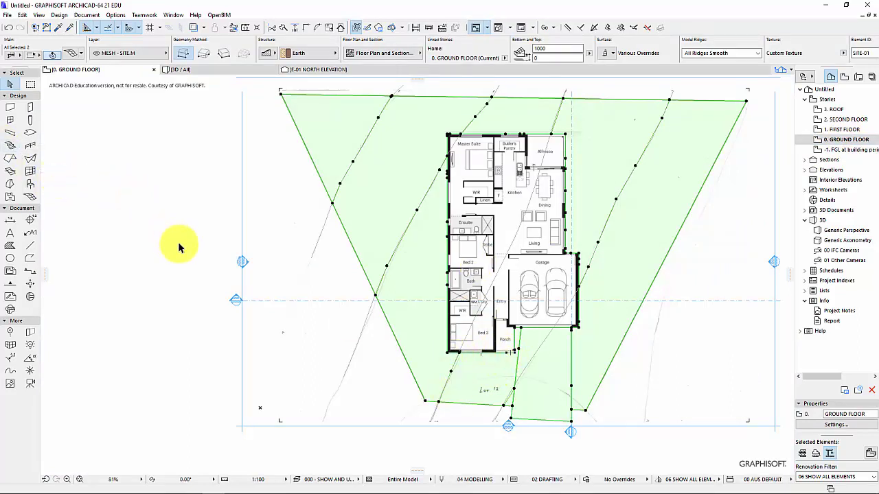
{"action": "scroll", "coordinate": [484, 363], "scroll_direction": "up", "scroll_amount": 4}
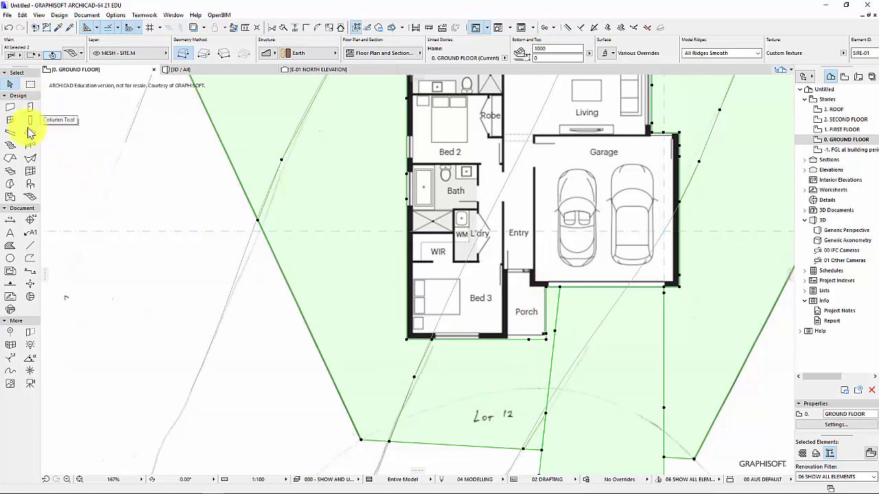
{"action": "left_click", "coordinate": [190, 299]}
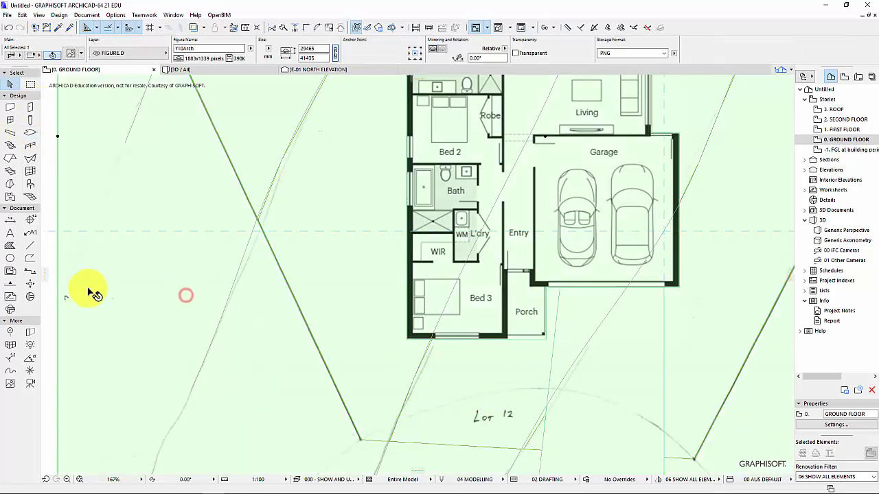
{"action": "left_click", "coordinate": [51, 311]}
Draw a slab from the front boundary via the garage, porch and Bed 3 corners.
{"action": "left_click", "coordinate": [29, 134]}
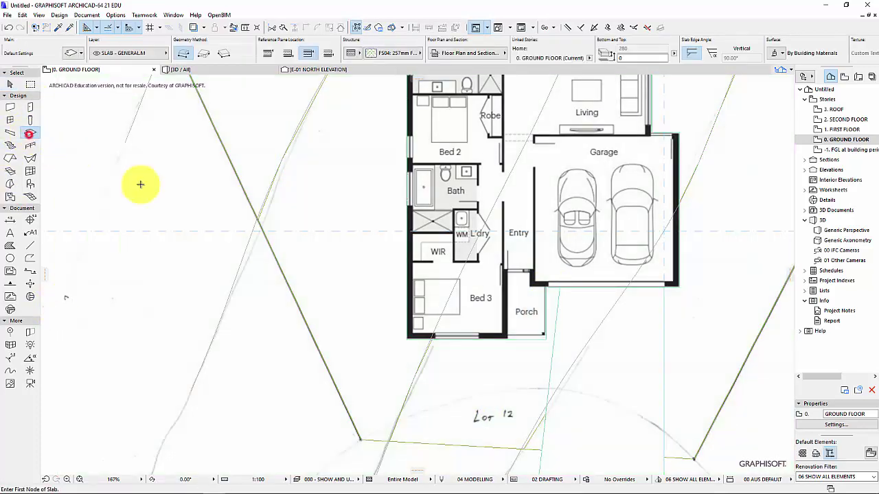
{"action": "left_click", "coordinate": [542, 450]}
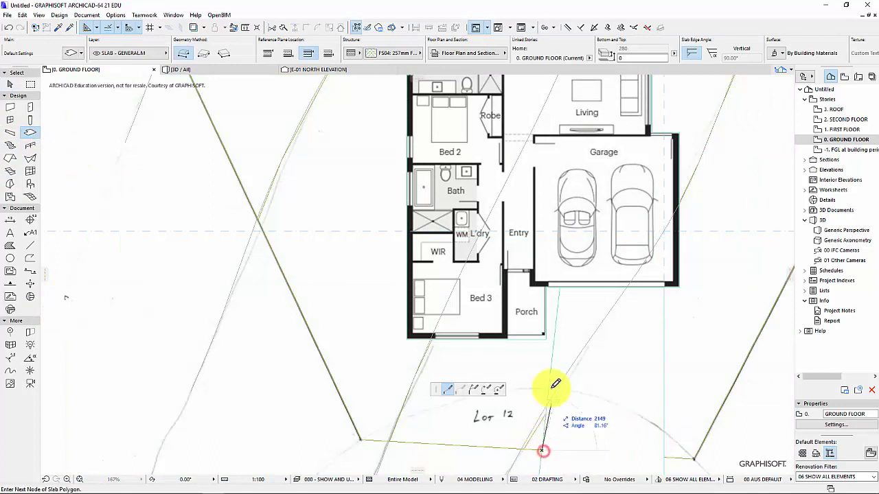
{"action": "left_click", "coordinate": [546, 285]}
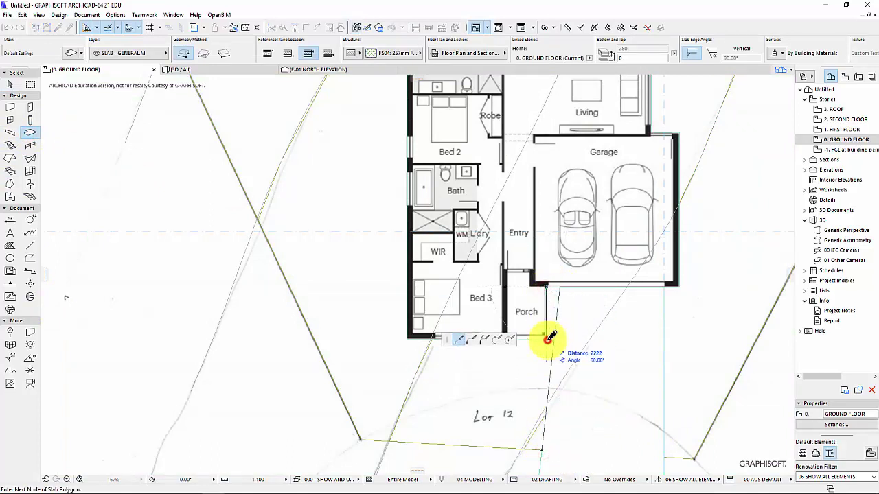
{"action": "left_click", "coordinate": [547, 339]}
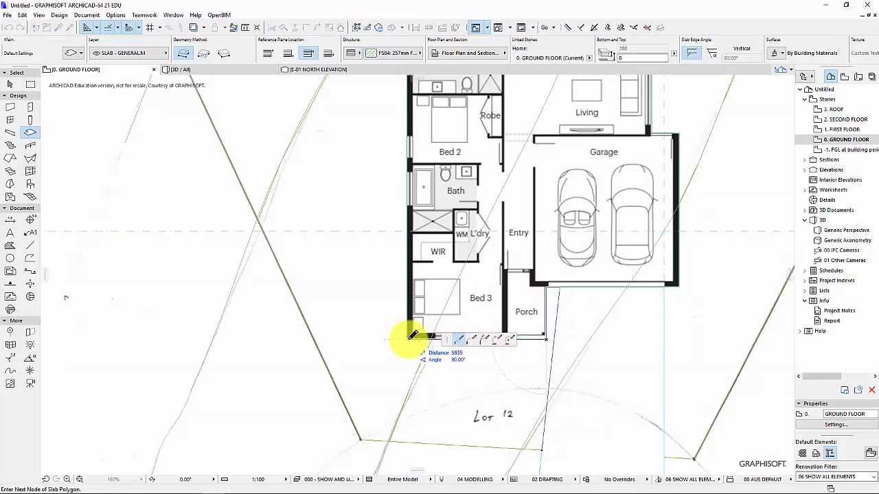
{"action": "left_click", "coordinate": [409, 338]}
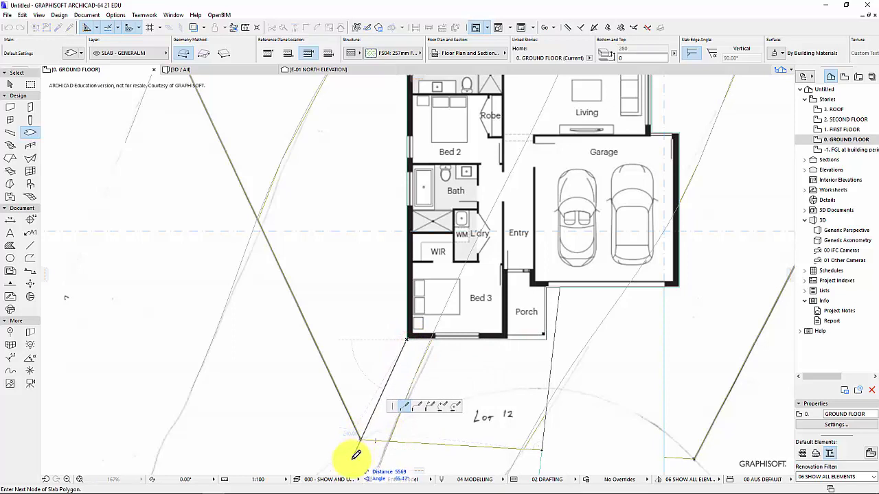
{"action": "left_click", "coordinate": [352, 461]}
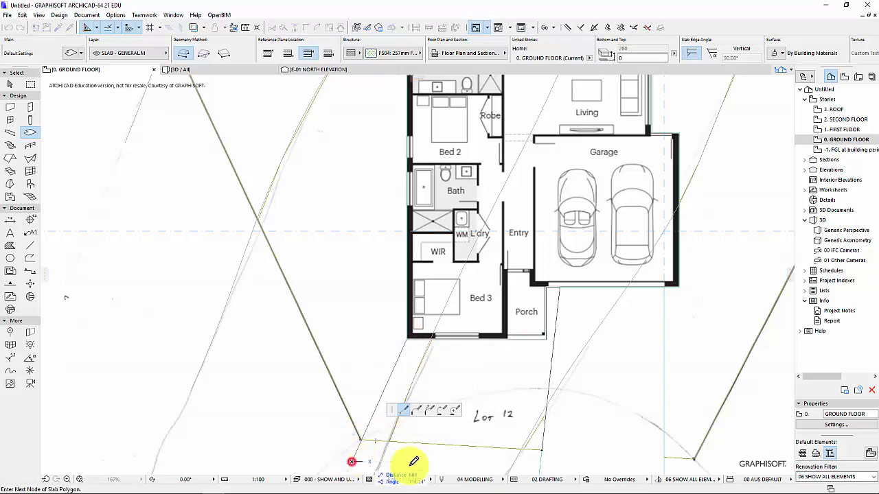
{"action": "double_click", "coordinate": [545, 448]}
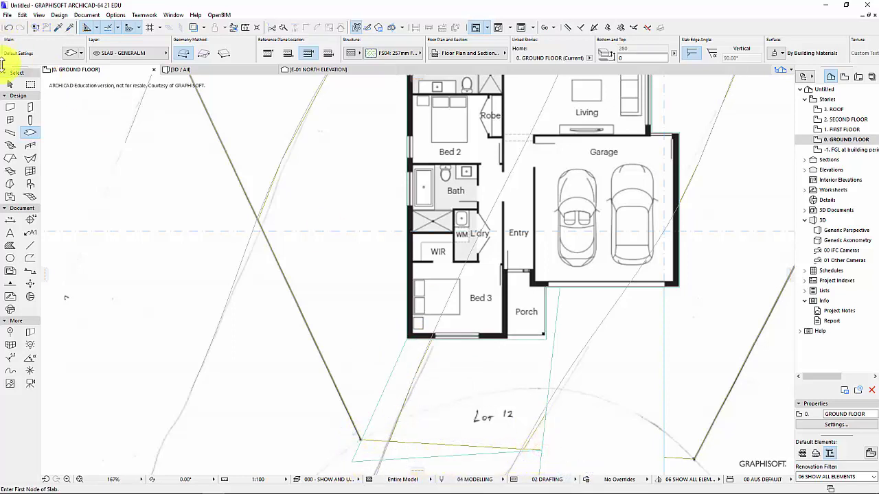
{"action": "left_click", "coordinate": [8, 84]}
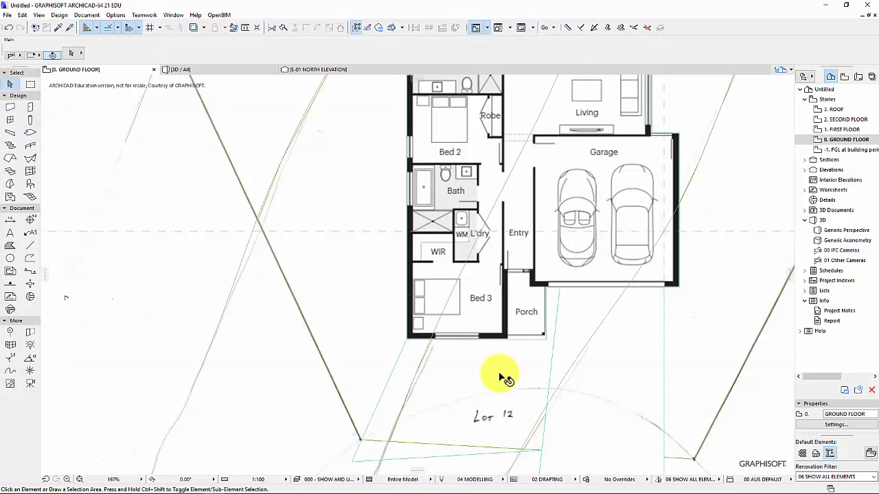
Cut a hole in the site mesh along the front-yard slab's outline.
{"action": "left_click", "coordinate": [366, 453]}
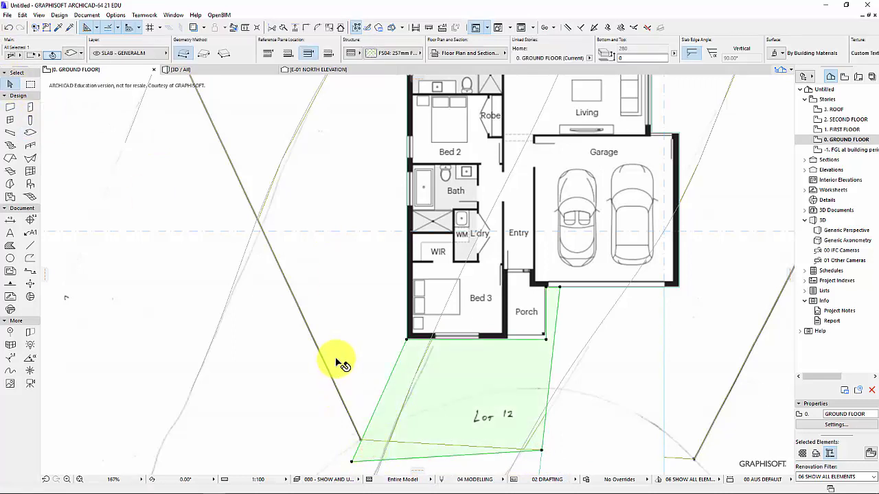
{"action": "left_click", "coordinate": [344, 353], "text": "shift"}
{"action": "left_click", "coordinate": [30, 196]}
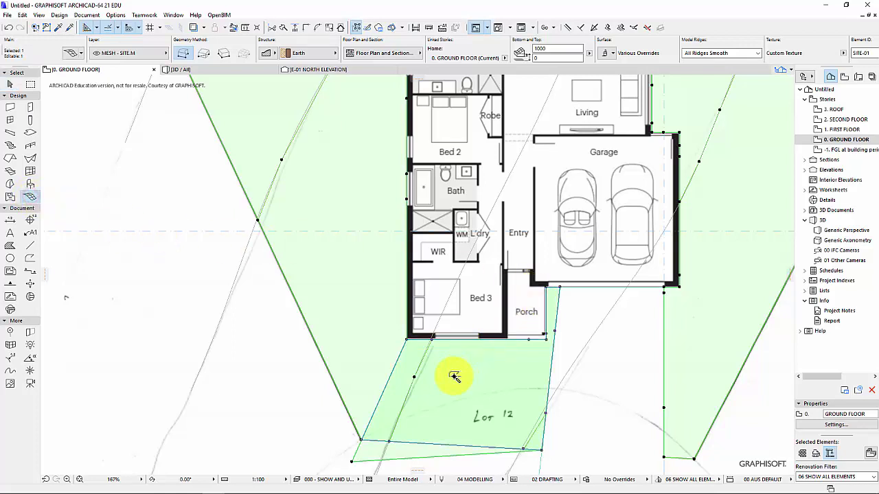
{"action": "left_click", "coordinate": [466, 374]}
{"action": "left_click", "coordinate": [563, 220]}
{"action": "left_click", "coordinate": [615, 251]}
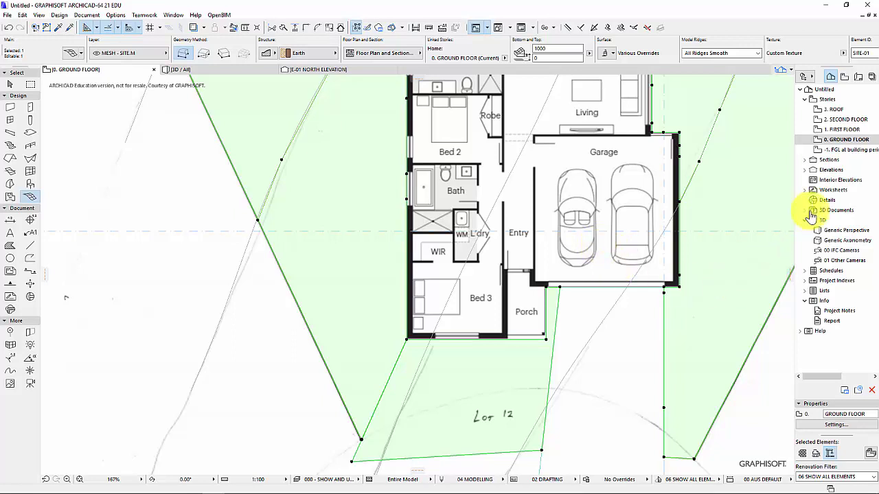
In the 3D perspective, set the front-yard slab's elevation to 5800.
{"action": "double_click", "coordinate": [845, 230]}
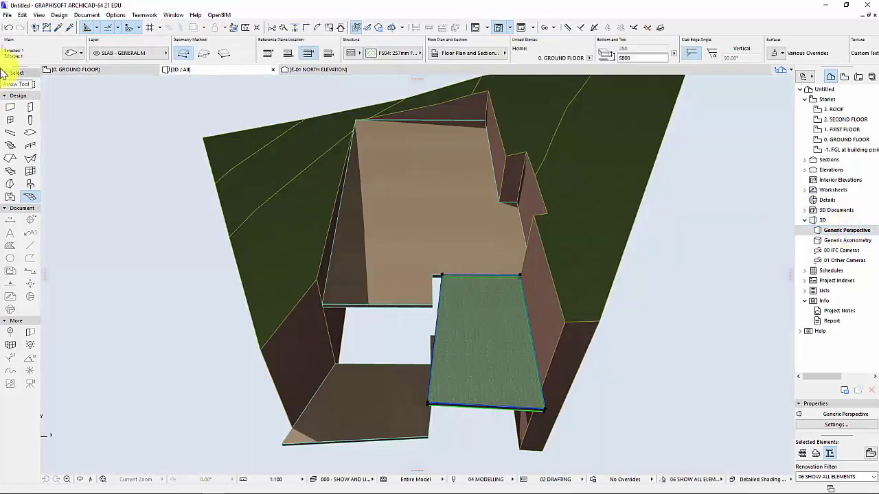
{"action": "left_click", "coordinate": [11, 85]}
{"action": "left_click", "coordinate": [401, 397]}
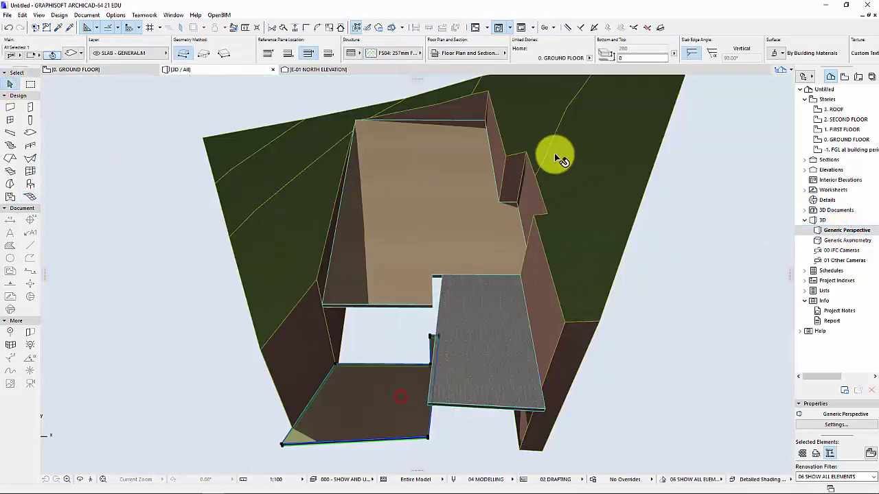
{"action": "left_click", "coordinate": [138, 394]}
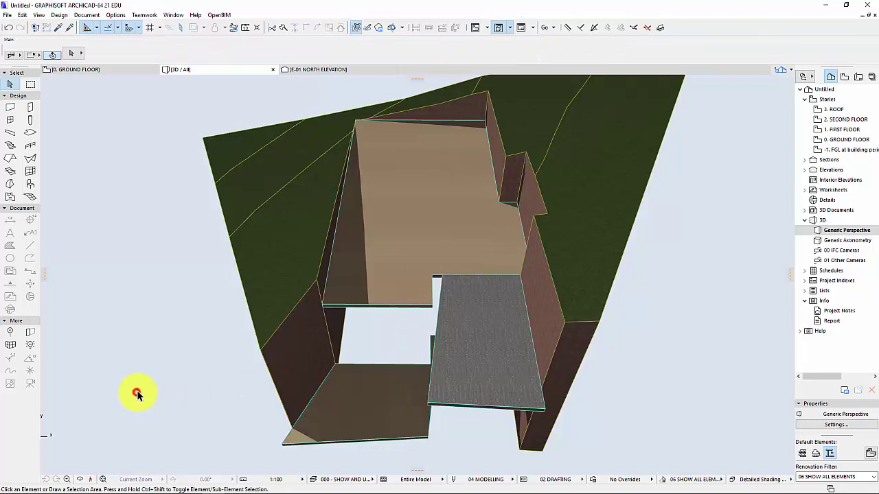
{"action": "left_click", "coordinate": [369, 434]}
{"action": "left_click", "coordinate": [645, 57]}
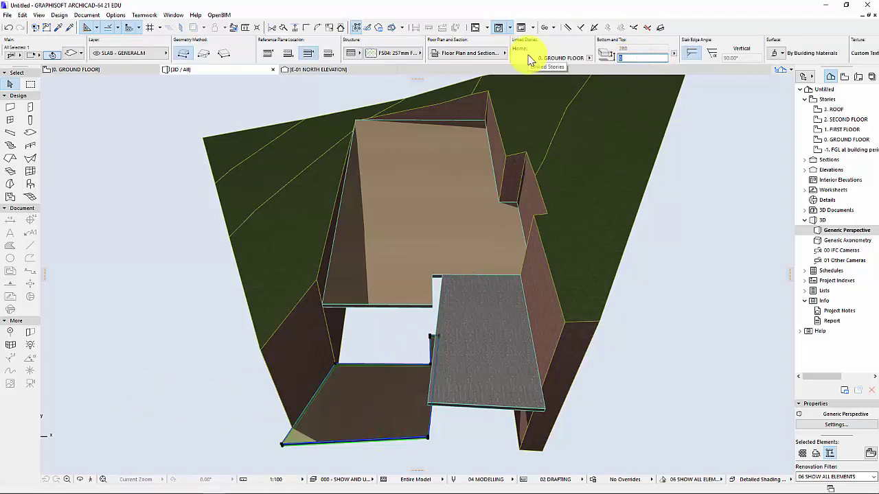
{"action": "type", "text": "5800"}
{"action": "key", "text": "Return"}
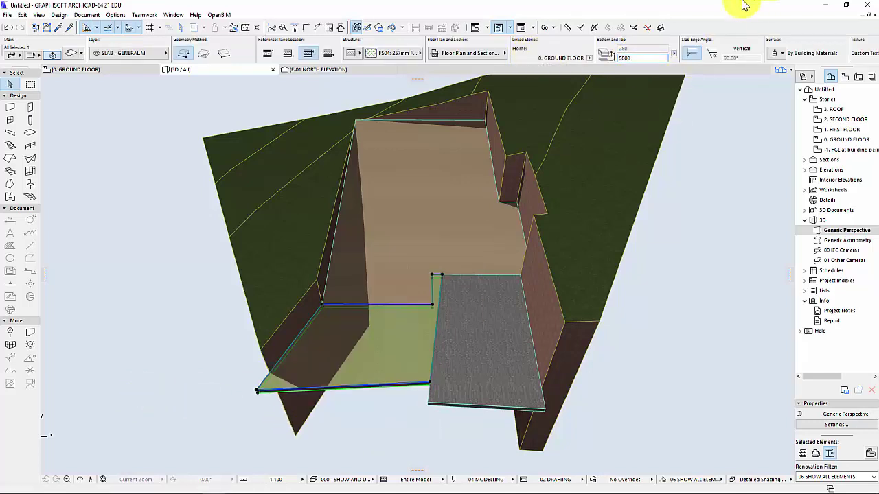
Override the front-yard slab's top surface with Grass - Dark Green.
{"action": "left_click", "coordinate": [783, 53]}
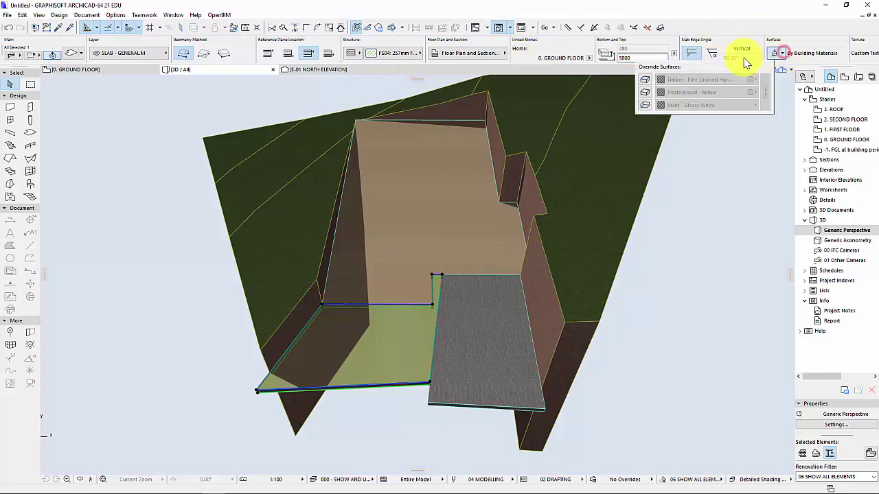
{"action": "left_click", "coordinate": [660, 81]}
{"action": "left_click", "coordinate": [751, 80]}
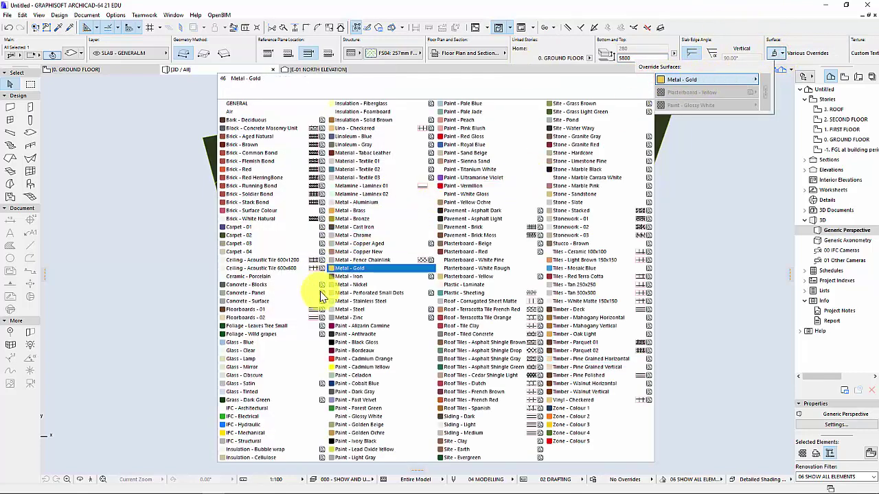
{"action": "left_click", "coordinate": [250, 399]}
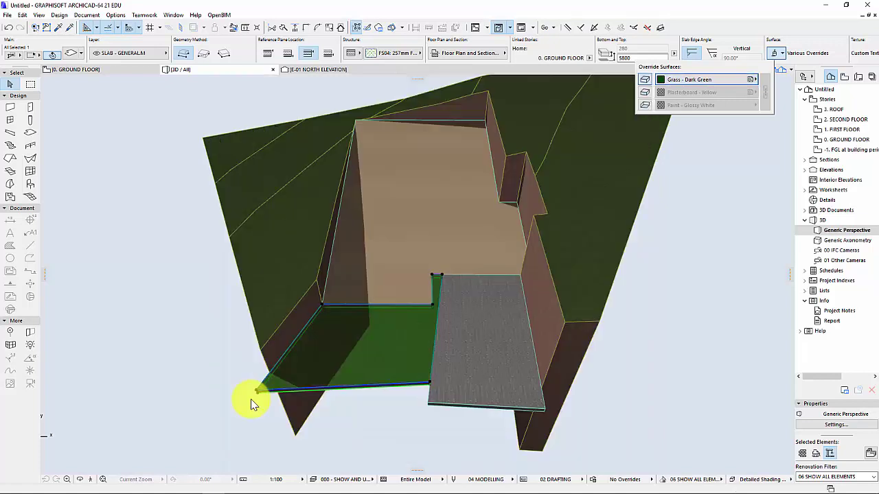
{"action": "left_click", "coordinate": [703, 369]}
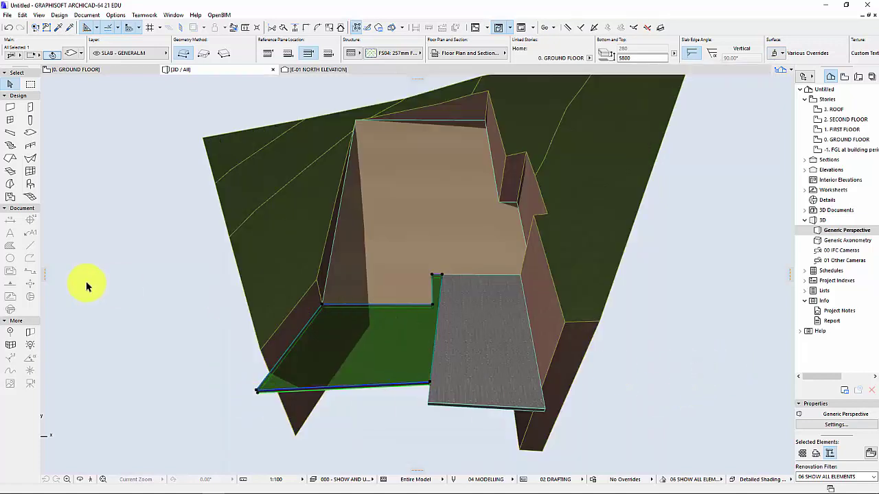
{"action": "left_click", "coordinate": [140, 283]}
Add new fold points along the terrain mesh's left edge and set their elevation.
{"action": "middle_click_drag", "start_coordinate": [231, 191], "coordinate": [270, 180], "text": "shift"}
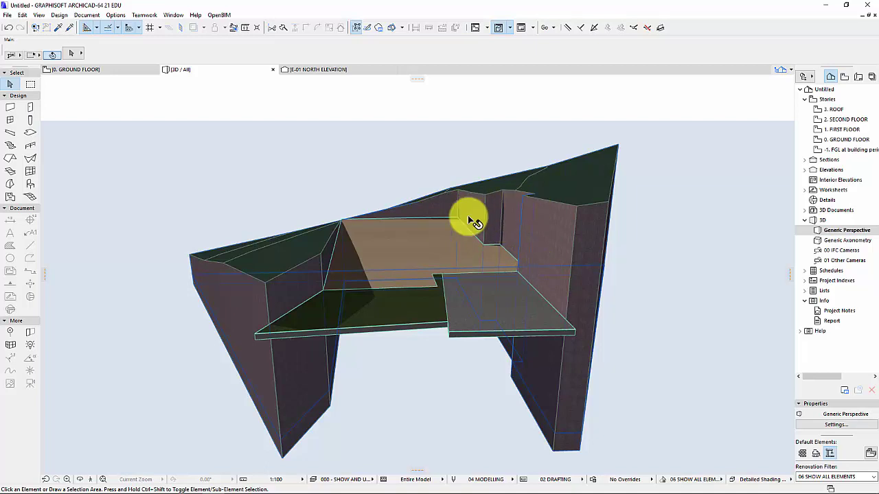
{"action": "left_click", "coordinate": [221, 108]}
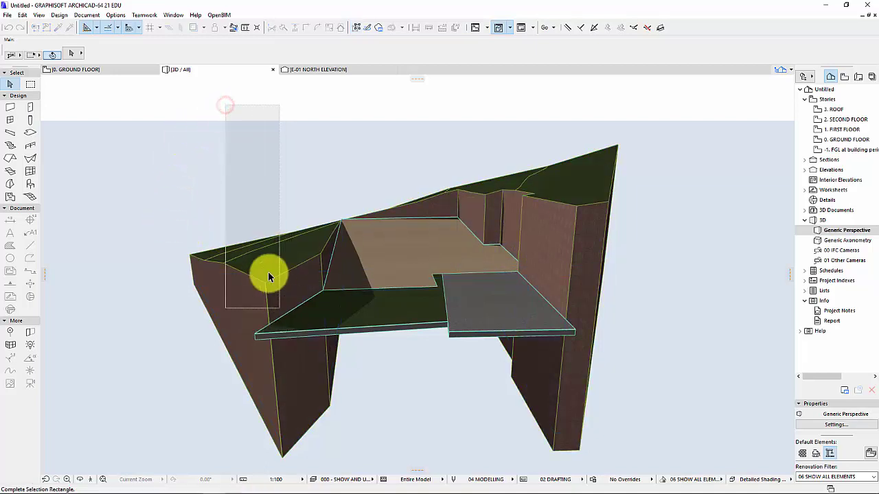
{"action": "left_click", "coordinate": [186, 170]}
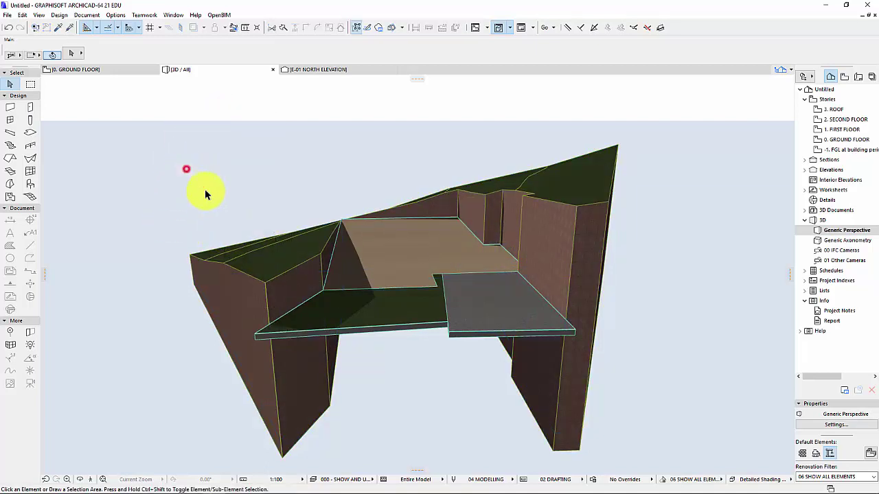
{"action": "left_click", "coordinate": [267, 285]}
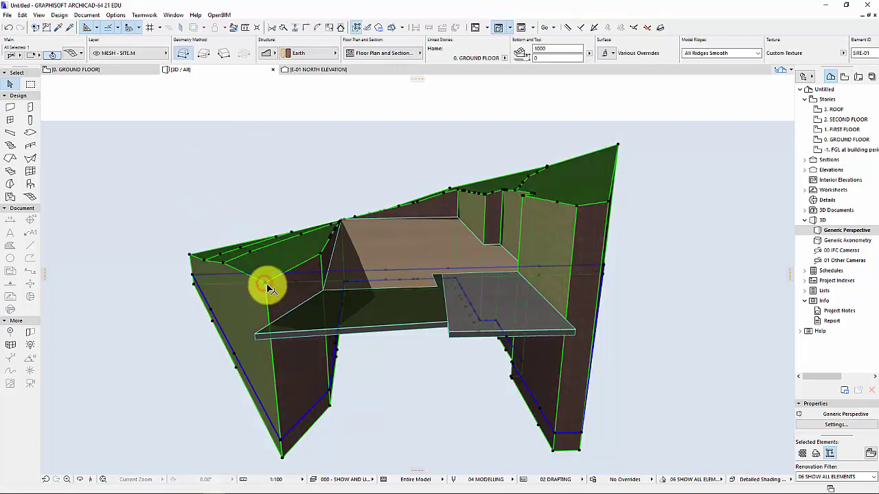
{"action": "left_click", "coordinate": [266, 285]}
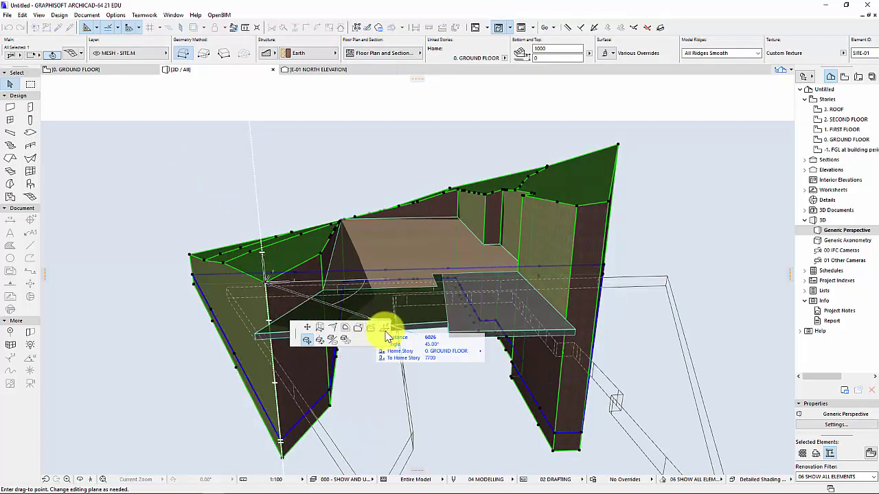
{"action": "left_click", "coordinate": [384, 328]}
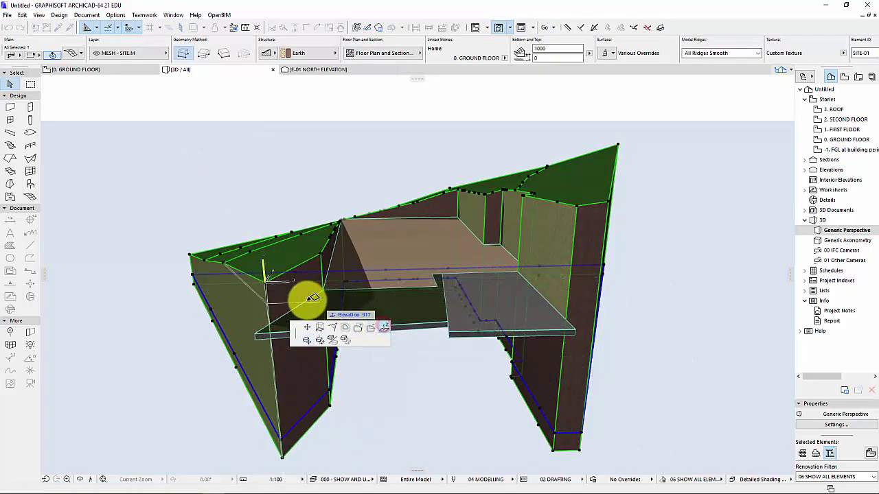
{"action": "left_click", "coordinate": [279, 319]}
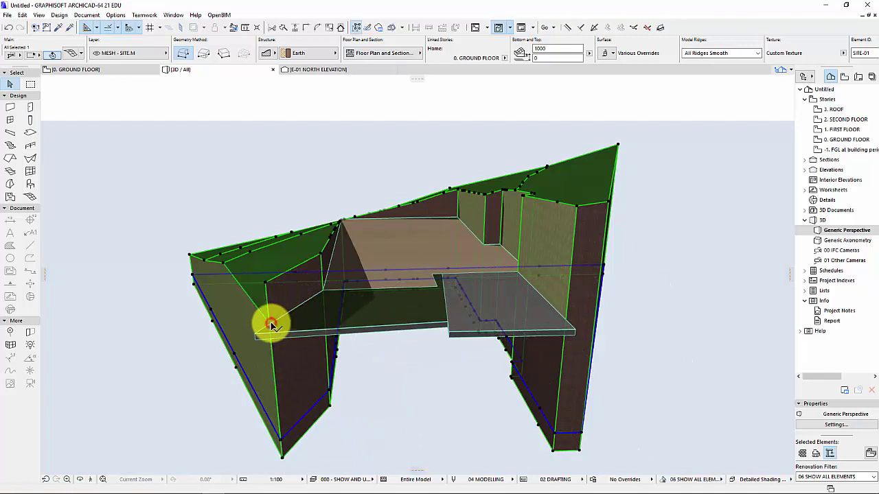
{"action": "left_click", "coordinate": [266, 286]}
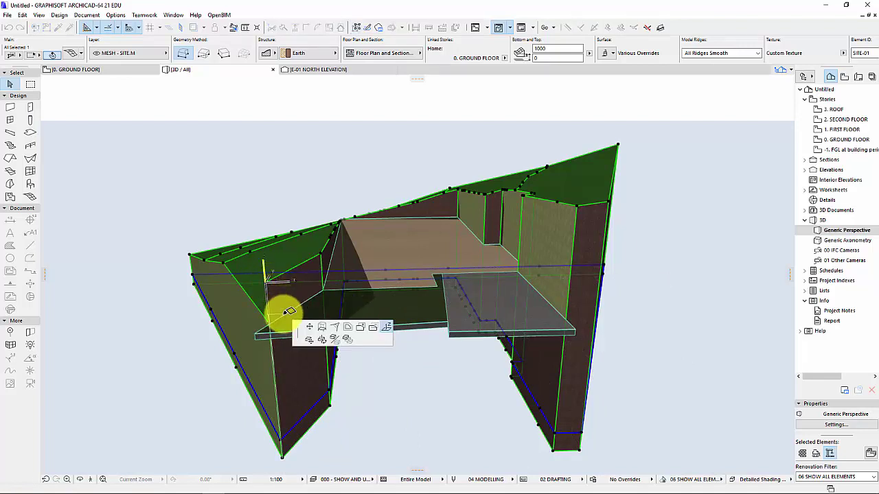
{"action": "left_click", "coordinate": [287, 313]}
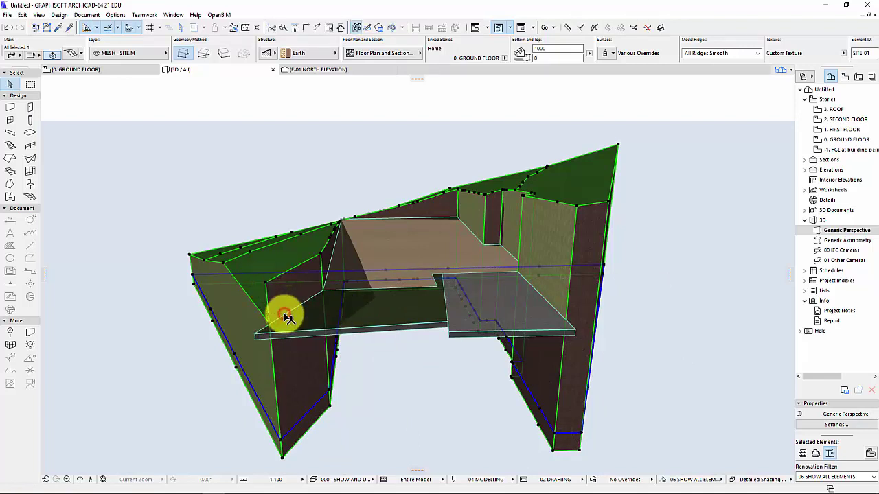
{"action": "left_click", "coordinate": [324, 257]}
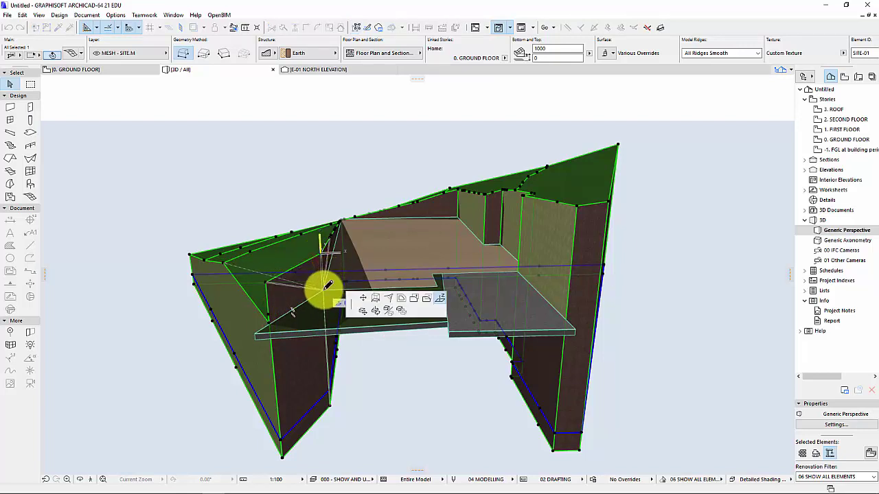
{"action": "left_click", "coordinate": [325, 288]}
{"action": "left_click", "coordinate": [269, 286]}
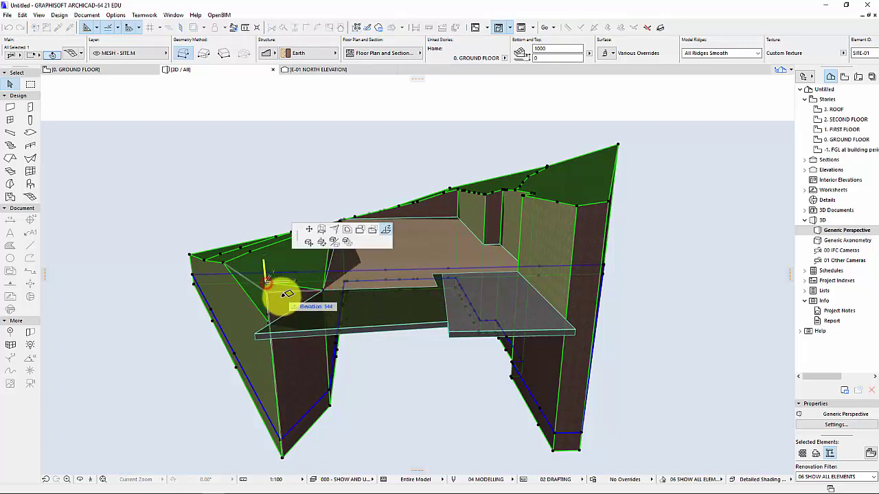
{"action": "left_click", "coordinate": [295, 309]}
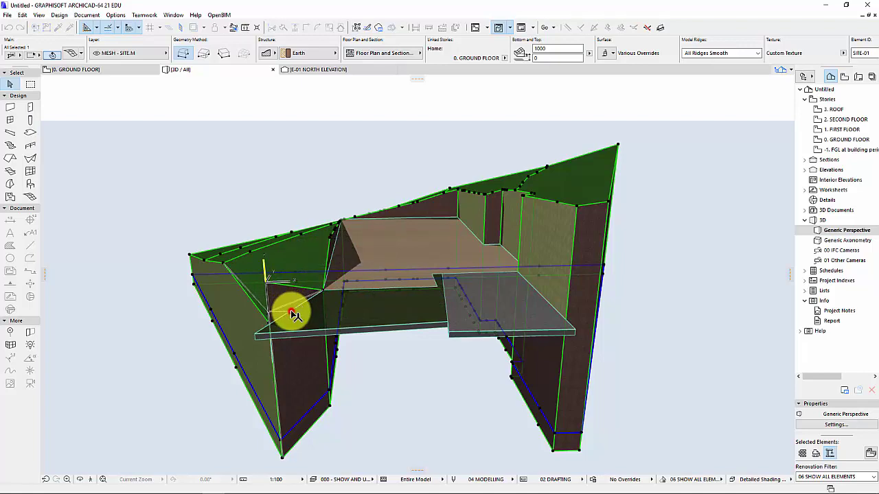
Elevate further left-edge mesh points to grade the terrain down to the green slab.
{"action": "mouse_move", "coordinate": [371, 246]}
{"action": "middle_mouse_down", "text": "shift"}
{"action": "mouse_move", "coordinate": [314, 286]}
{"action": "mouse_move", "coordinate": [334, 250]}
{"action": "middle_mouse_up", "text": "shift"}
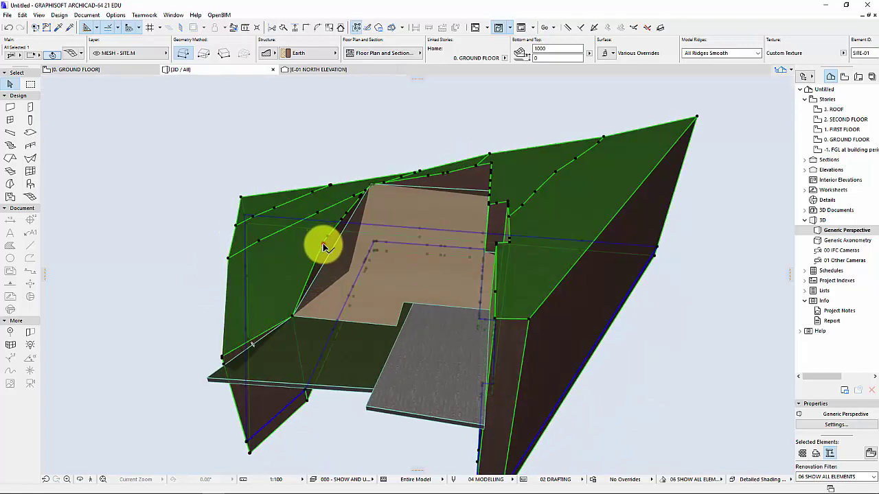
{"action": "left_click", "coordinate": [326, 246]}
{"action": "left_click", "coordinate": [326, 253]}
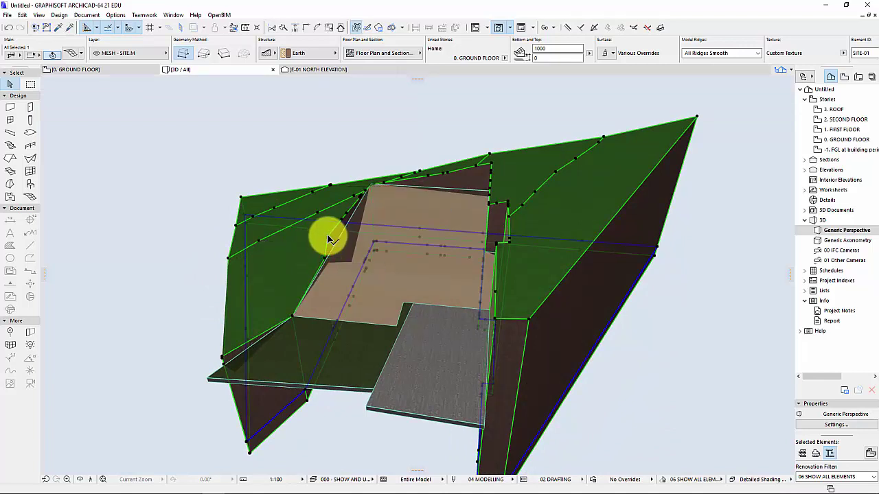
{"action": "left_click", "coordinate": [327, 240]}
{"action": "left_click", "coordinate": [340, 237]}
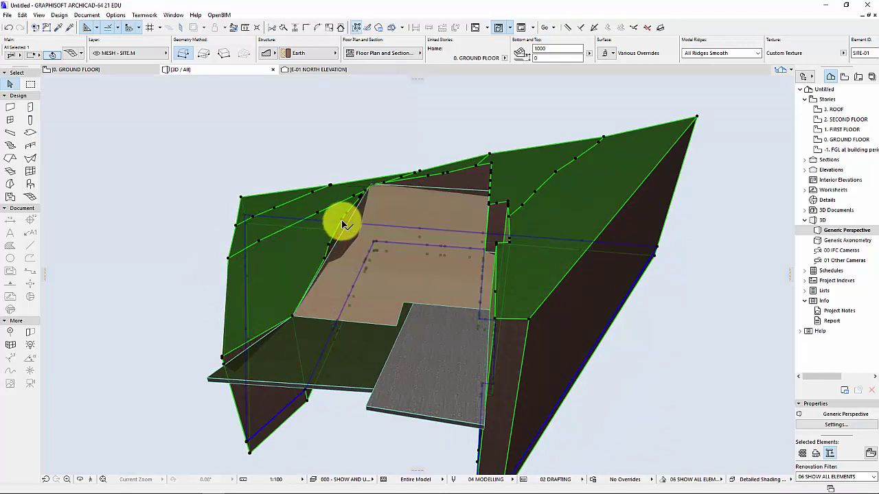
{"action": "left_click", "coordinate": [342, 232]}
{"action": "left_click", "coordinate": [348, 217]}
{"action": "left_click", "coordinate": [348, 217]}
{"action": "left_click", "coordinate": [345, 210]}
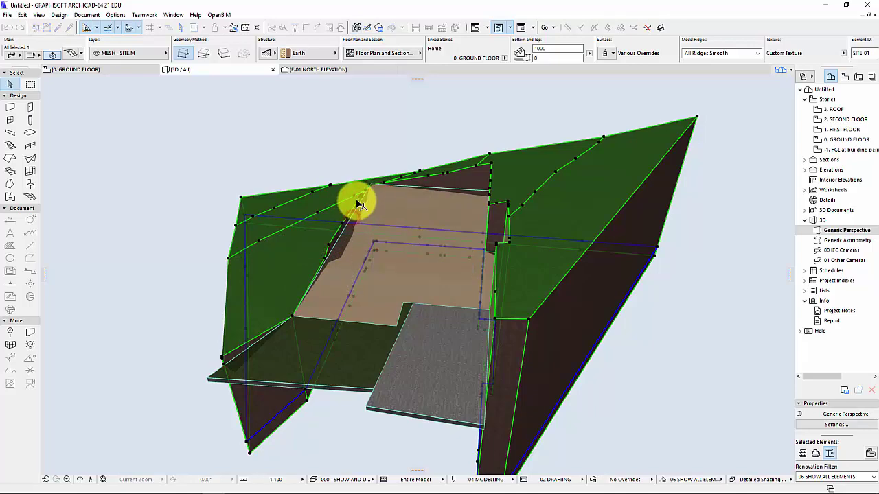
{"action": "left_click", "coordinate": [113, 141]}
{"action": "middle_click_drag", "start_coordinate": [229, 214], "coordinate": [272, 222], "text": "shift"}
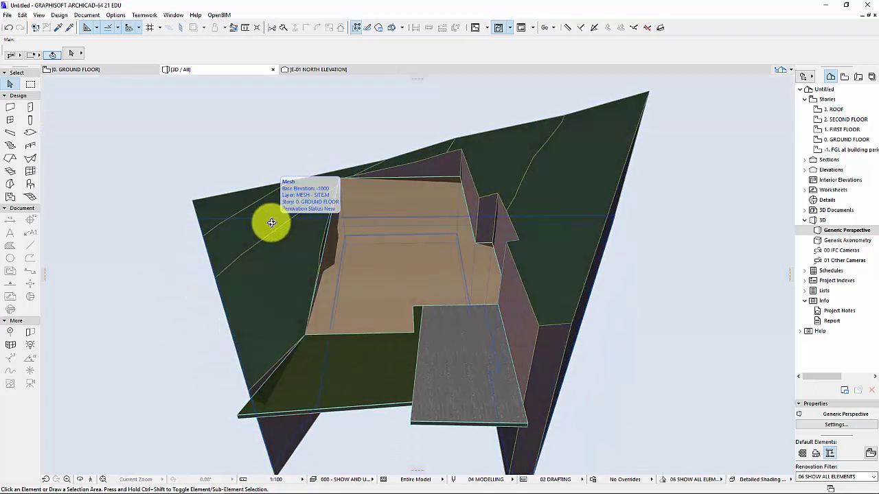